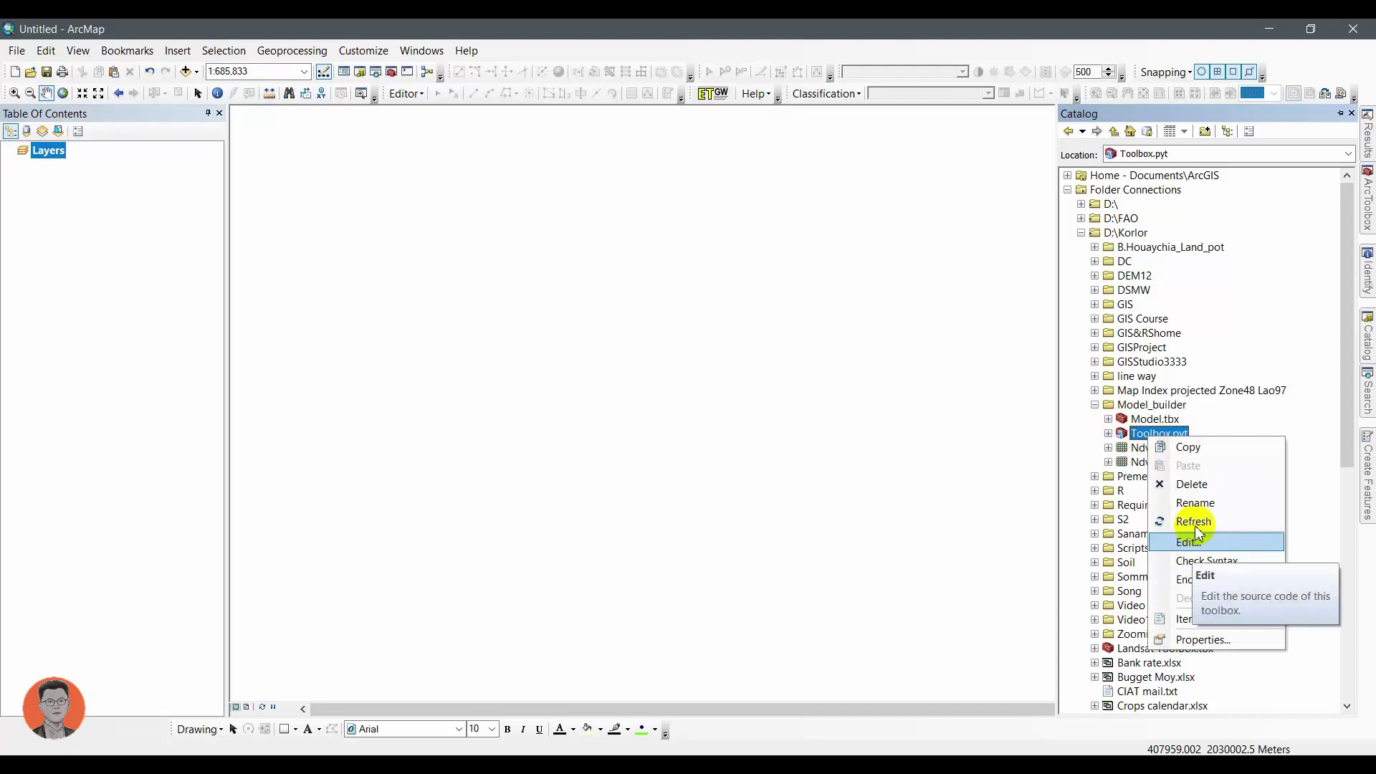
Delete Toolbox.pyt from the Model_builder folder and confirm the deletion.
{"action": "left_click", "coordinate": [1088, 440]}
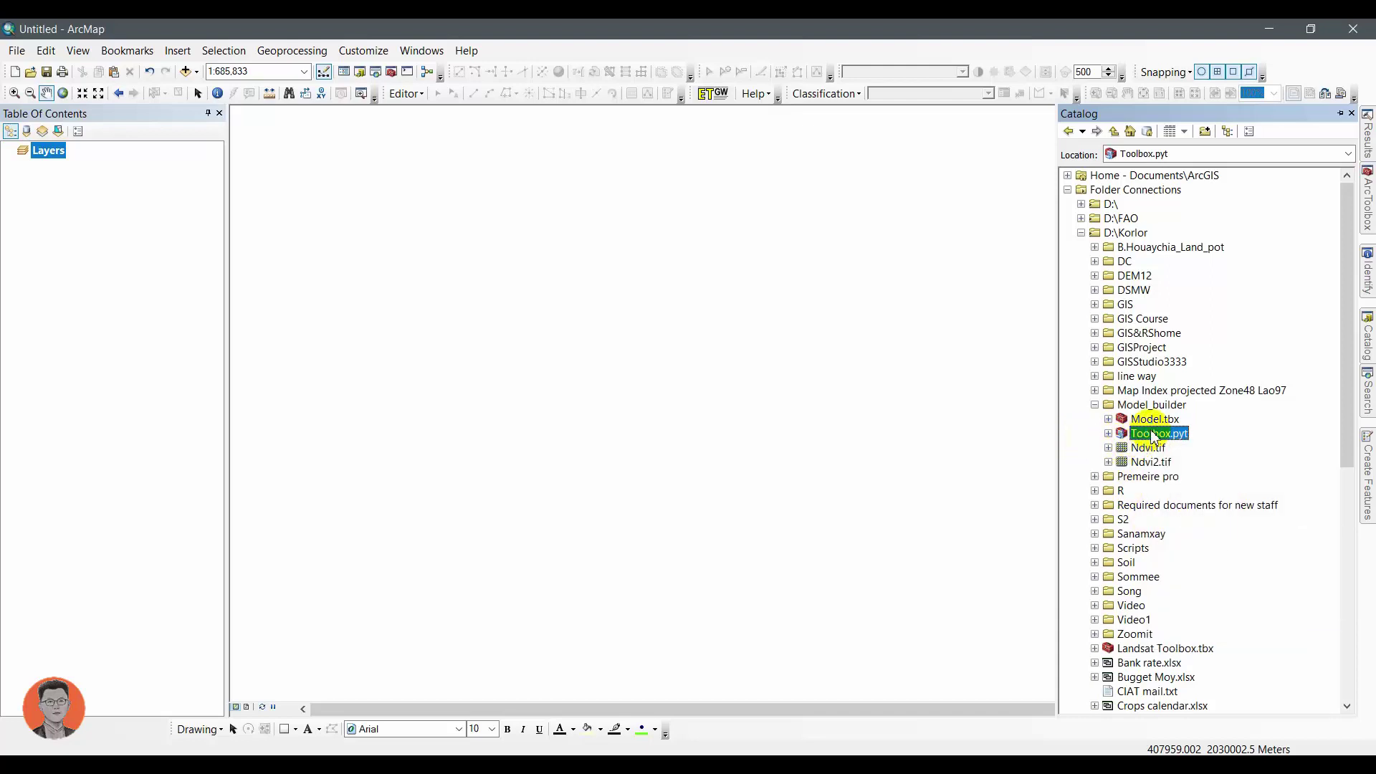
{"action": "right_click", "coordinate": [1153, 434]}
{"action": "left_click", "coordinate": [1183, 477]}
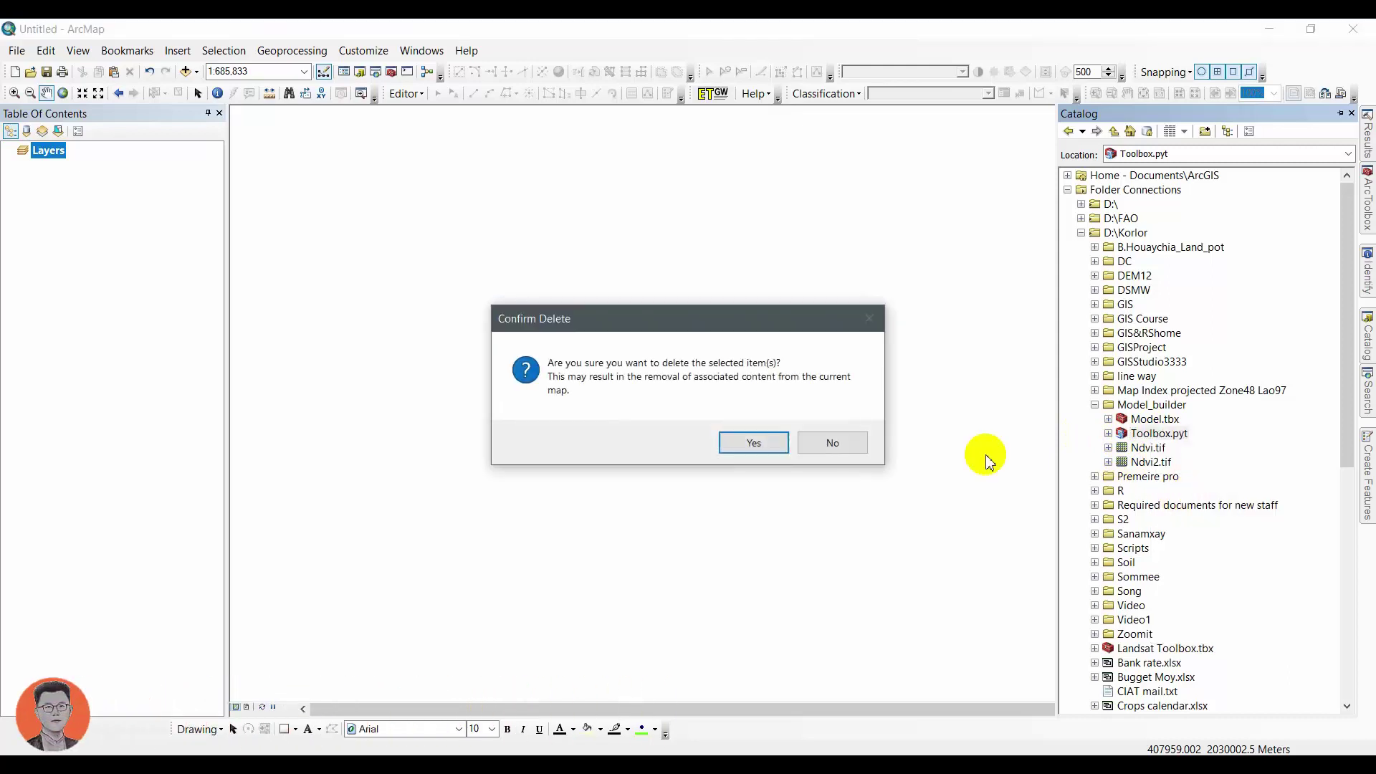
{"action": "left_click", "coordinate": [772, 446]}
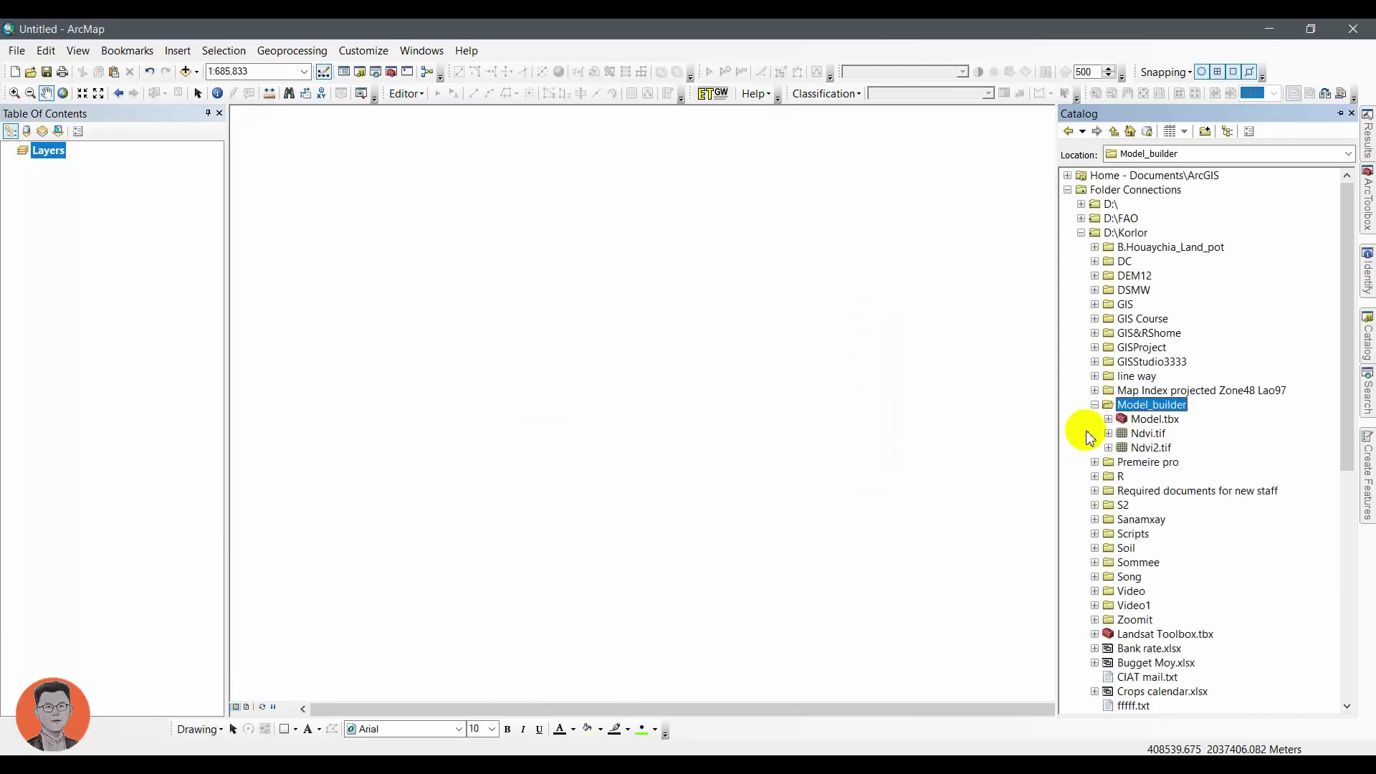
Create a new standard toolbox inside the Model_builder folder.
{"action": "right_click", "coordinate": [1169, 408]}
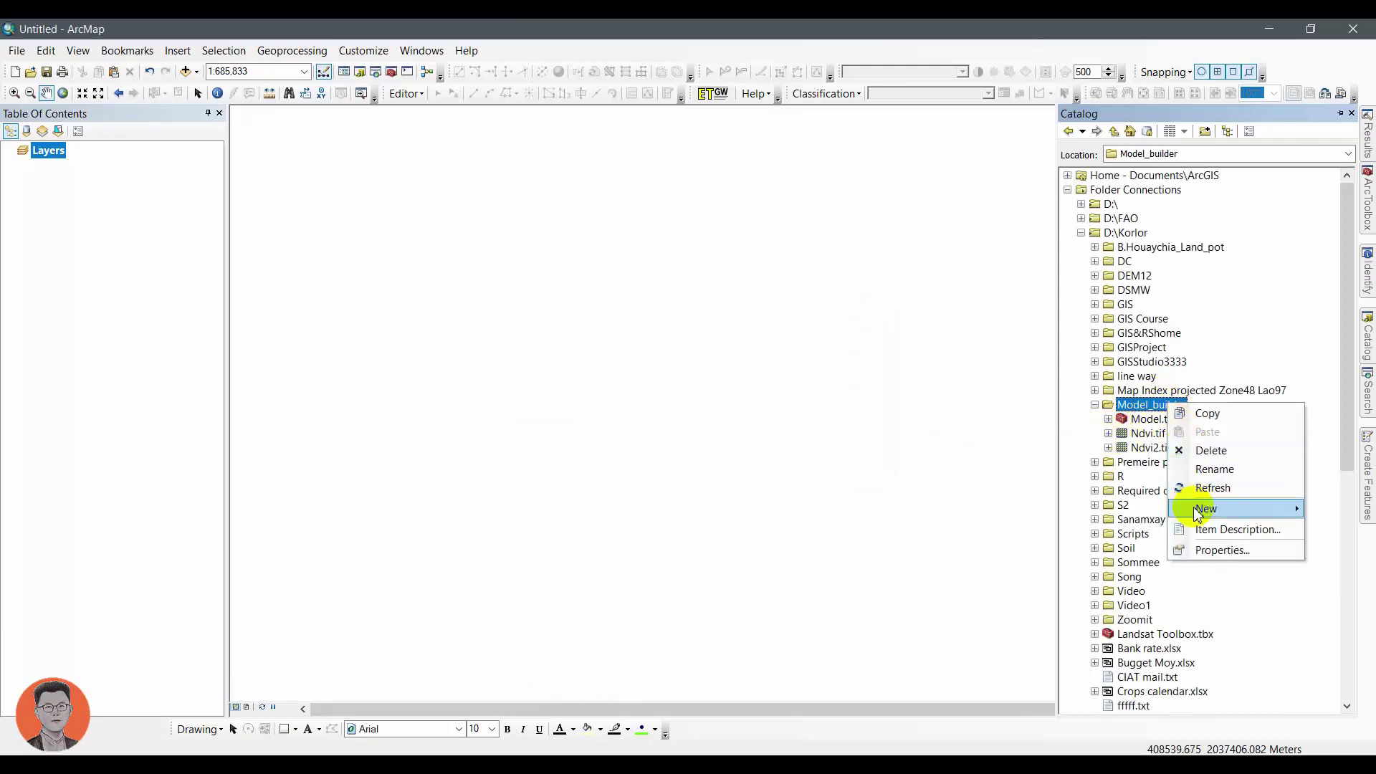
{"action": "mouse_move", "coordinate": [1198, 511]}
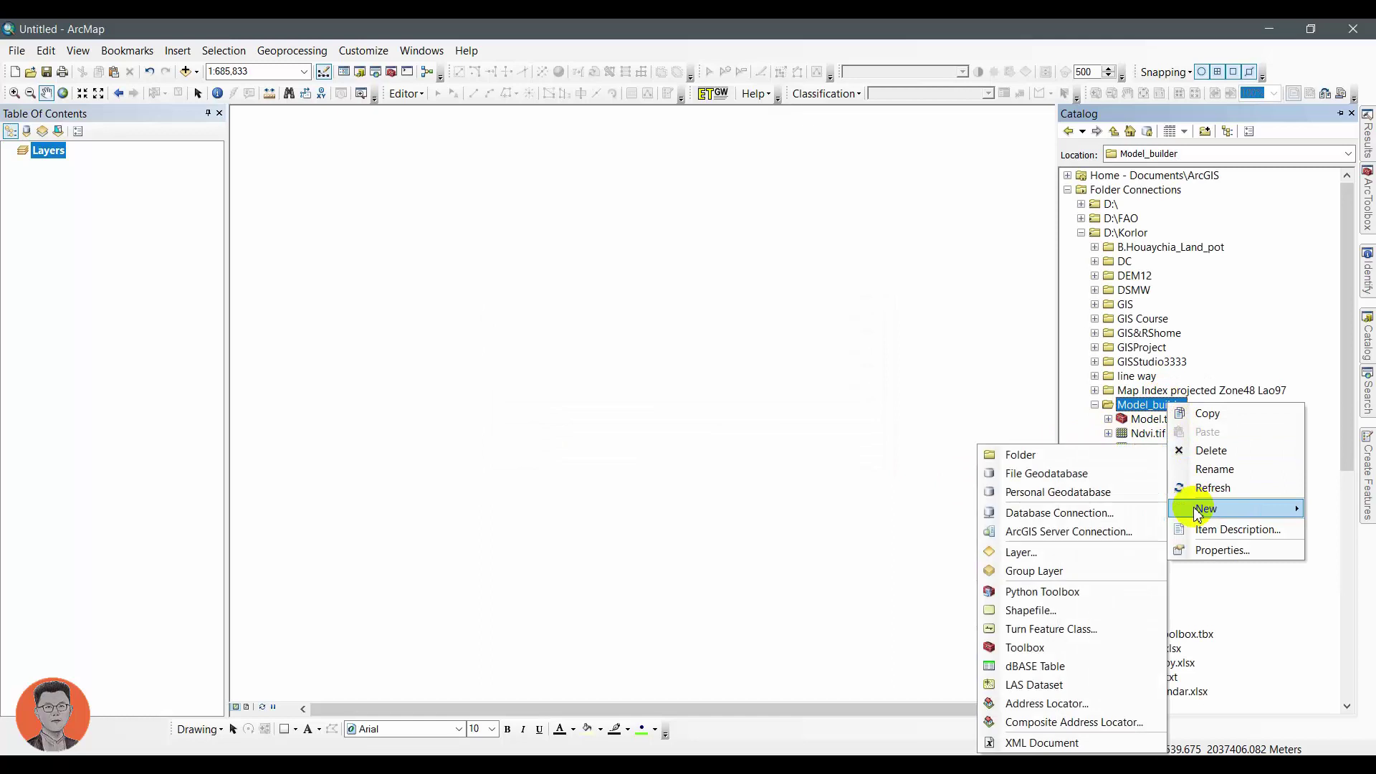
{"action": "left_click", "coordinate": [1003, 648]}
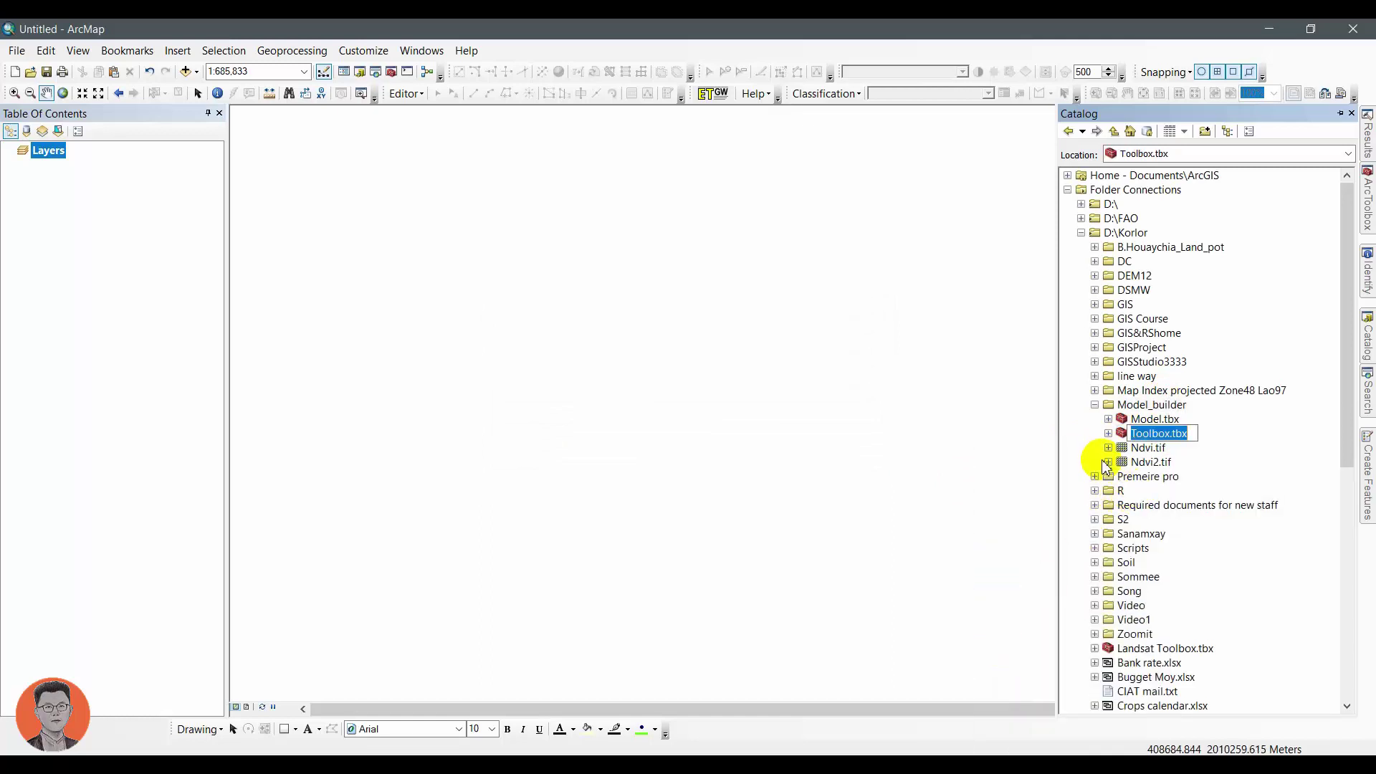
Create a new model in Toolbox.tbx and maximize its editing window.
{"action": "right_click", "coordinate": [1150, 433]}
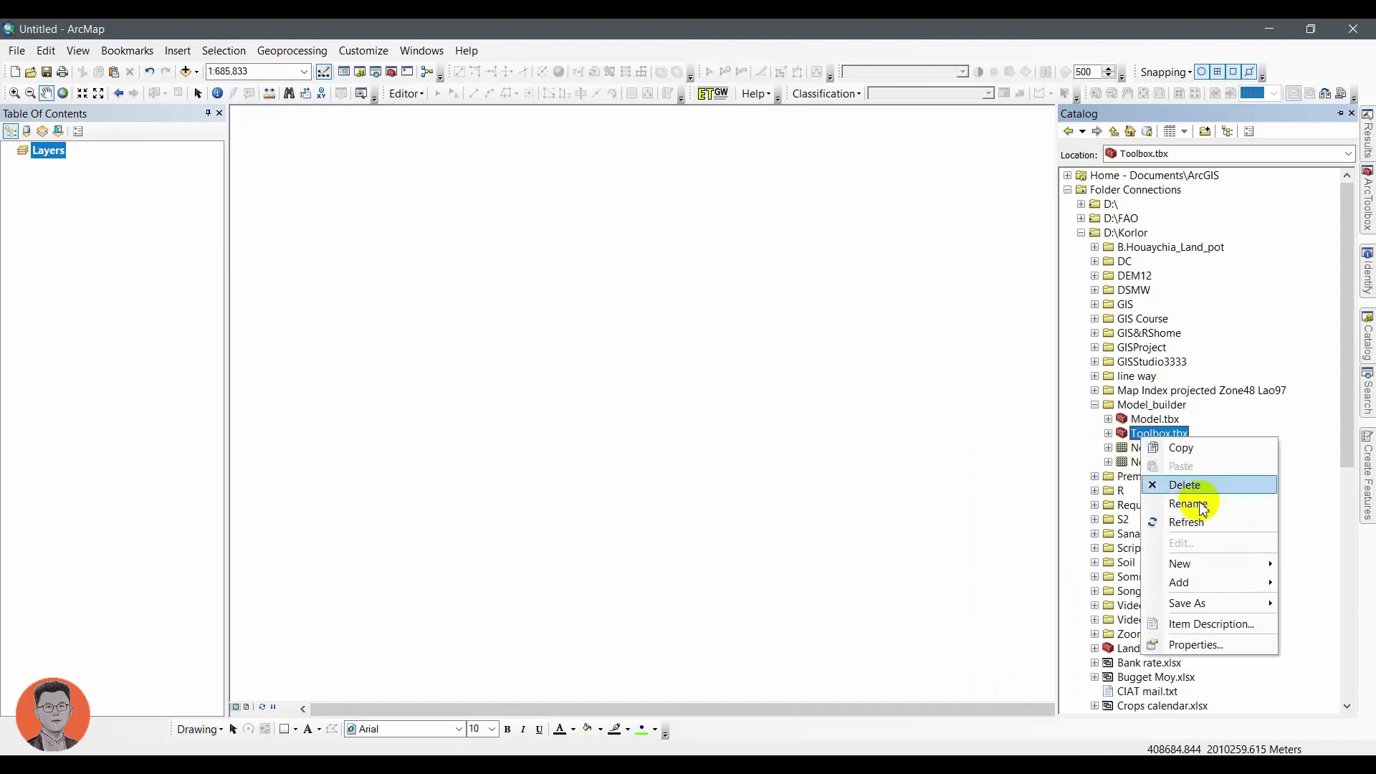
{"action": "mouse_move", "coordinate": [1204, 578]}
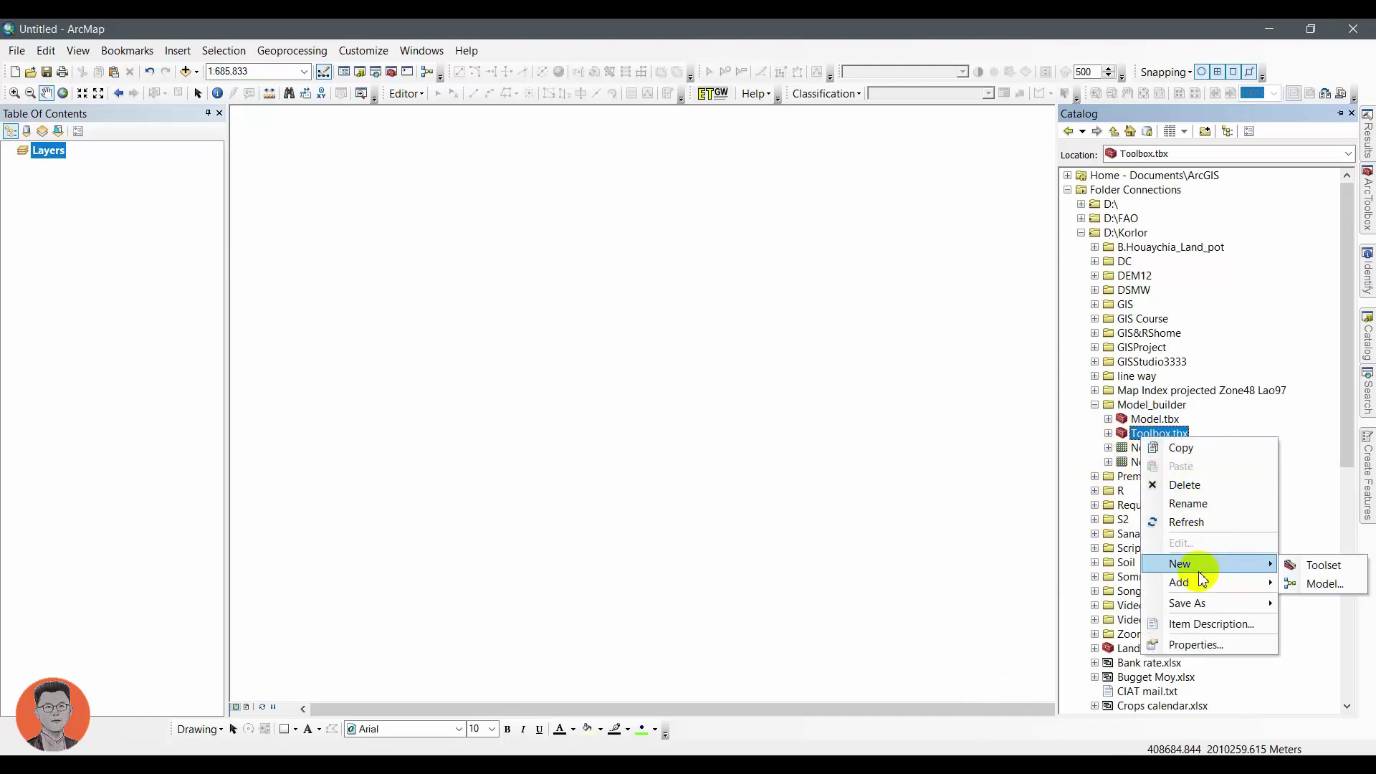
{"action": "left_click", "coordinate": [1317, 585]}
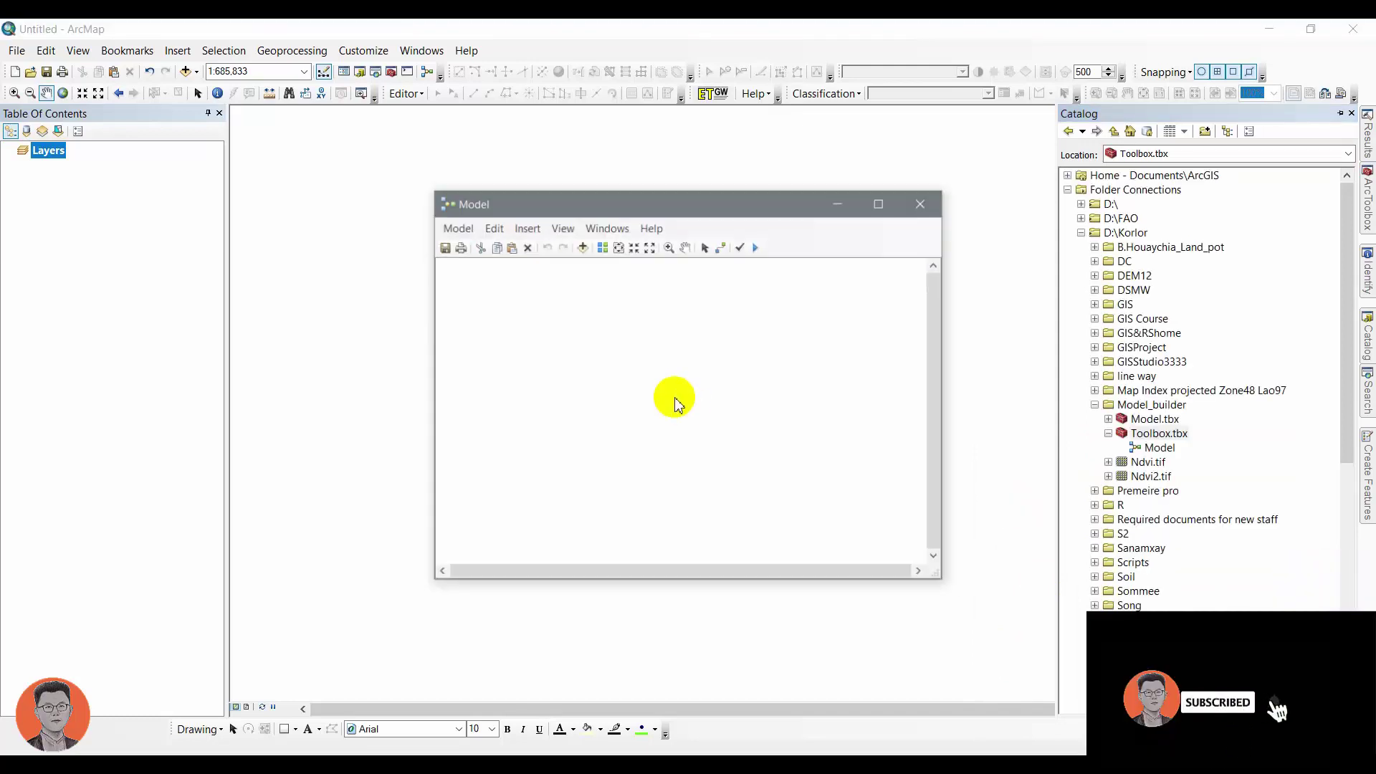
{"action": "left_click", "coordinate": [880, 203]}
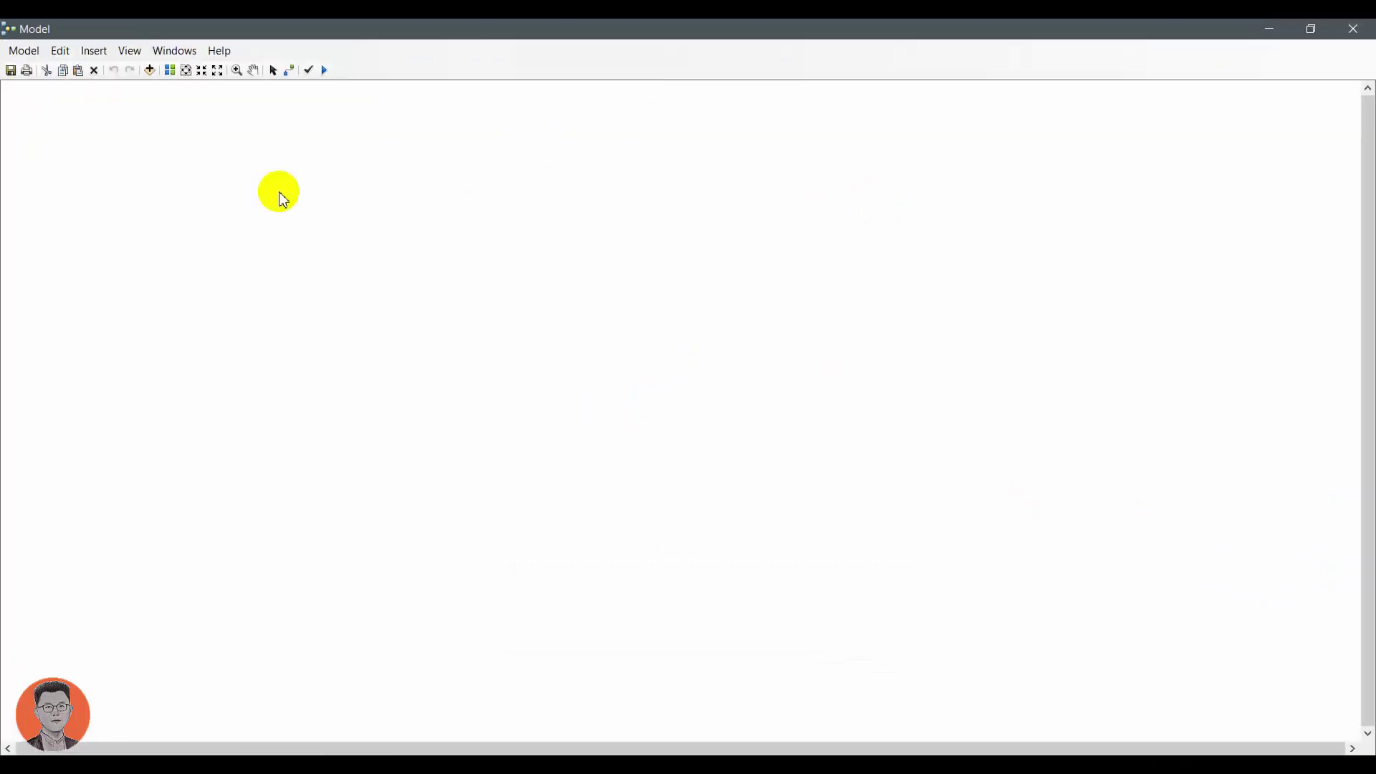
Add a single-value Raster Dataset variable to the model and place it slightly lower on the canvas.
{"action": "left_click", "coordinate": [99, 57]}
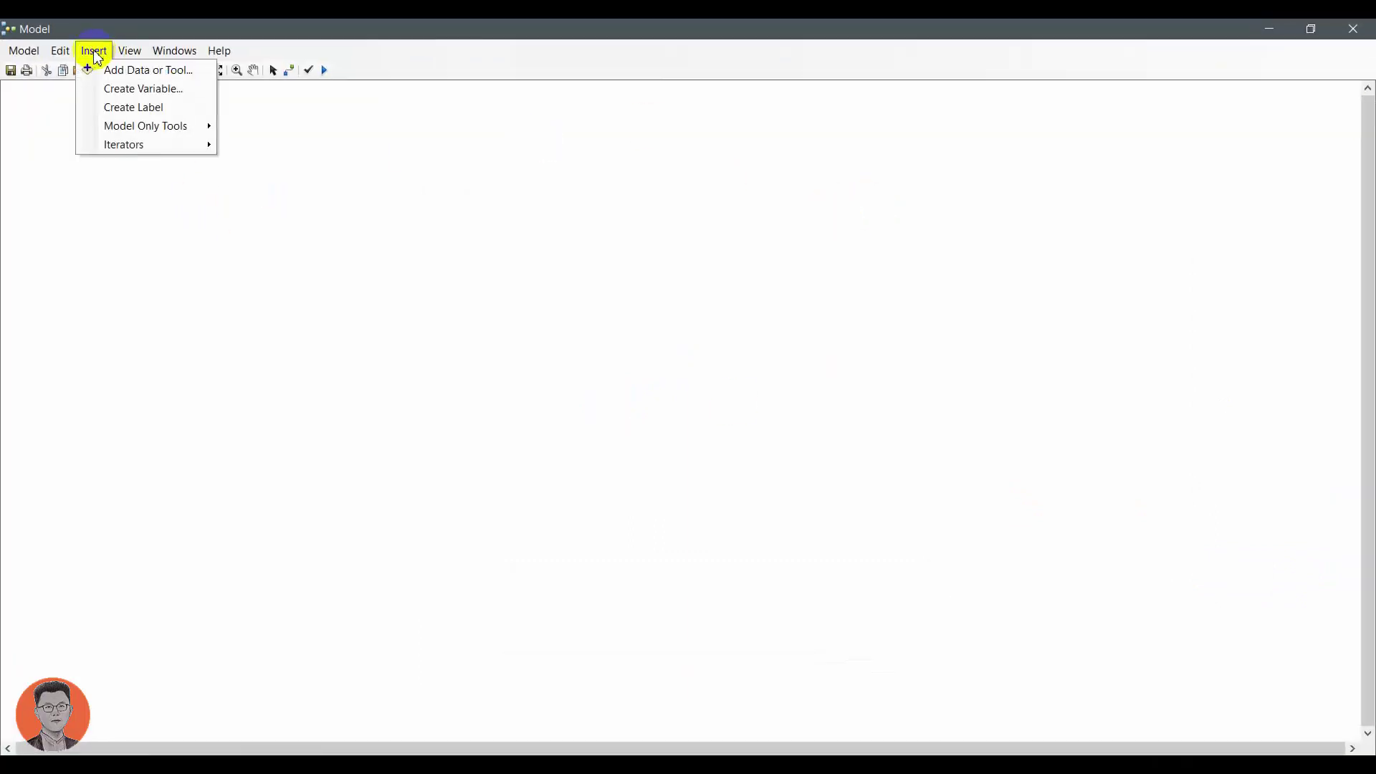
{"action": "left_click", "coordinate": [200, 88]}
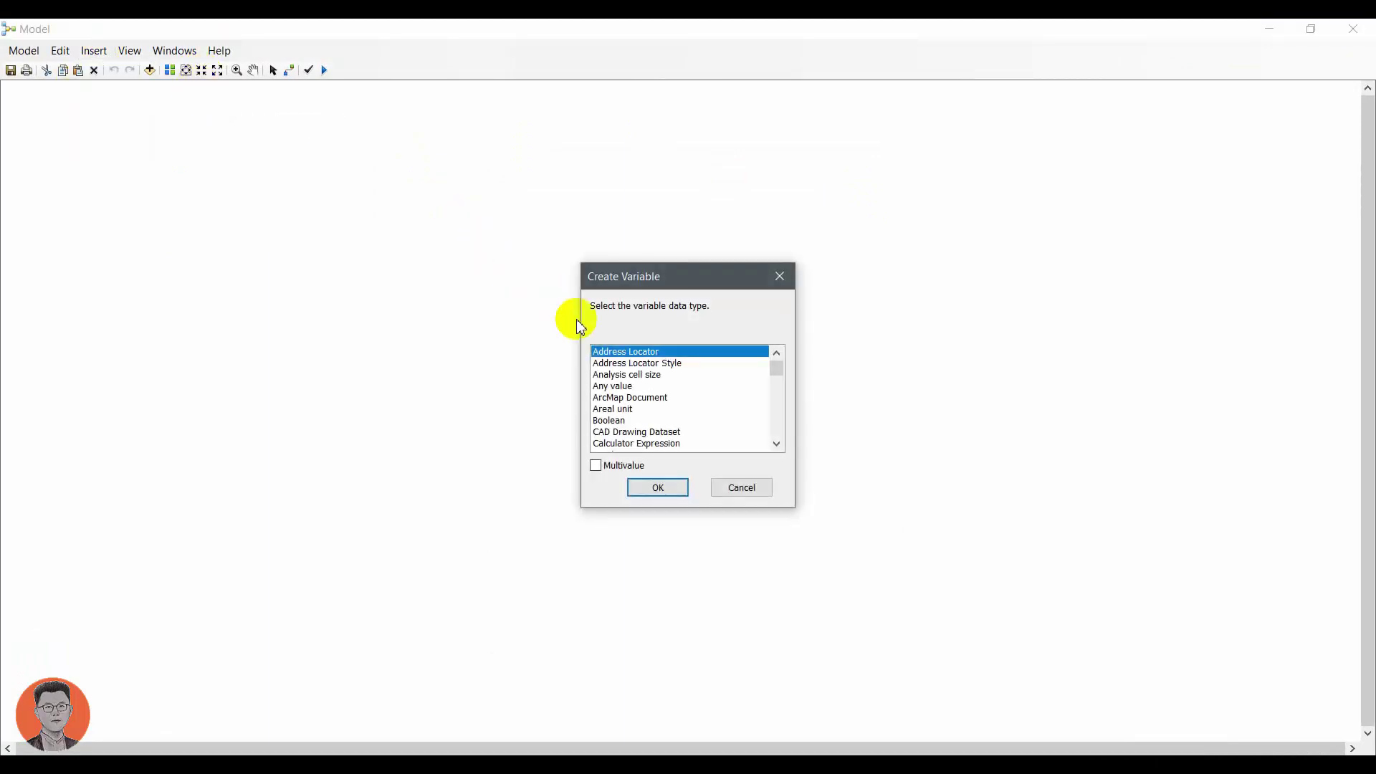
{"action": "scroll", "coordinate": [648, 407], "scroll_direction": "down", "scroll_amount": 20}
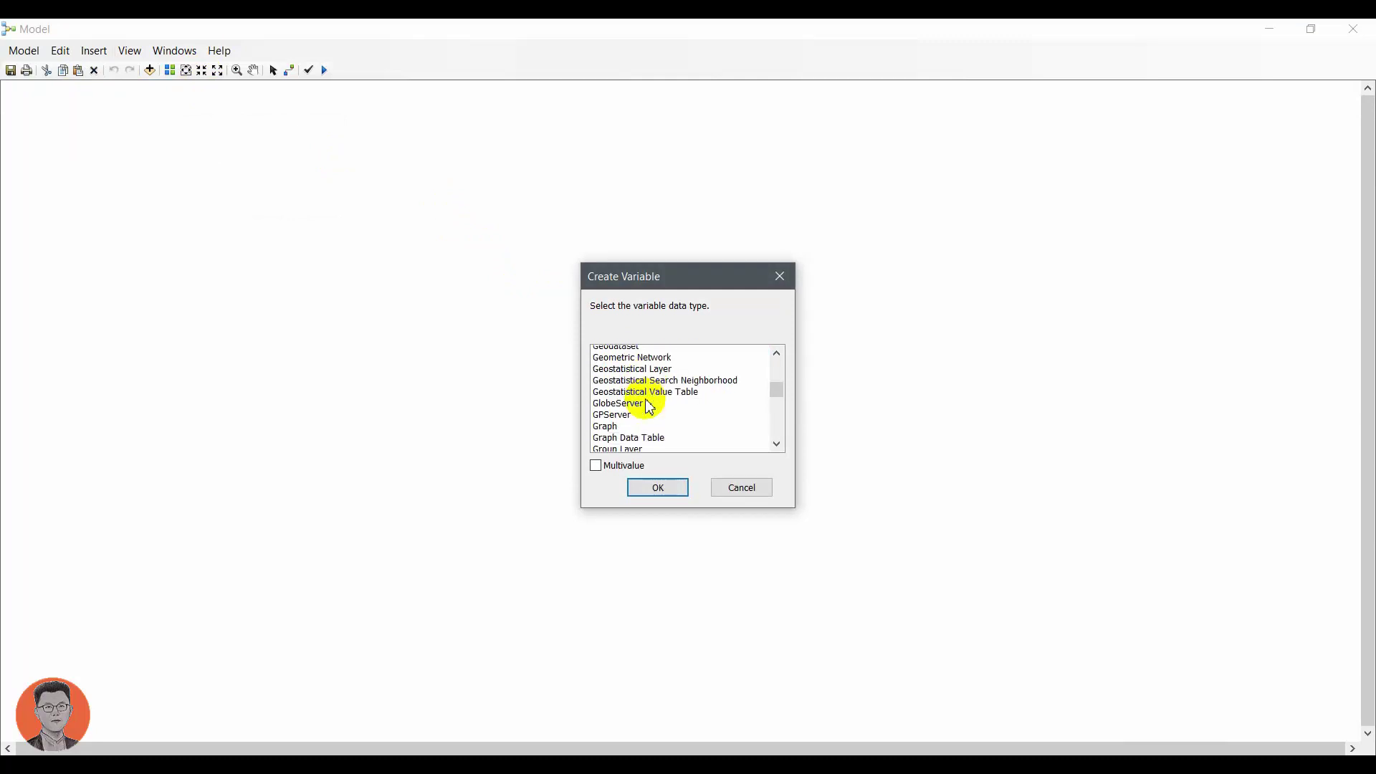
{"action": "scroll", "coordinate": [624, 409], "scroll_direction": "down", "scroll_amount": 8}
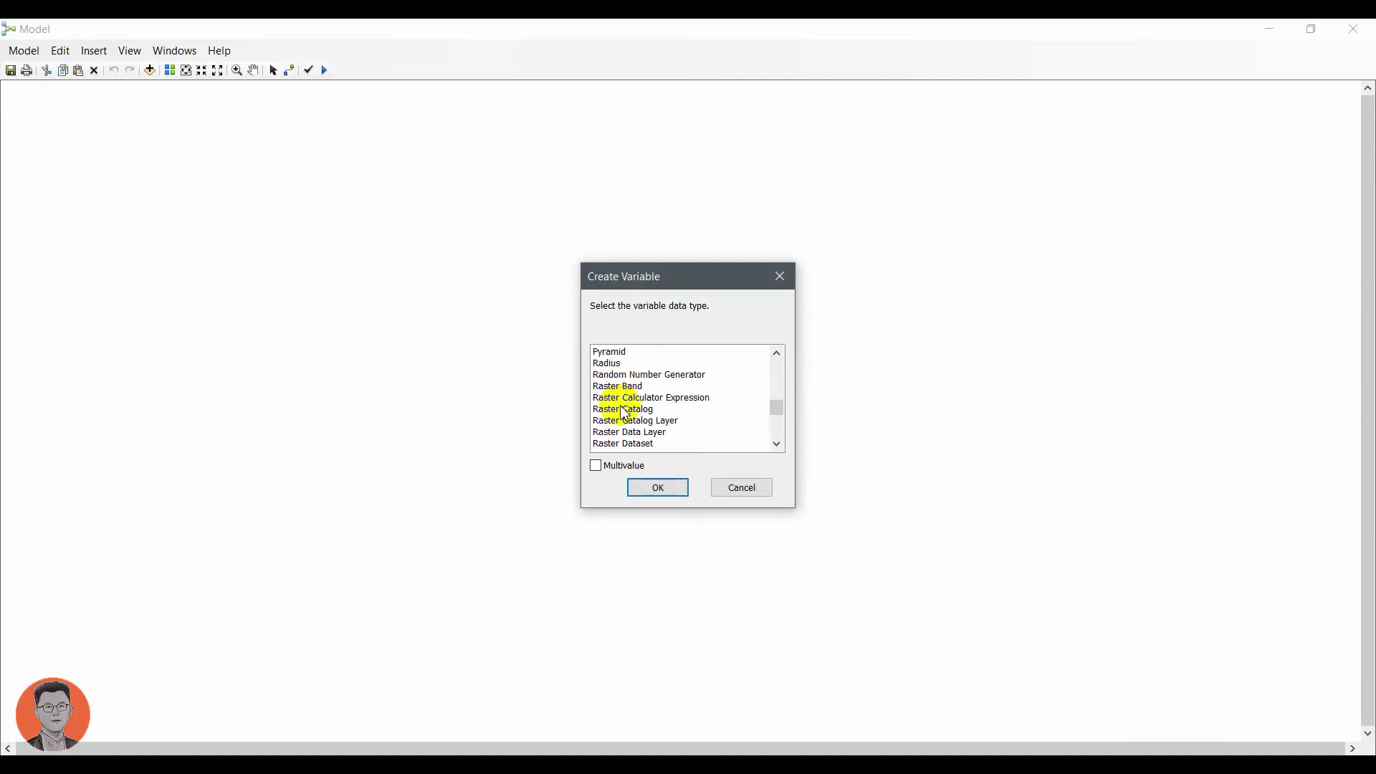
{"action": "left_click", "coordinate": [619, 443]}
{"action": "left_click", "coordinate": [648, 486]}
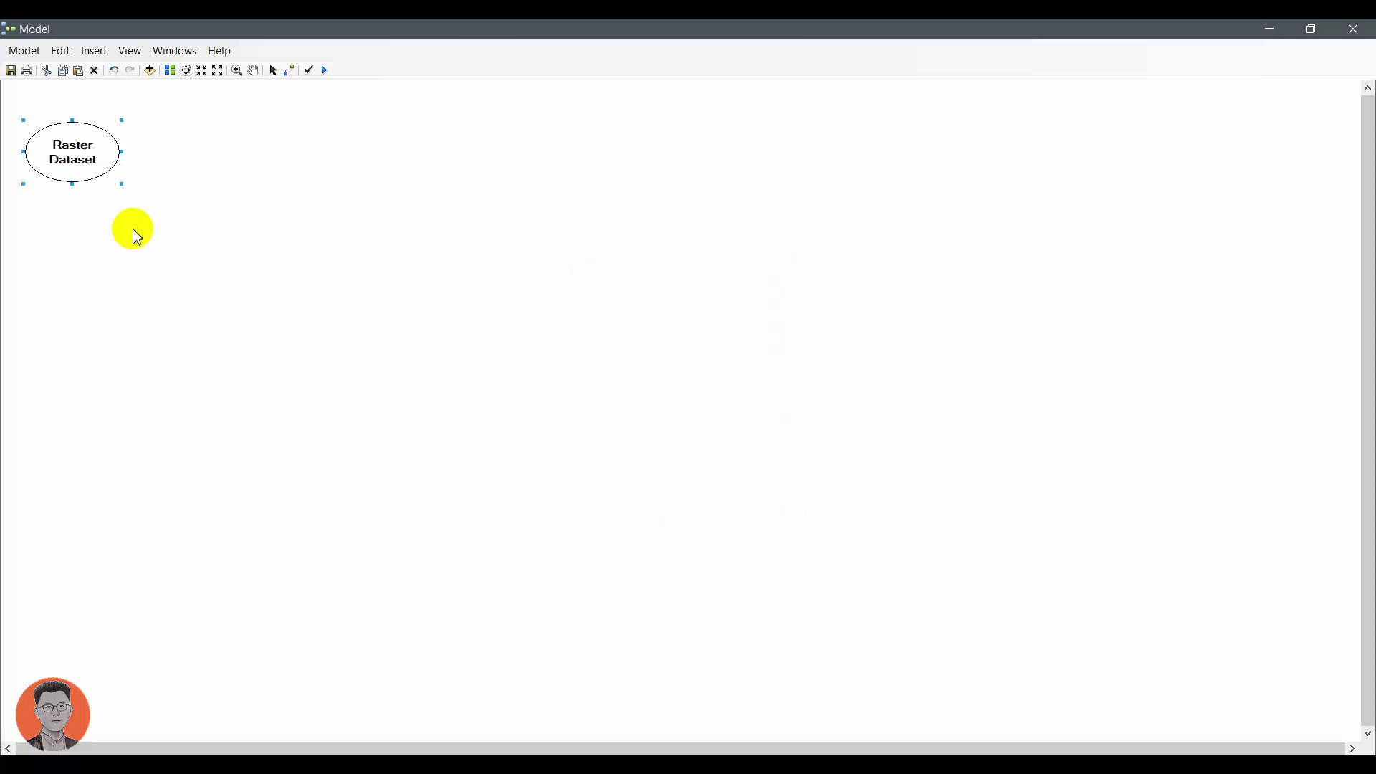
{"action": "left_click_drag", "start_coordinate": [57, 153], "coordinate": [65, 190]}
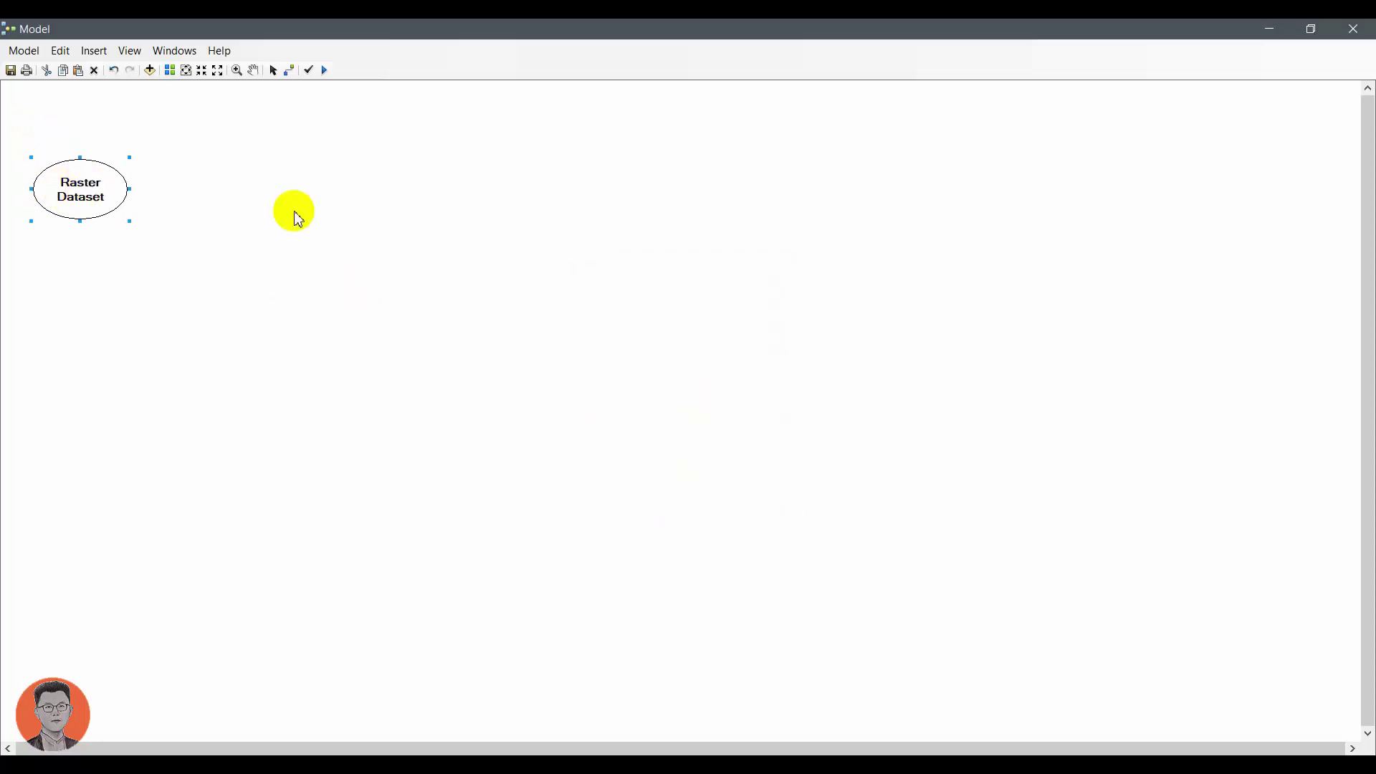
{"action": "left_click", "coordinate": [314, 228]}
{"action": "left_click", "coordinate": [409, 49]}
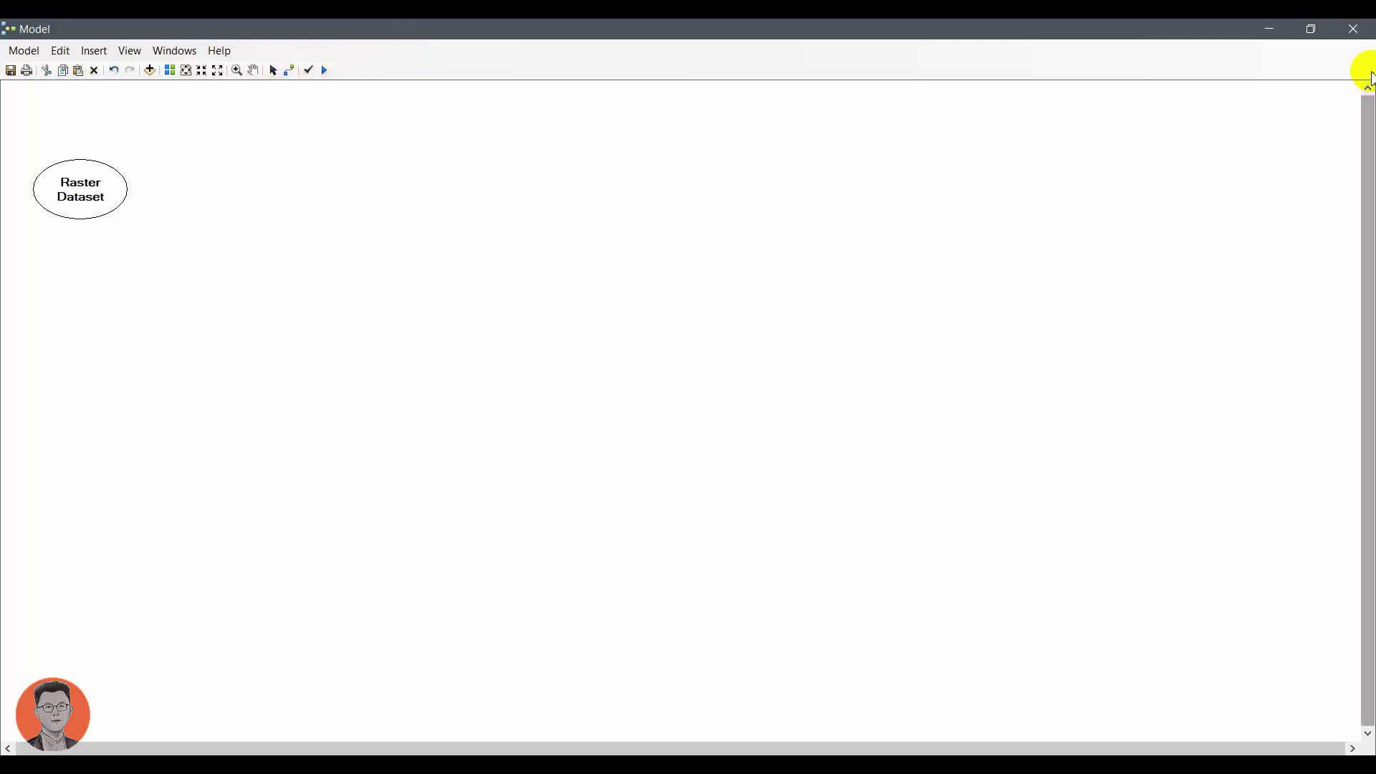
Shrink the model window and add the Spatial Analyst Raster Calculator tool from the search results beside the Raster Dataset variable.
{"action": "left_click_drag", "start_coordinate": [1192, 47], "coordinate": [645, 229]}
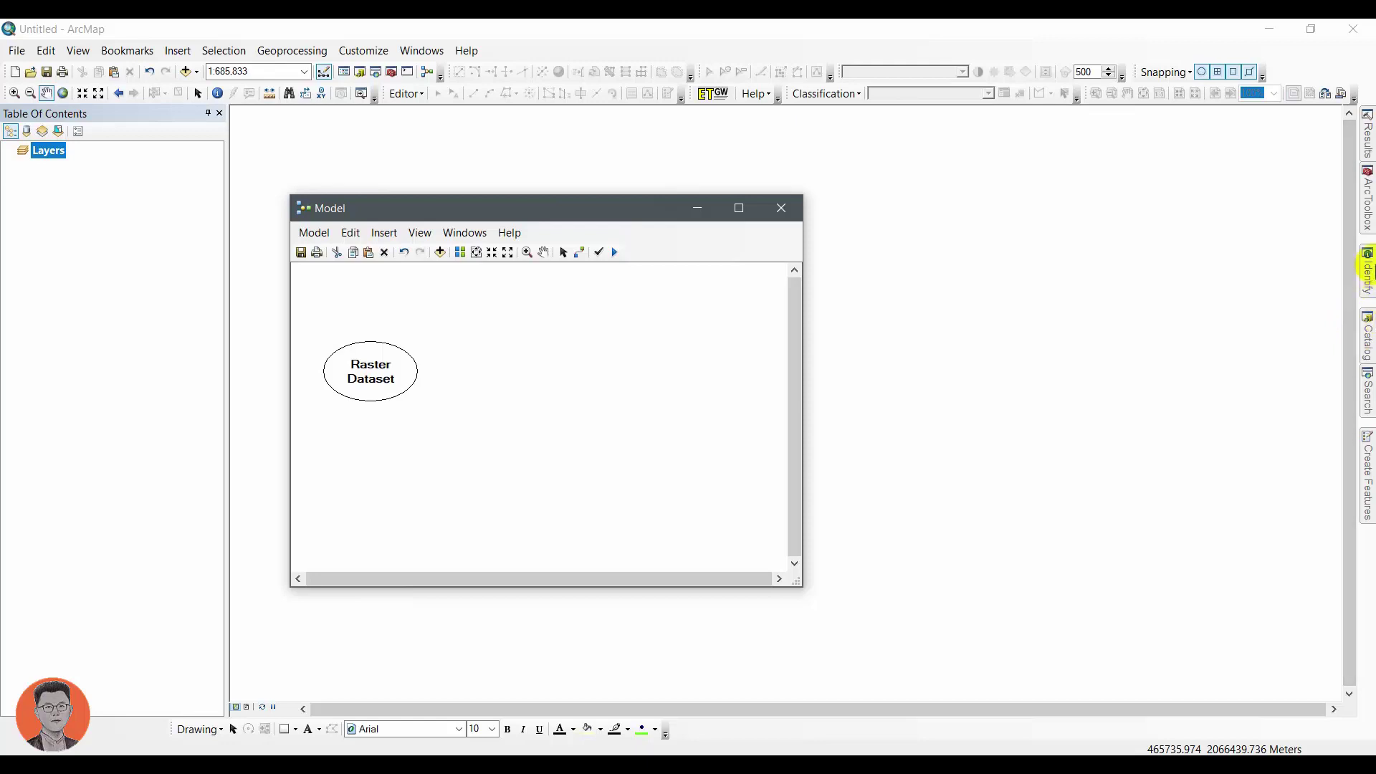
{"action": "left_click", "coordinate": [1367, 387]}
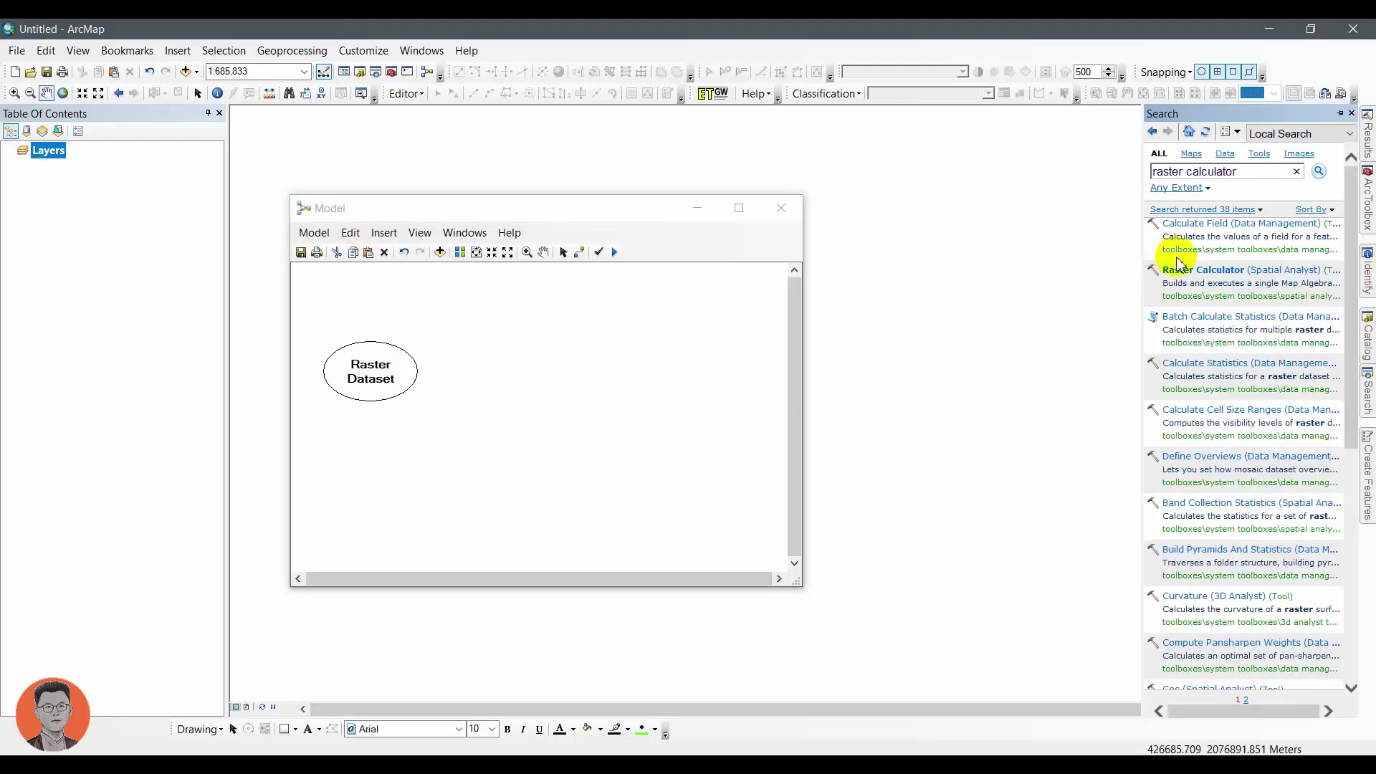
{"action": "left_click_drag", "start_coordinate": [1184, 275], "coordinate": [545, 393]}
Try to connect the Raster Dataset variable to the Raster Calculator as its Map Algebra expression.
{"action": "left_click", "coordinate": [579, 253]}
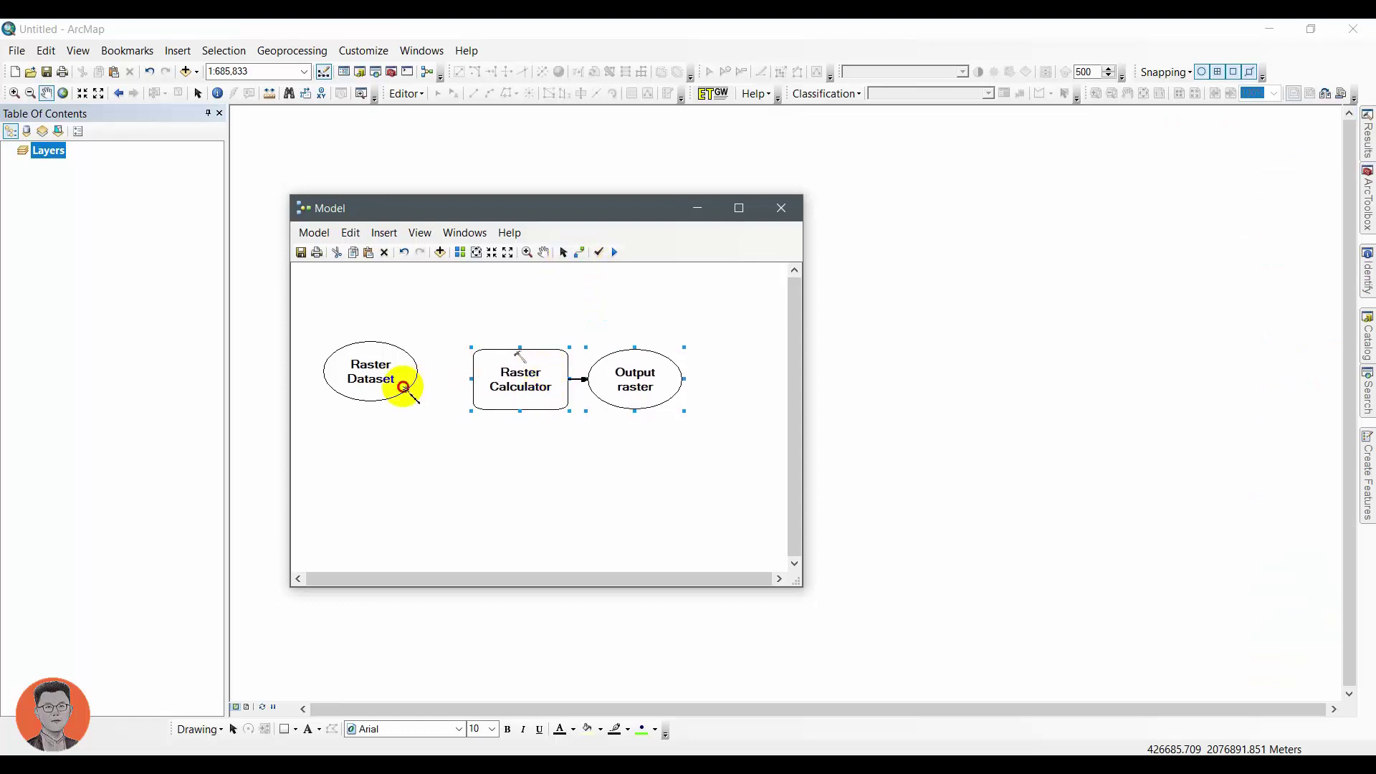
{"action": "left_click_drag", "start_coordinate": [404, 388], "coordinate": [494, 410]}
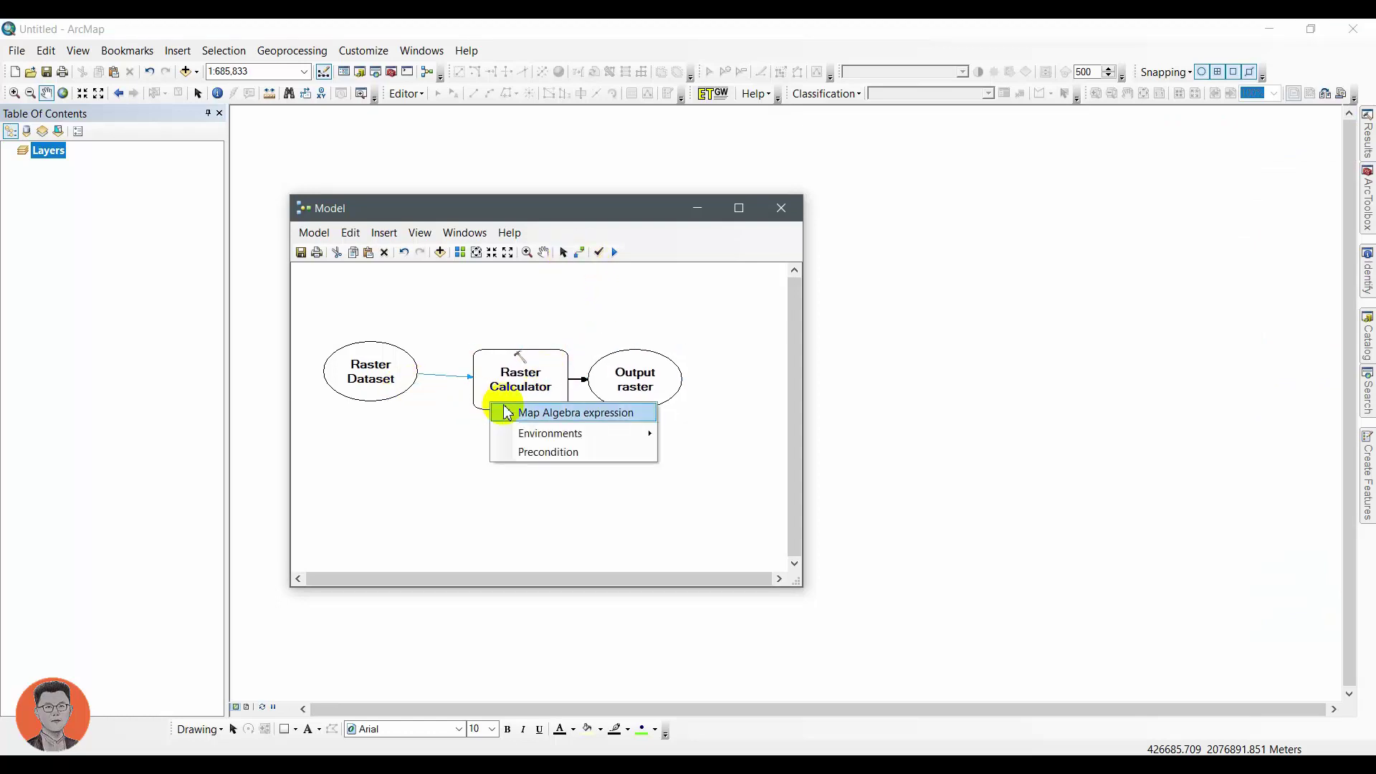
{"action": "left_click", "coordinate": [505, 410]}
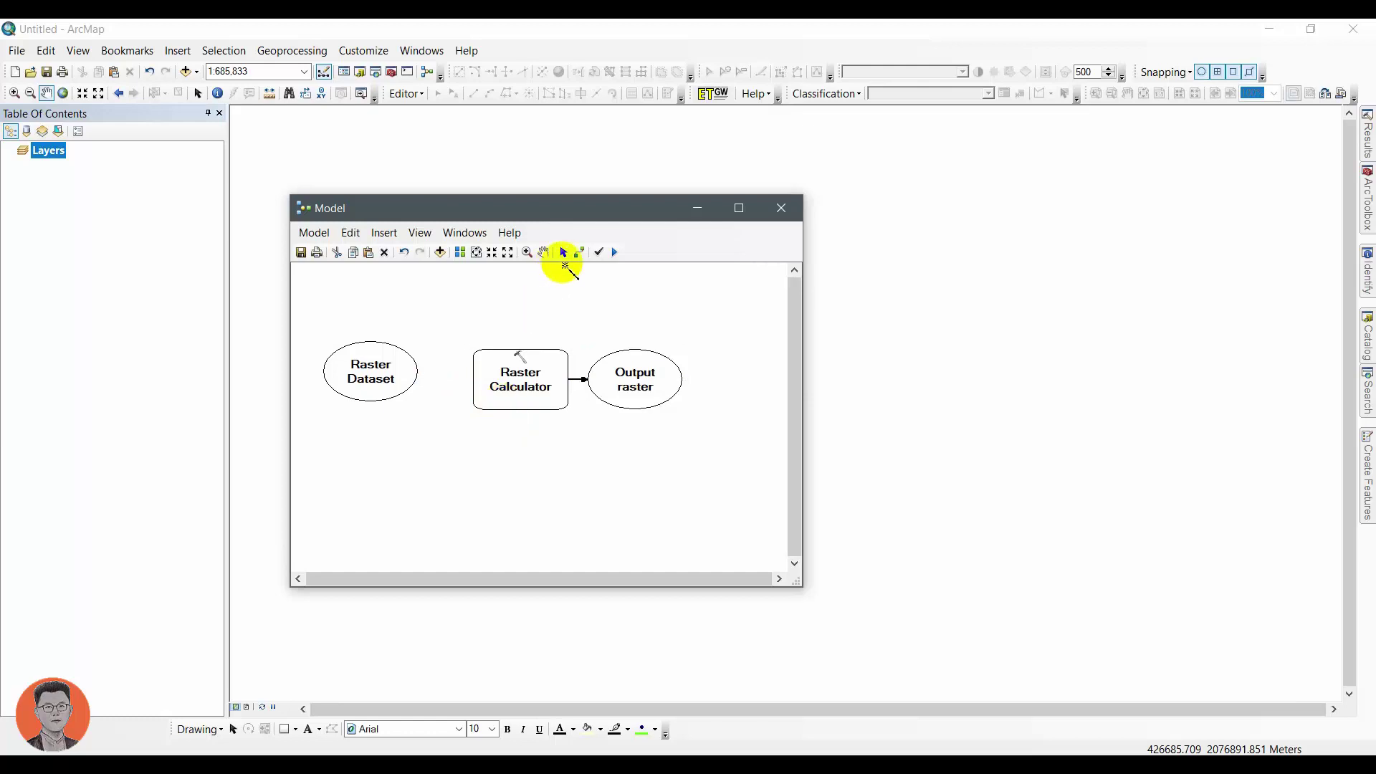
Open the Raster Calculator tool's parameters and place the cursor in the empty Map Algebra expression box.
{"action": "double_click", "coordinate": [517, 376]}
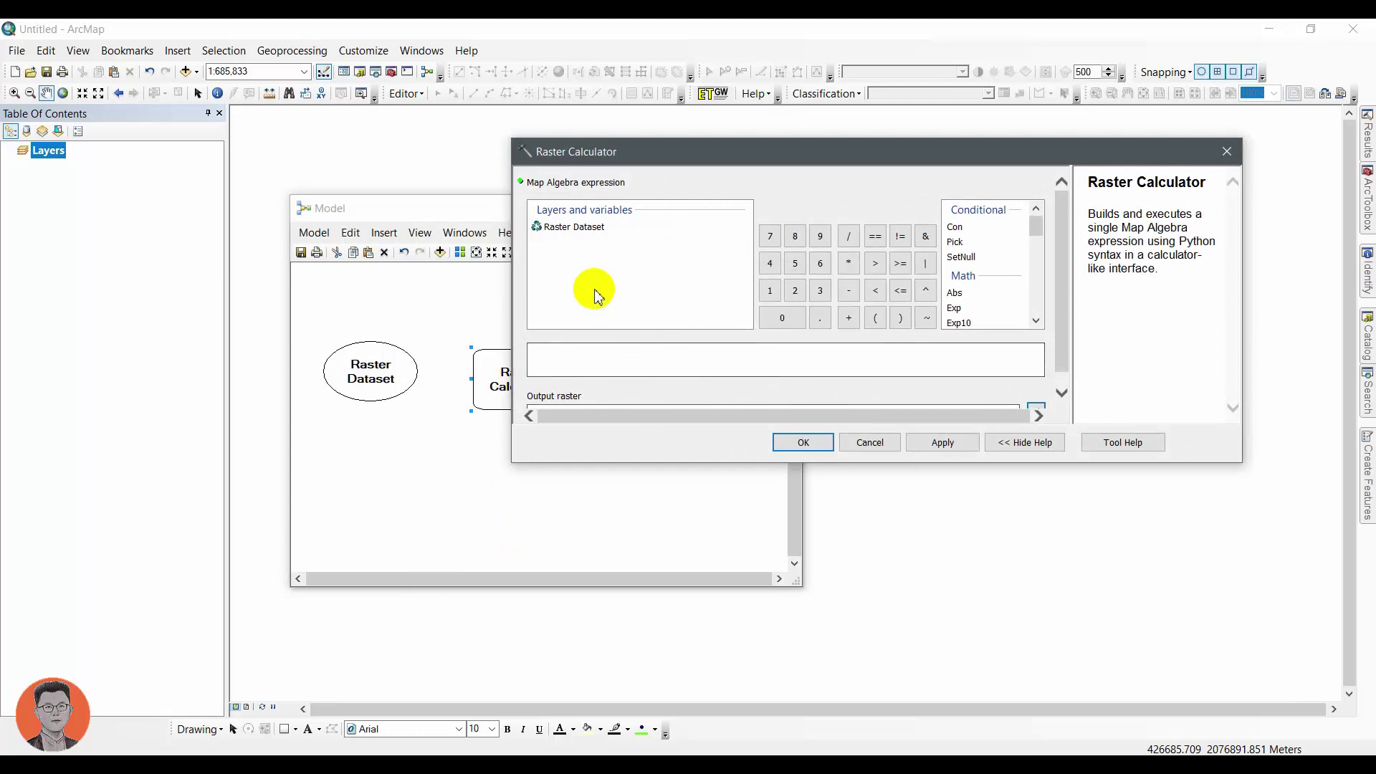
{"action": "left_click", "coordinate": [608, 246]}
{"action": "left_click_drag", "start_coordinate": [674, 147], "coordinate": [635, 127]}
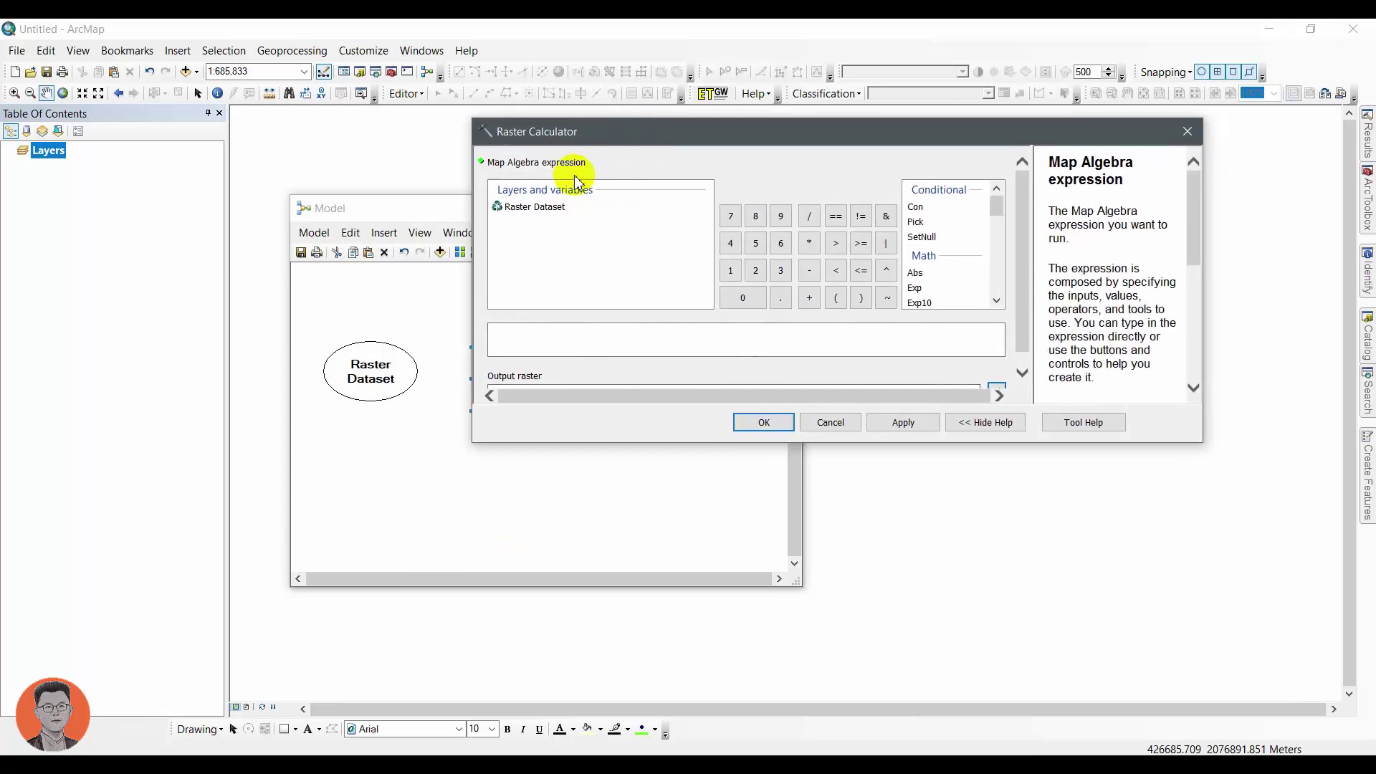
{"action": "left_click", "coordinate": [530, 208]}
{"action": "left_click", "coordinate": [530, 329]}
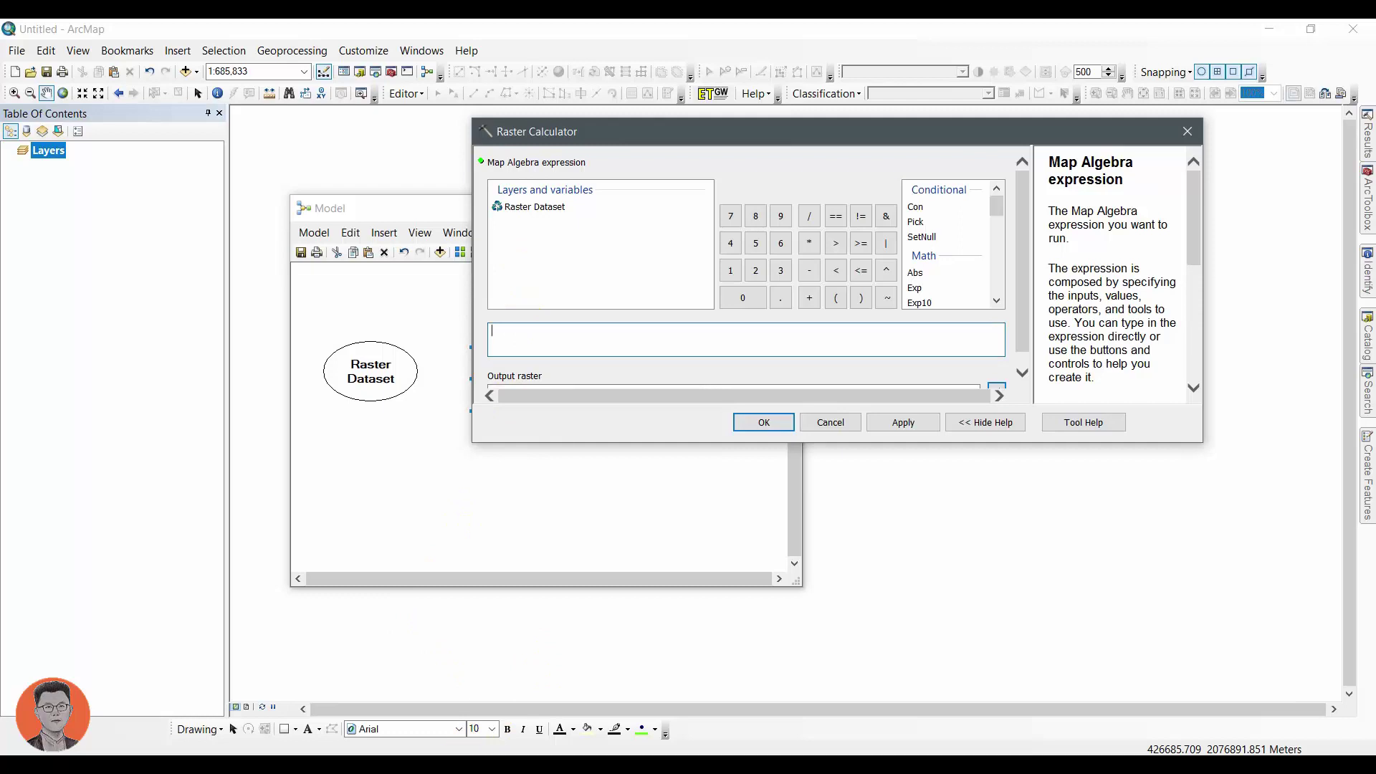
Switch to Notepad, narrow its window and move it aside to uncover the Raster Calculator's variable list.
{"action": "left_click", "coordinate": [509, 706]}
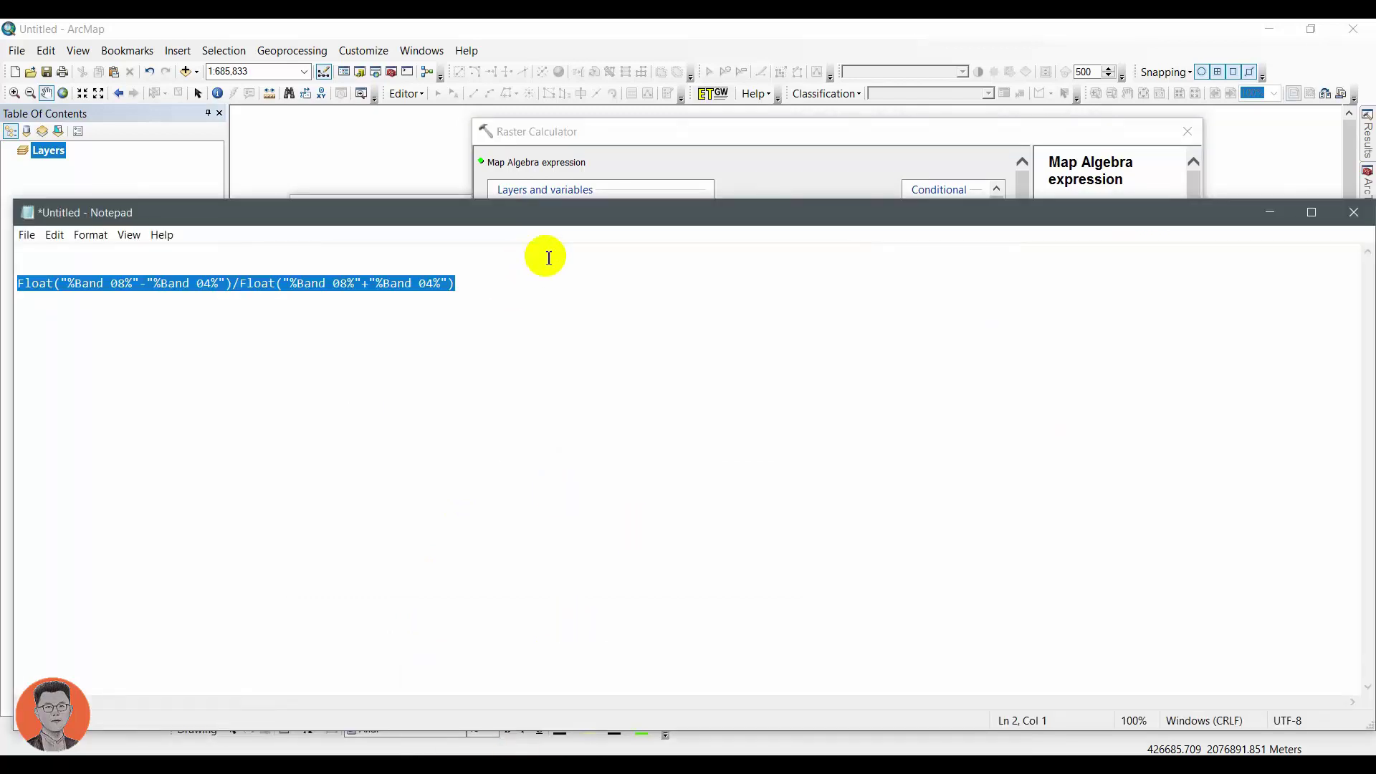
{"action": "double_click", "coordinate": [586, 223]}
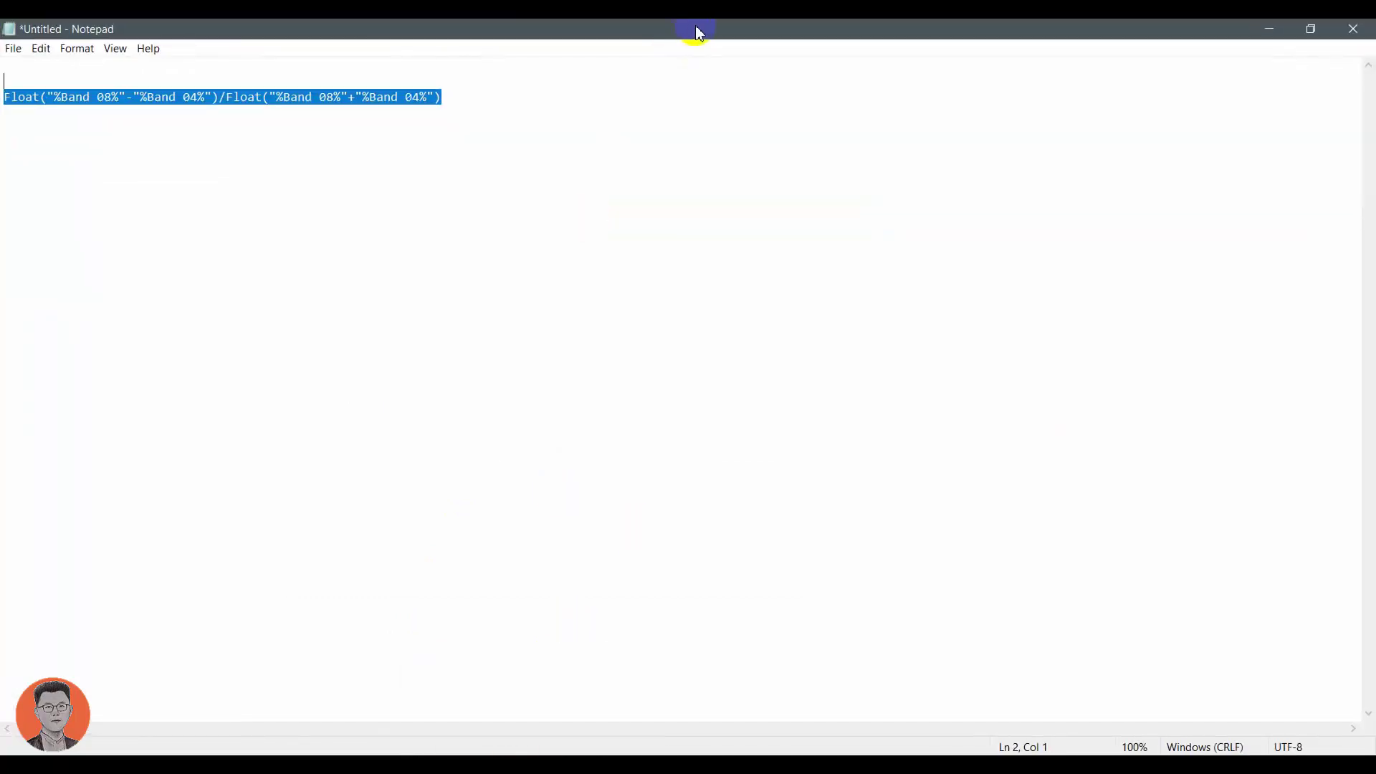
{"action": "double_click", "coordinate": [694, 30]}
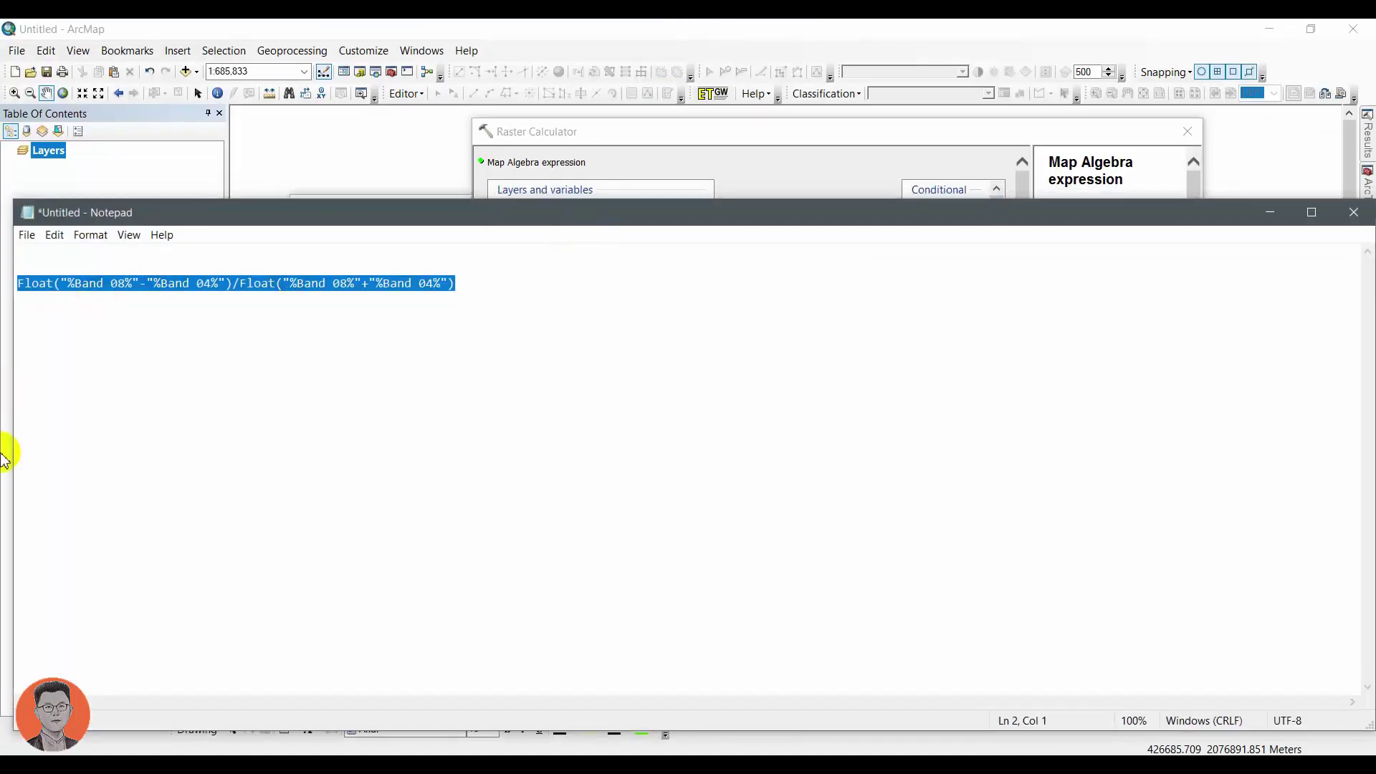
{"action": "left_click_drag", "start_coordinate": [13, 452], "coordinate": [613, 448]}
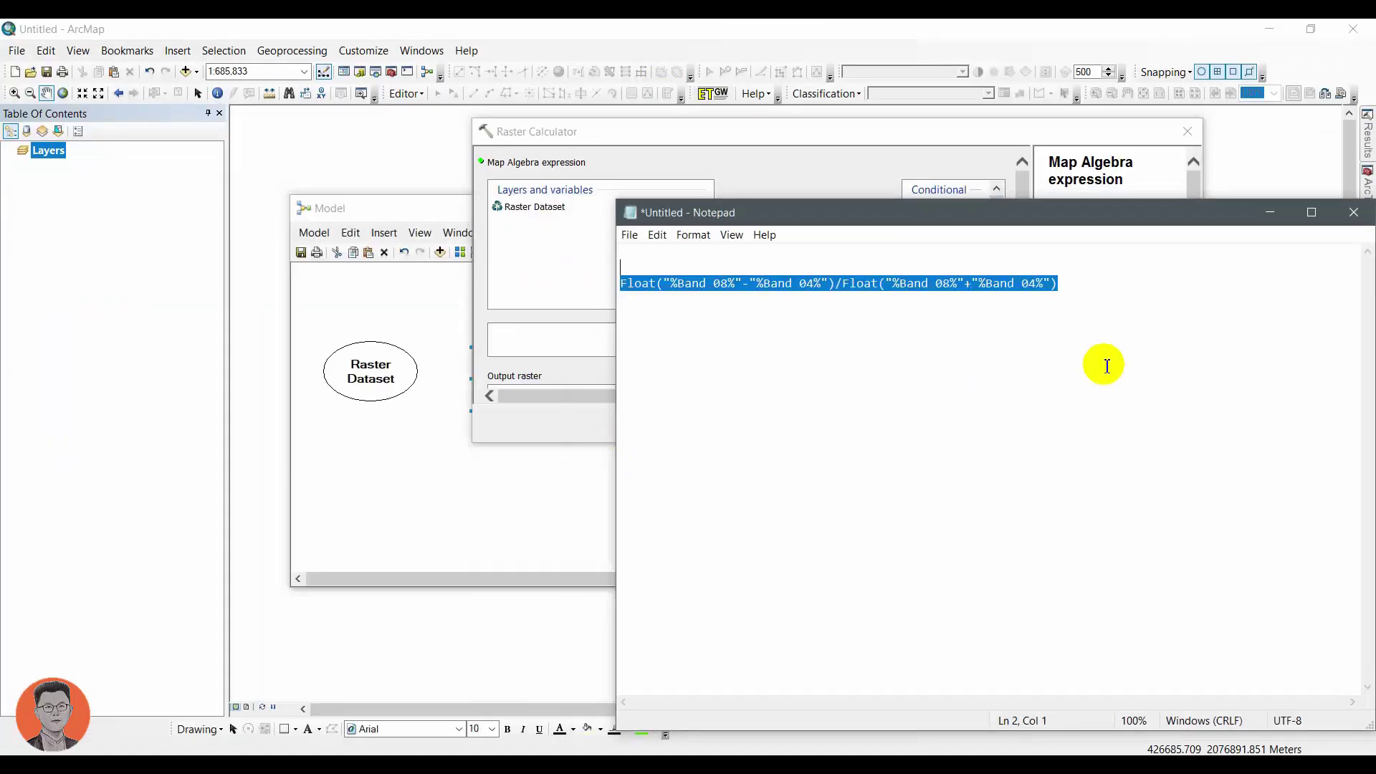
{"action": "left_click", "coordinate": [1083, 305]}
{"action": "left_click_drag", "start_coordinate": [1075, 285], "coordinate": [593, 344]}
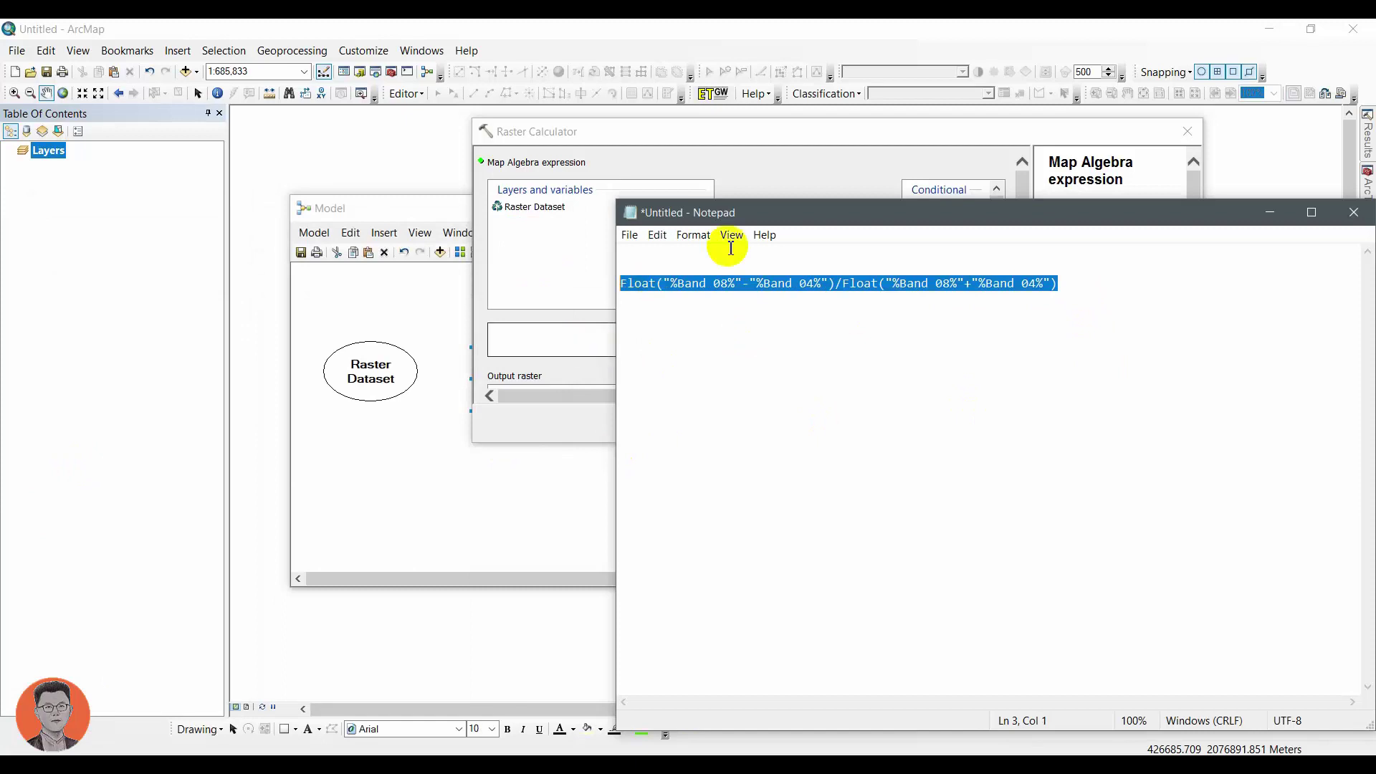
{"action": "left_click_drag", "start_coordinate": [774, 215], "coordinate": [923, 171]}
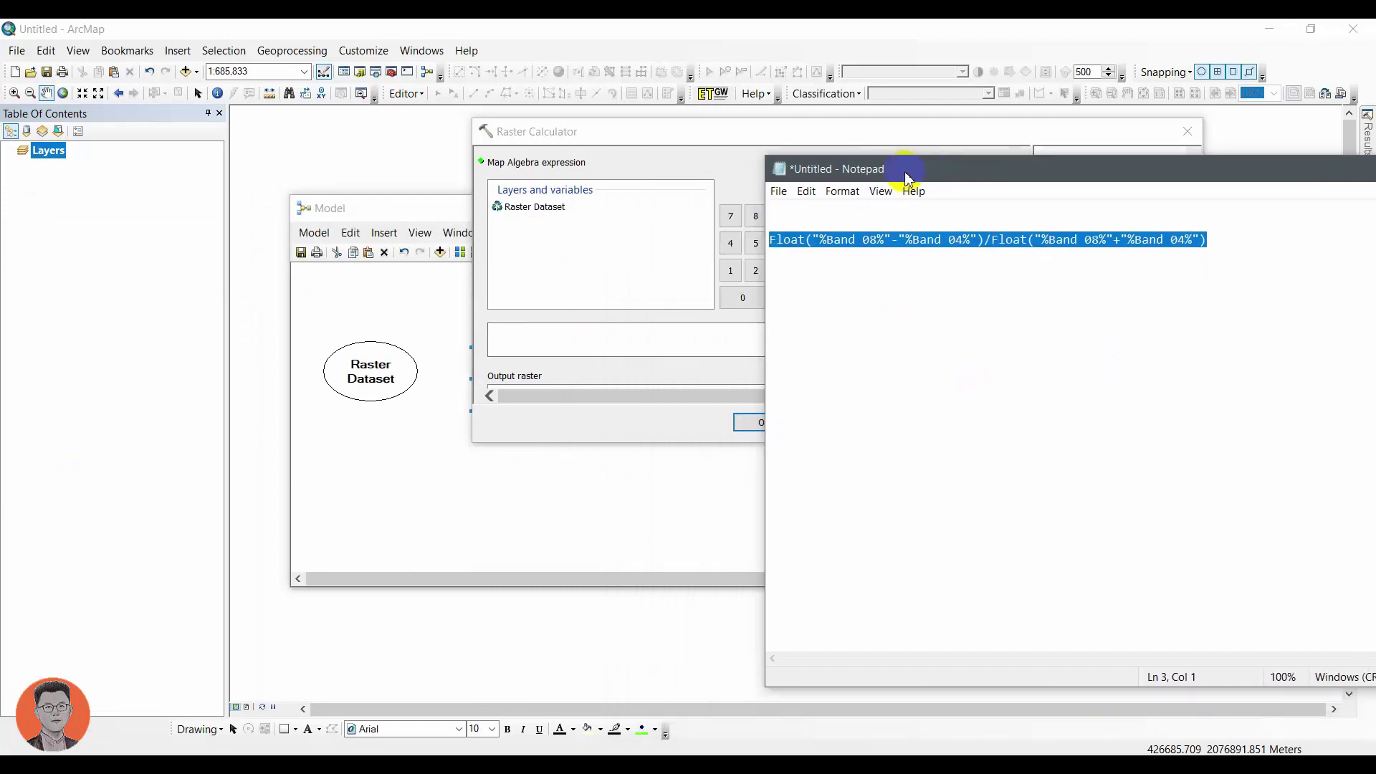
Add the heading "NDVI Sentinel 2" on the first line above the Float expression in the note.
{"action": "left_click", "coordinate": [833, 213]}
{"action": "left_click", "coordinate": [813, 216]}
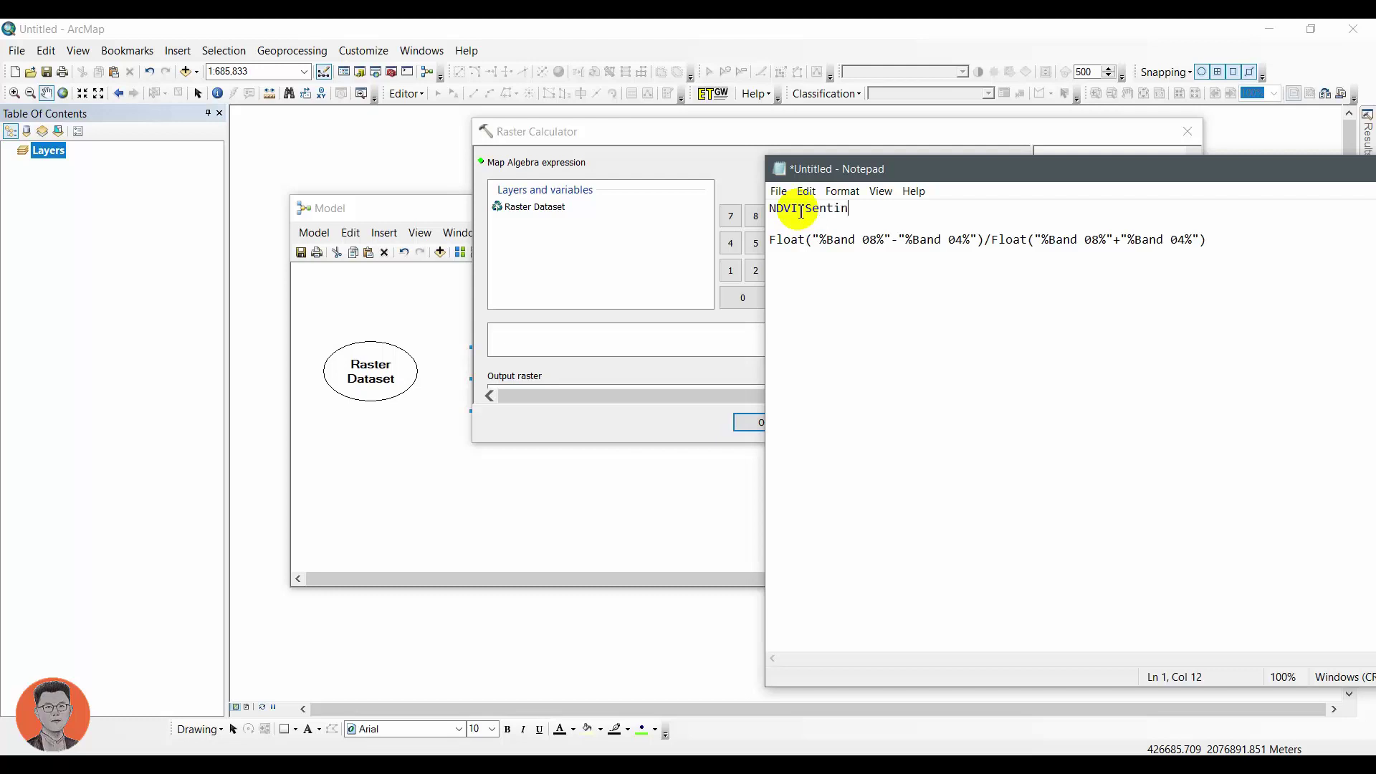
{"action": "type", "text": "2"}
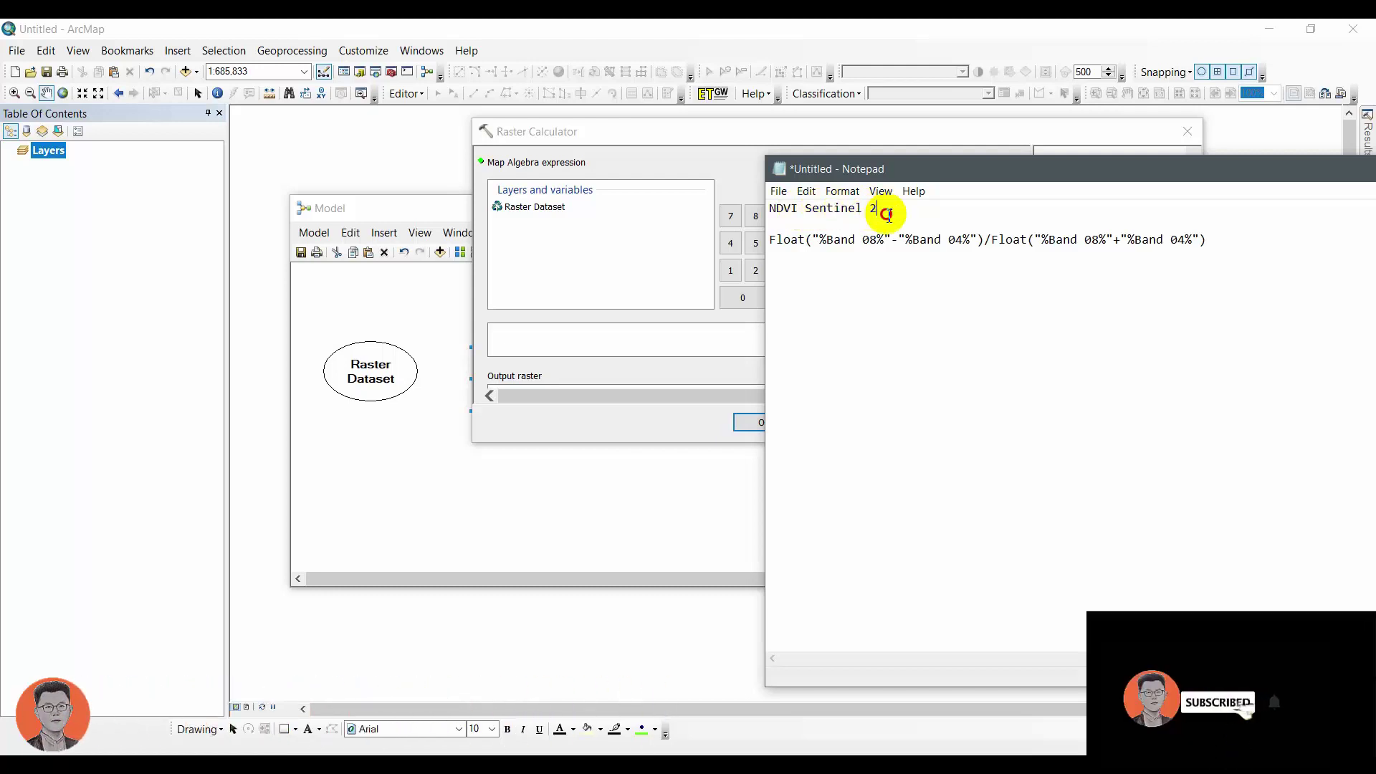
{"action": "left_click_drag", "start_coordinate": [887, 213], "coordinate": [782, 194]}
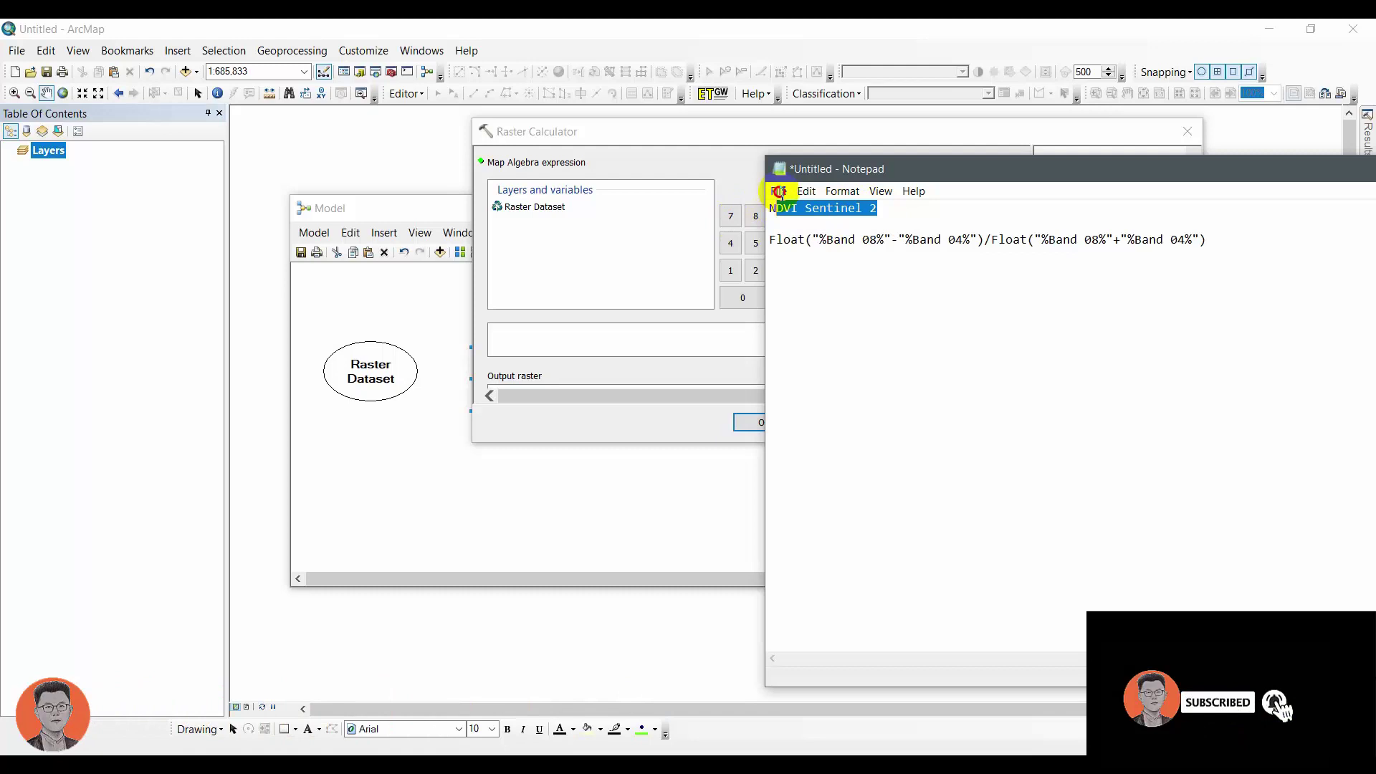
{"action": "left_click", "coordinate": [832, 271]}
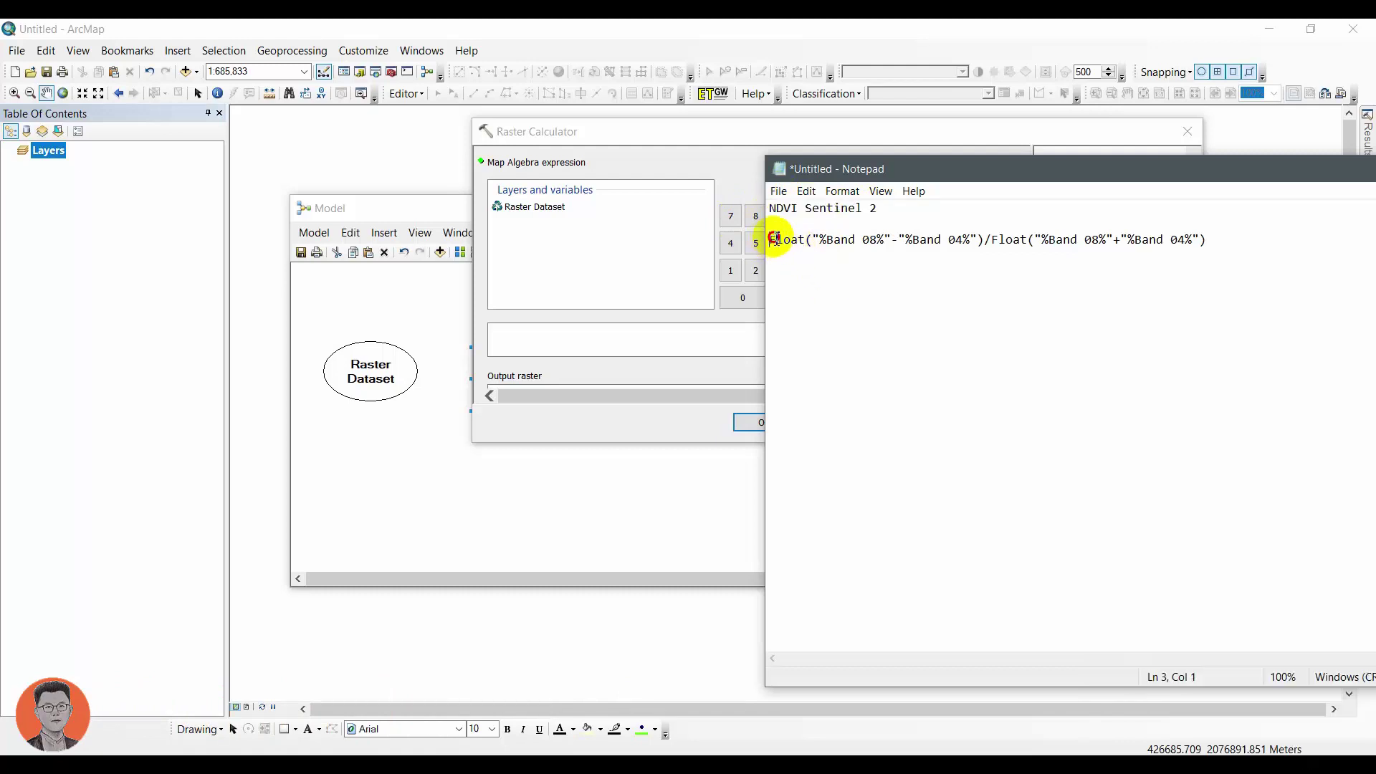
Copy the Float expression for Band 08 and Band 04 from the note into the Raster Calculator's Map Algebra expression and accept it.
{"action": "left_click_drag", "start_coordinate": [961, 224], "coordinate": [1217, 239]}
{"action": "key", "text": "ctrl+c"}
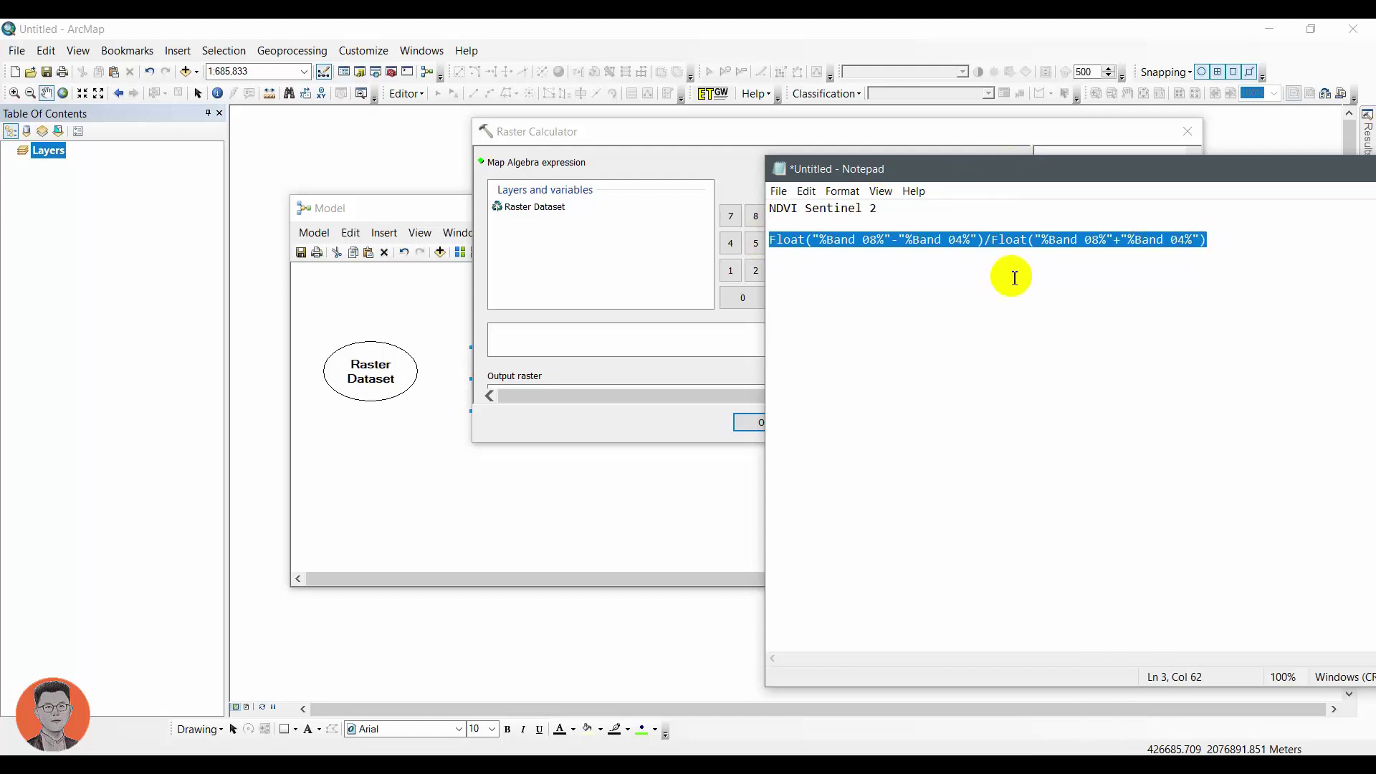
{"action": "left_click", "coordinate": [585, 335]}
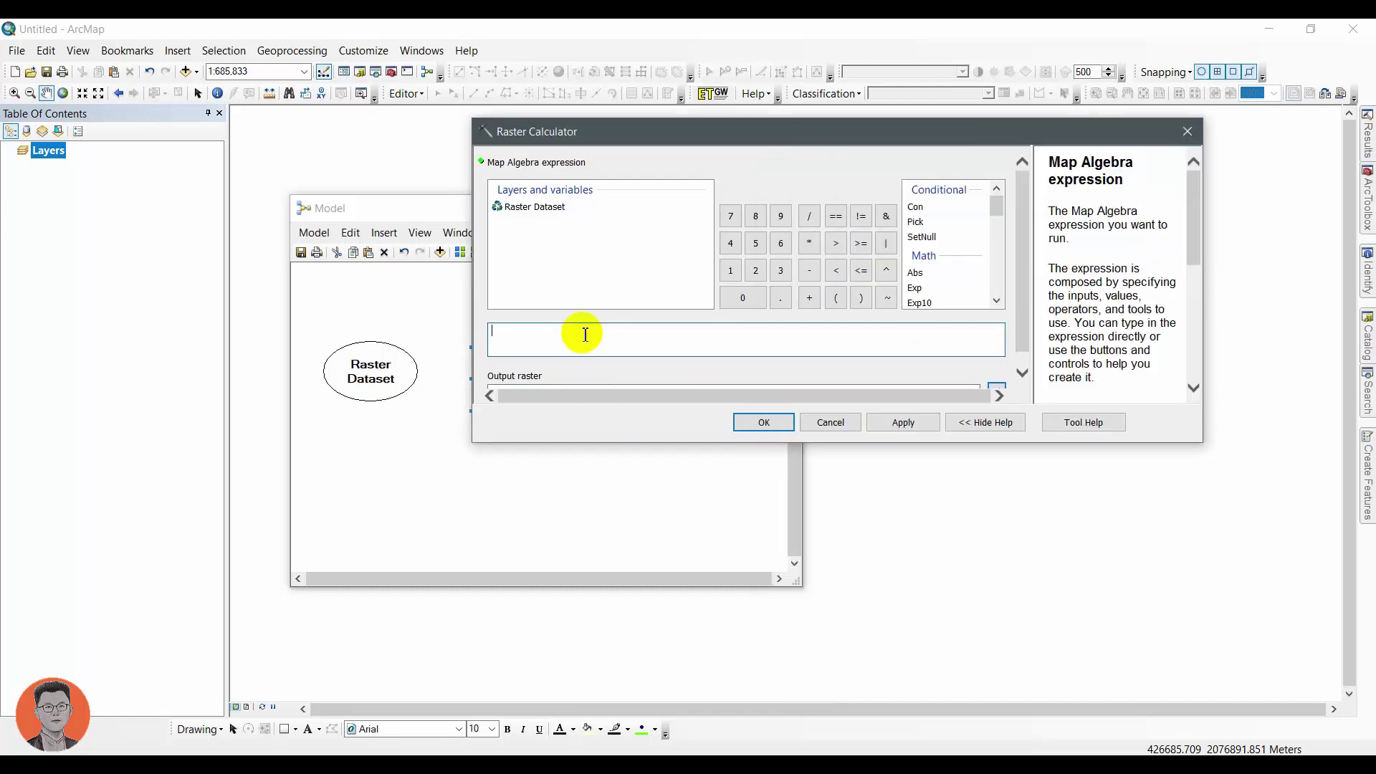
{"action": "key", "text": "ctrl+v"}
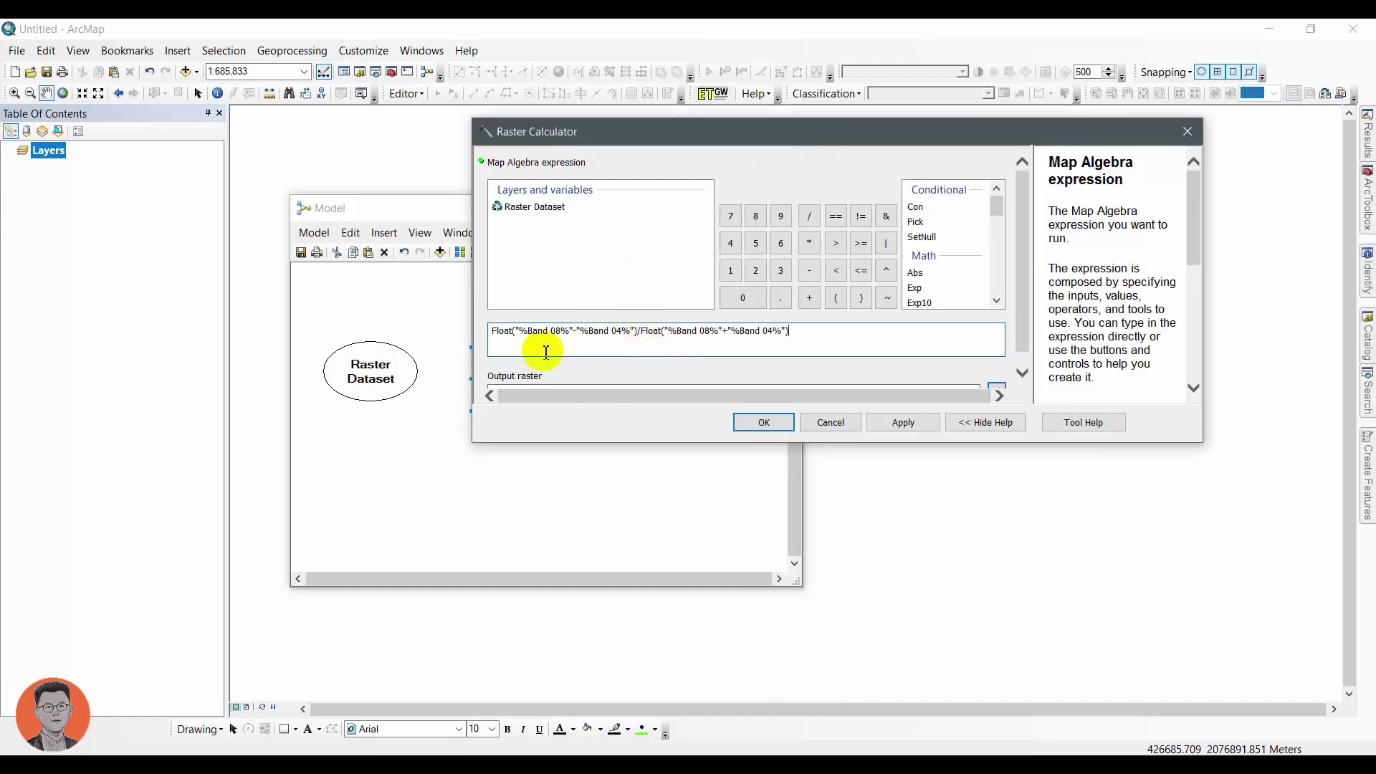
{"action": "left_click", "coordinate": [757, 420]}
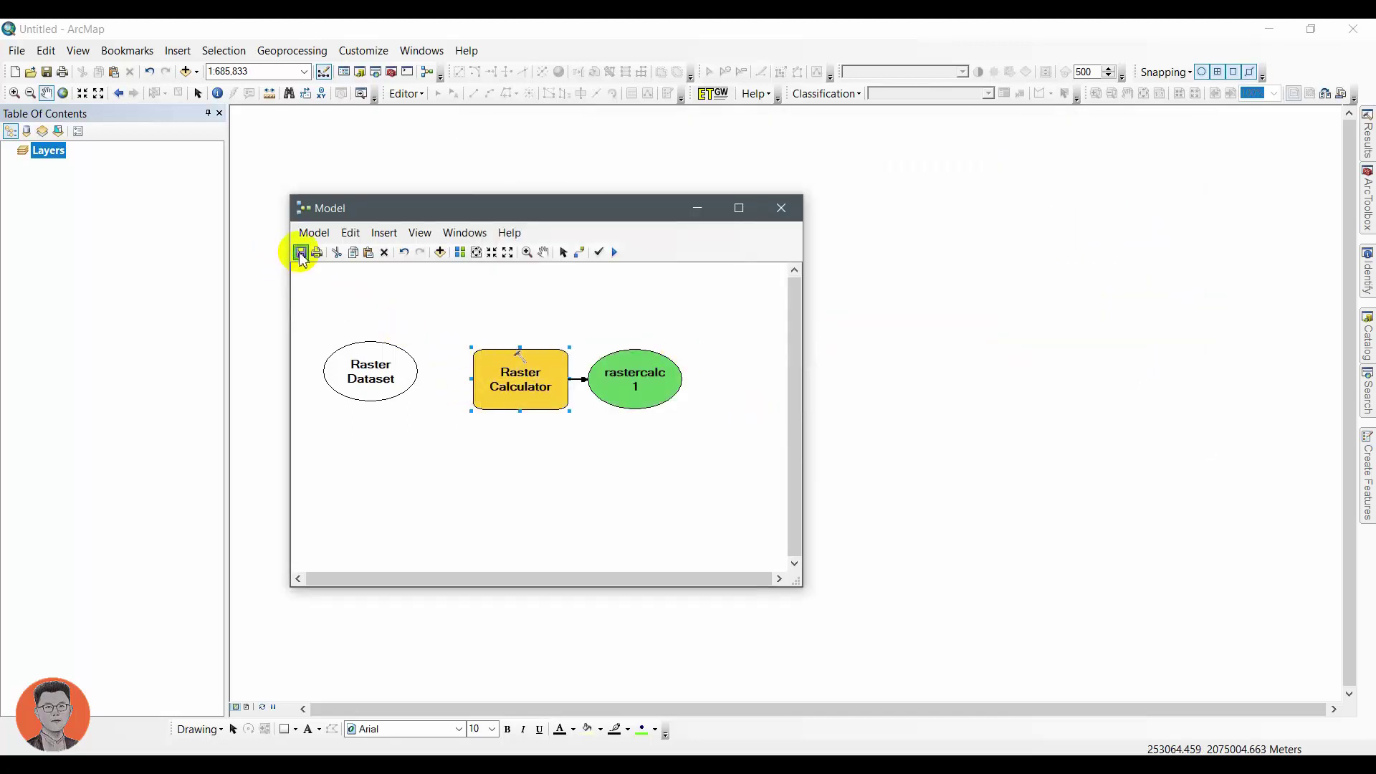
Mark the Raster Dataset variable as a model parameter.
{"action": "right_click", "coordinate": [390, 366]}
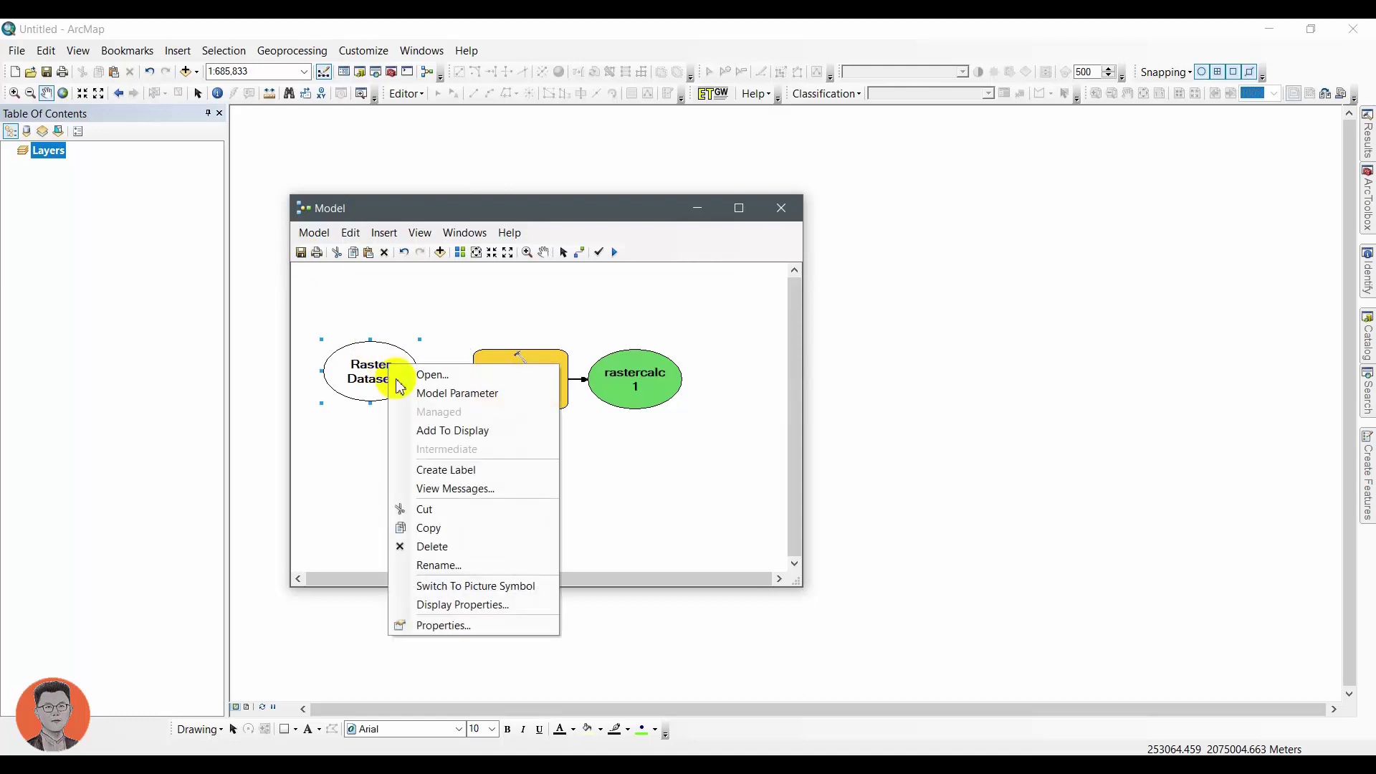
{"action": "left_click", "coordinate": [450, 391]}
{"action": "right_click", "coordinate": [519, 381]}
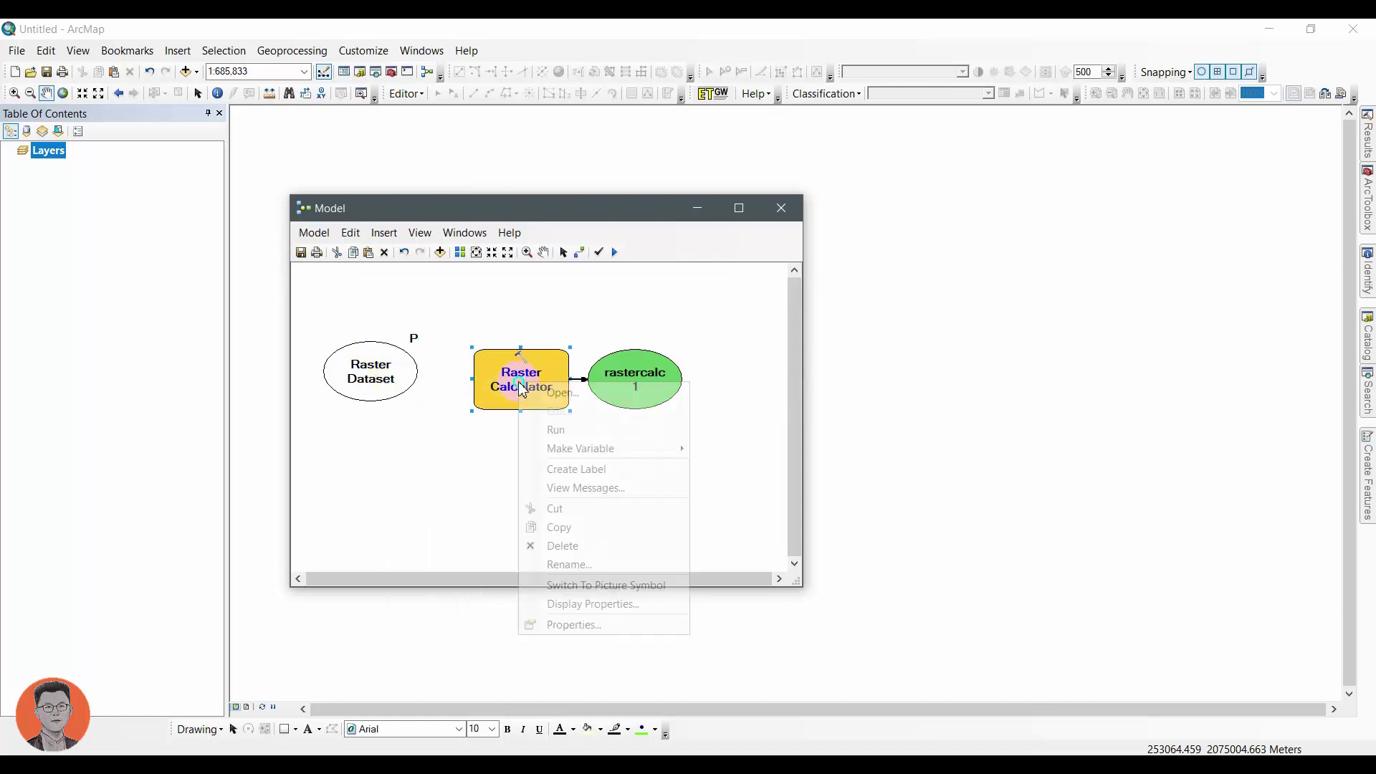
{"action": "left_click", "coordinate": [649, 370]}
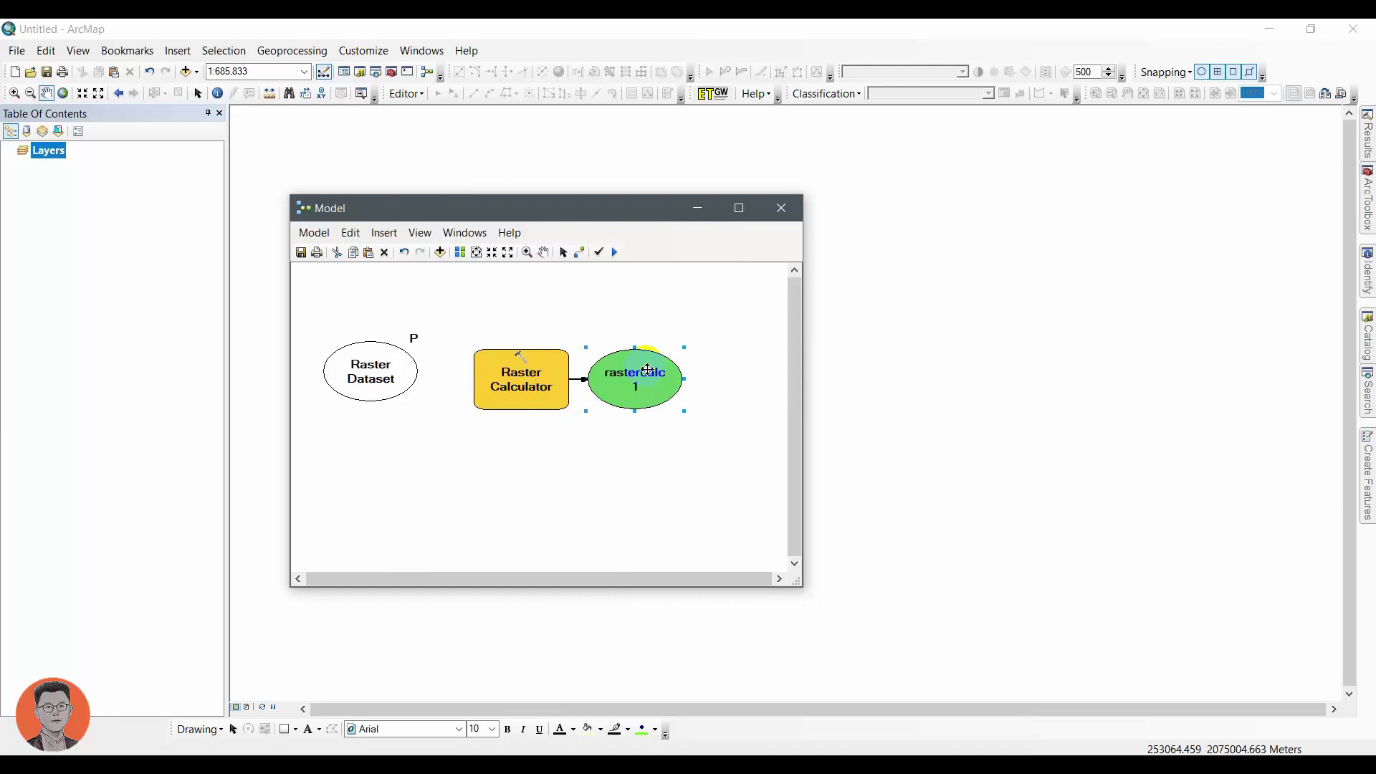
{"action": "right_click", "coordinate": [648, 370]}
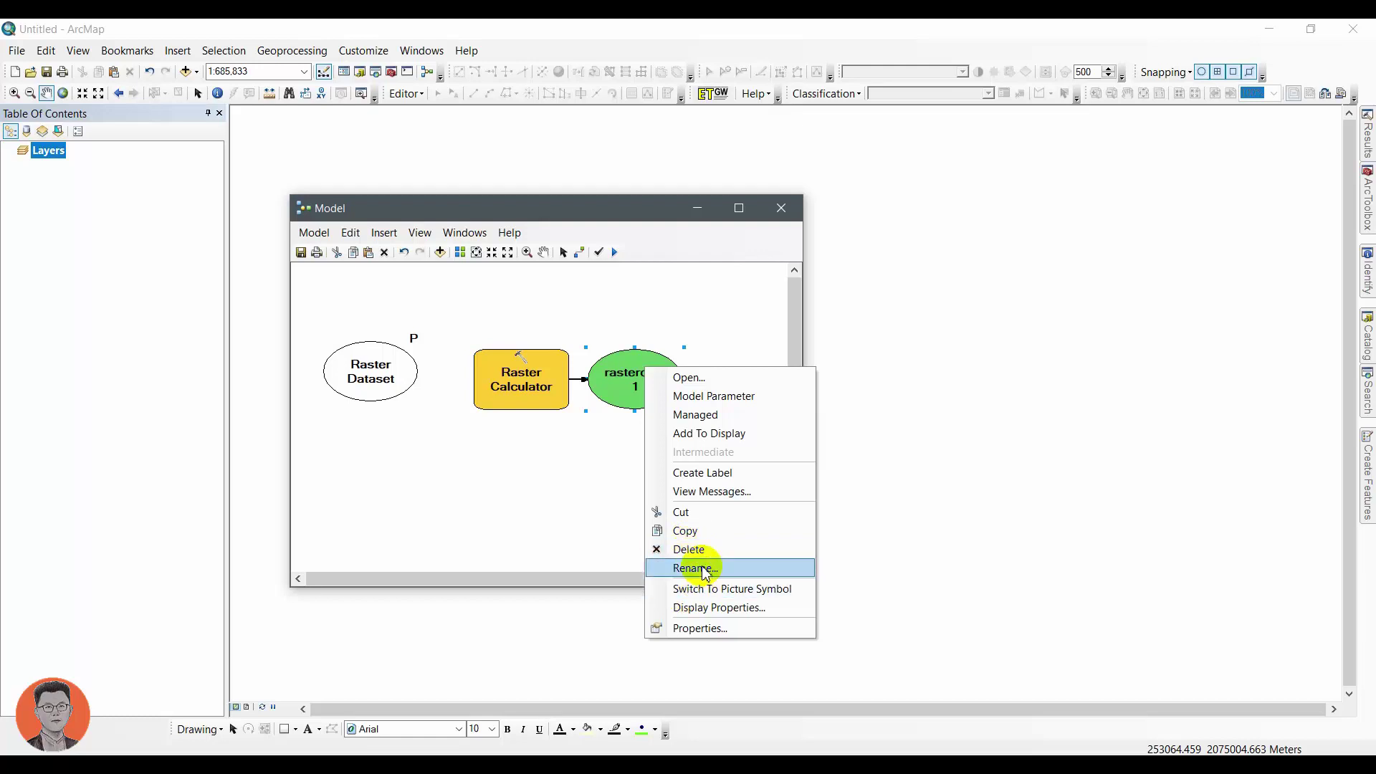
{"action": "left_click", "coordinate": [507, 506]}
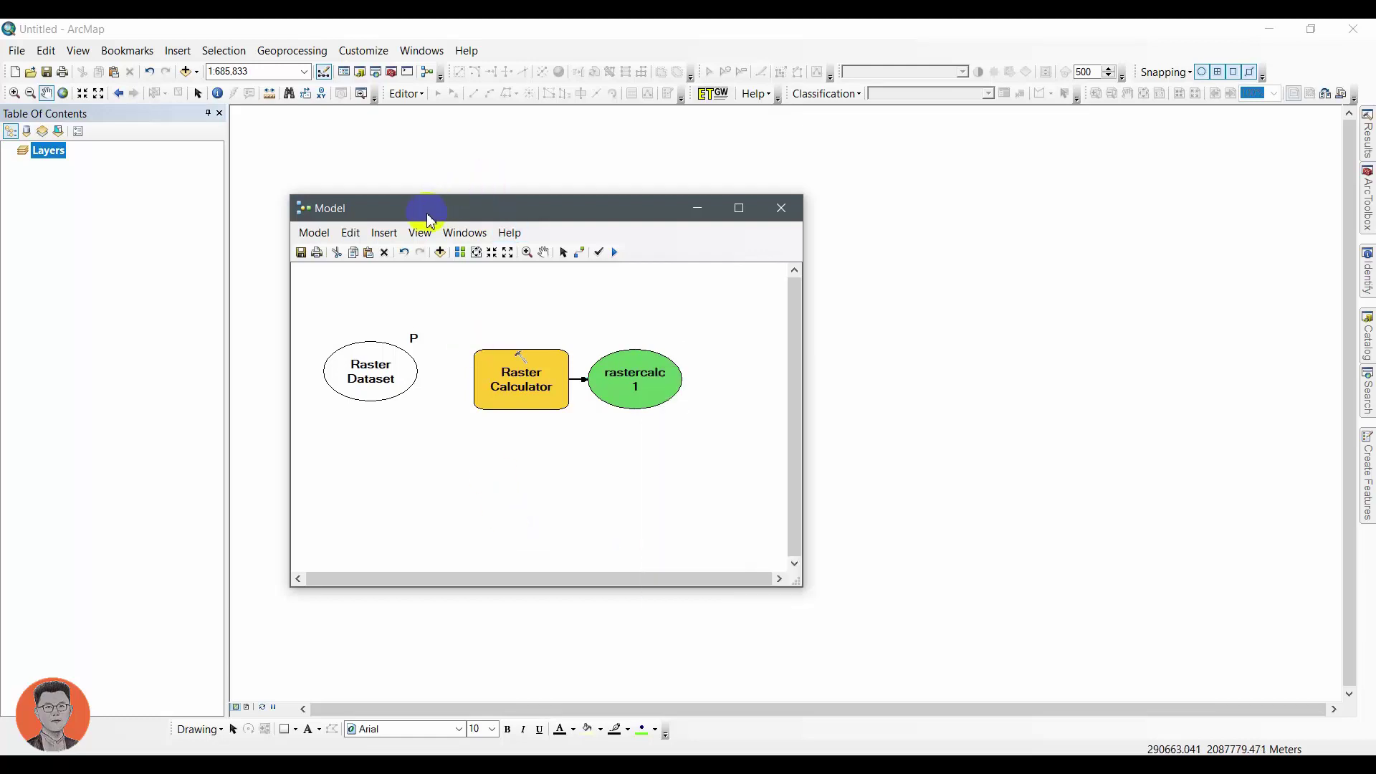
Duplicate the Raster Dataset variable and arrange the two ovals one above the other beside the Raster Calculator.
{"action": "left_click", "coordinate": [355, 363]}
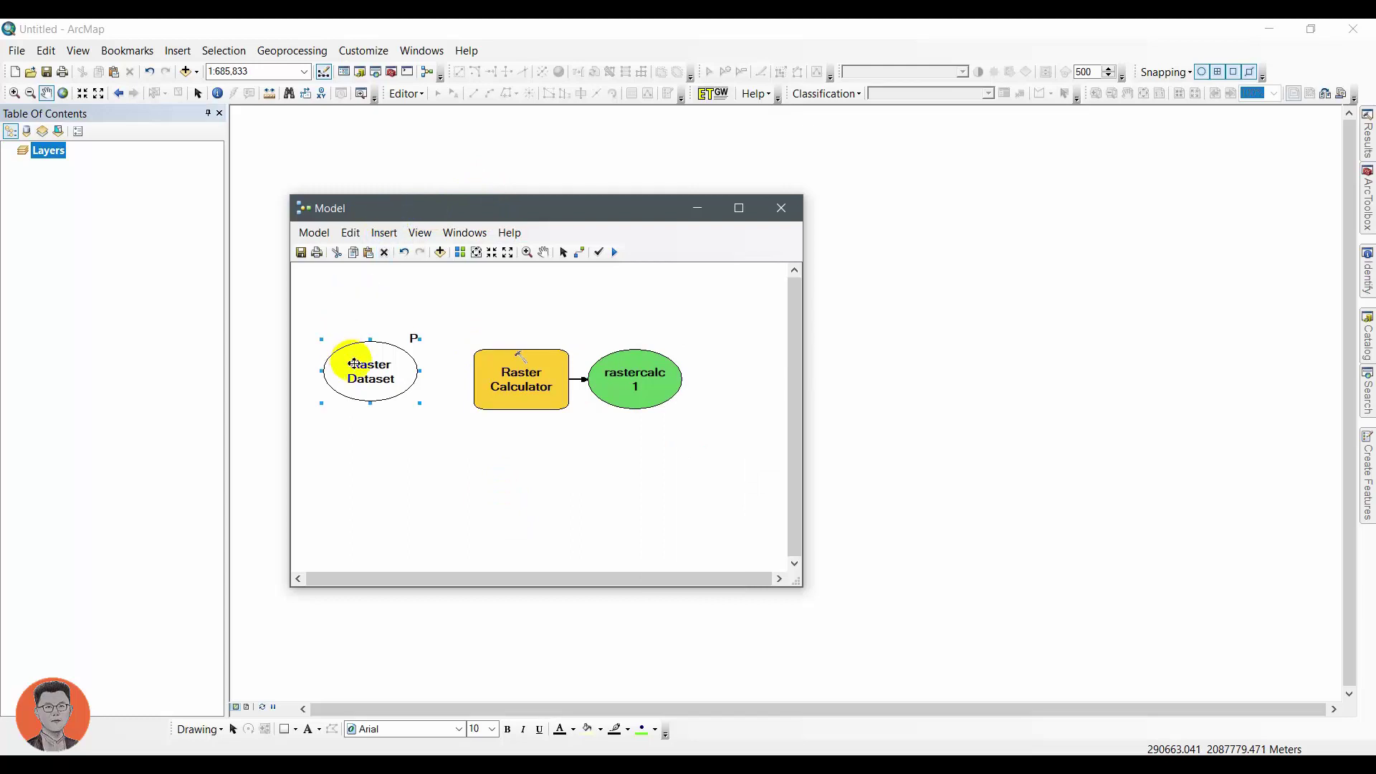
{"action": "right_click", "coordinate": [368, 400]}
{"action": "left_click", "coordinate": [415, 559]}
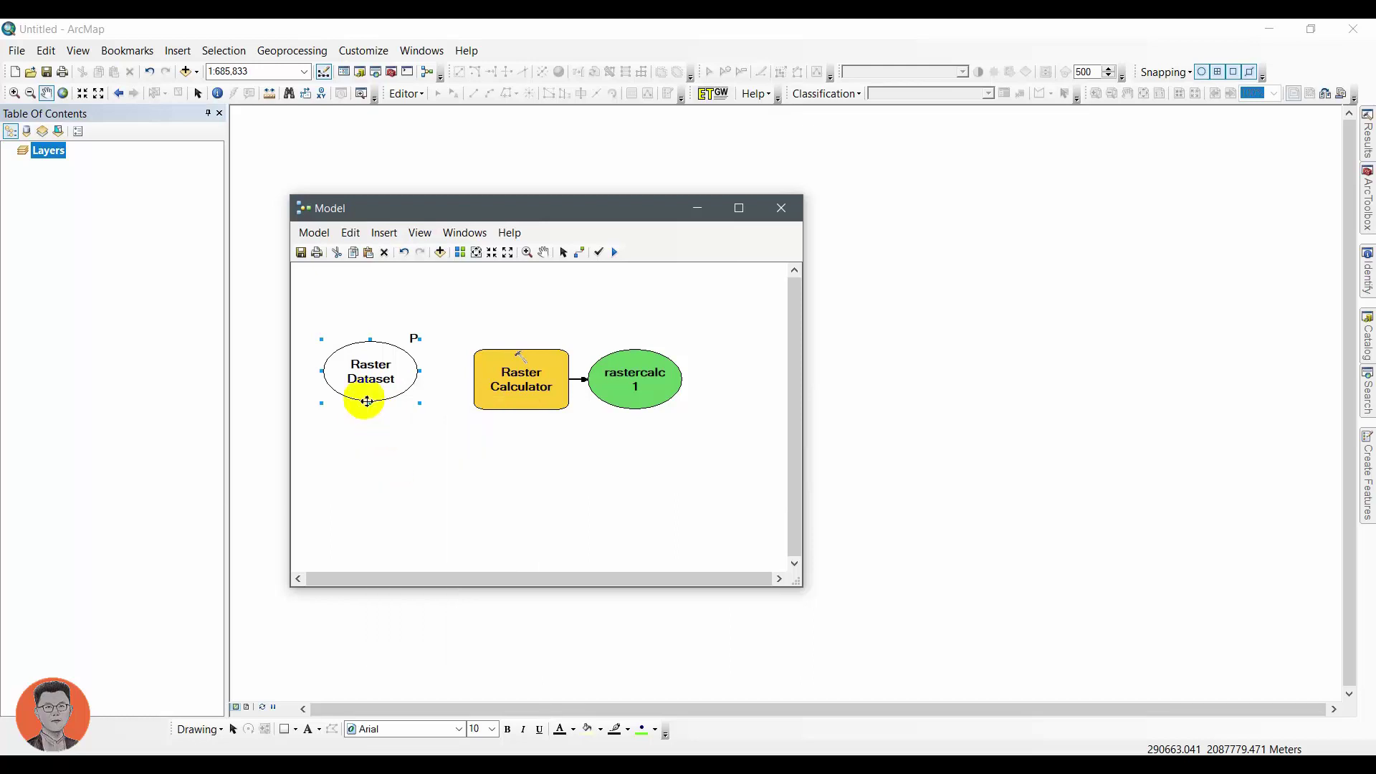
{"action": "right_click", "coordinate": [366, 451]}
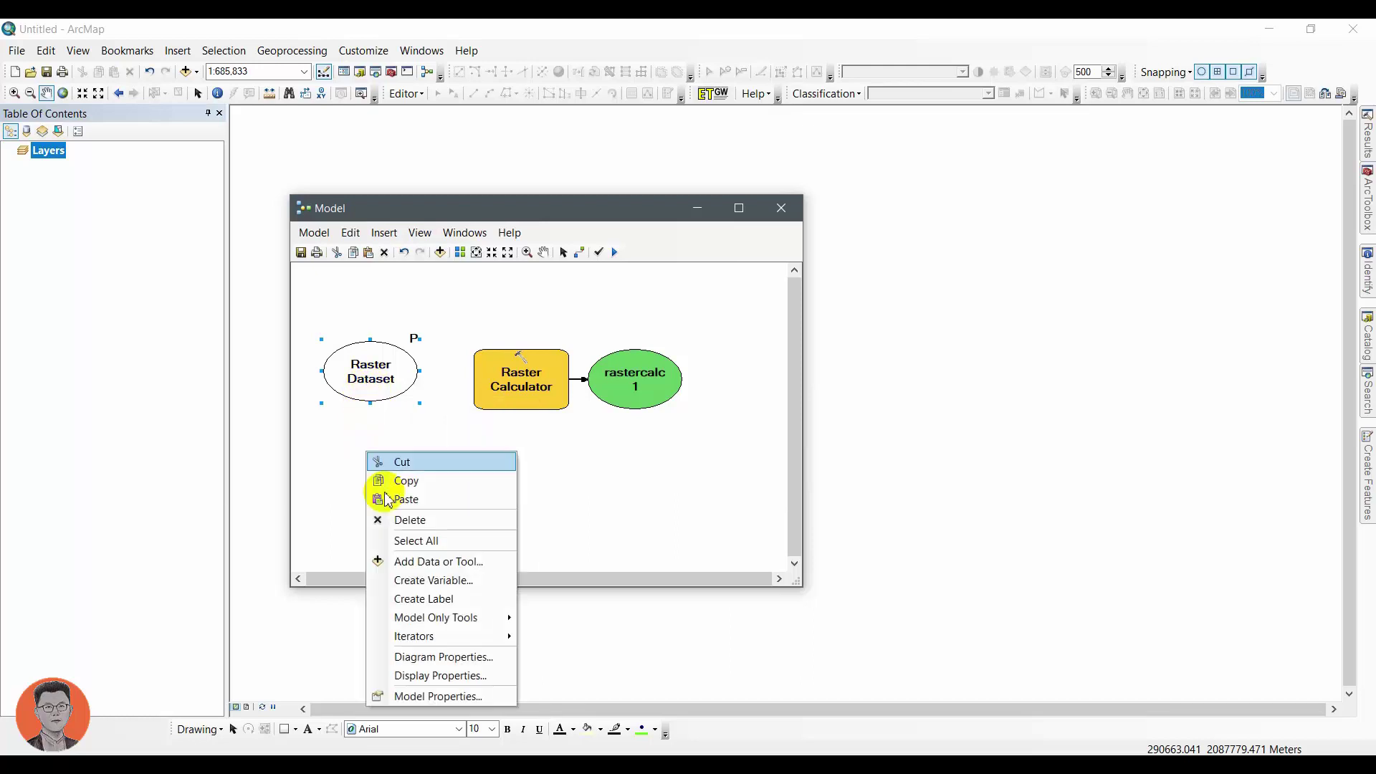
{"action": "left_click", "coordinate": [421, 500]}
{"action": "left_click_drag", "start_coordinate": [418, 433], "coordinate": [371, 484]}
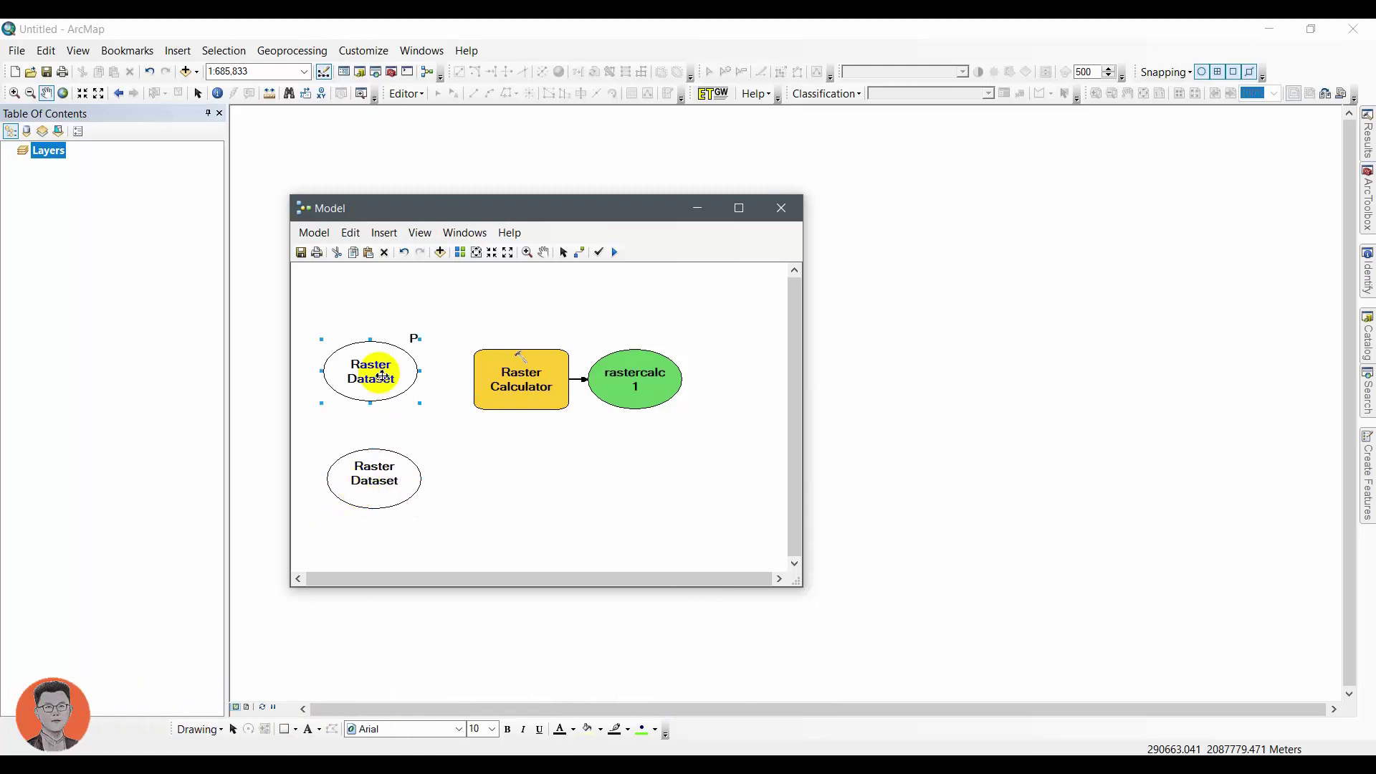
{"action": "left_click_drag", "start_coordinate": [382, 376], "coordinate": [377, 343]}
{"action": "left_click_drag", "start_coordinate": [374, 472], "coordinate": [368, 443]}
Rename the upper Raster Dataset variable as "Band 08".
{"action": "right_click", "coordinate": [396, 352]}
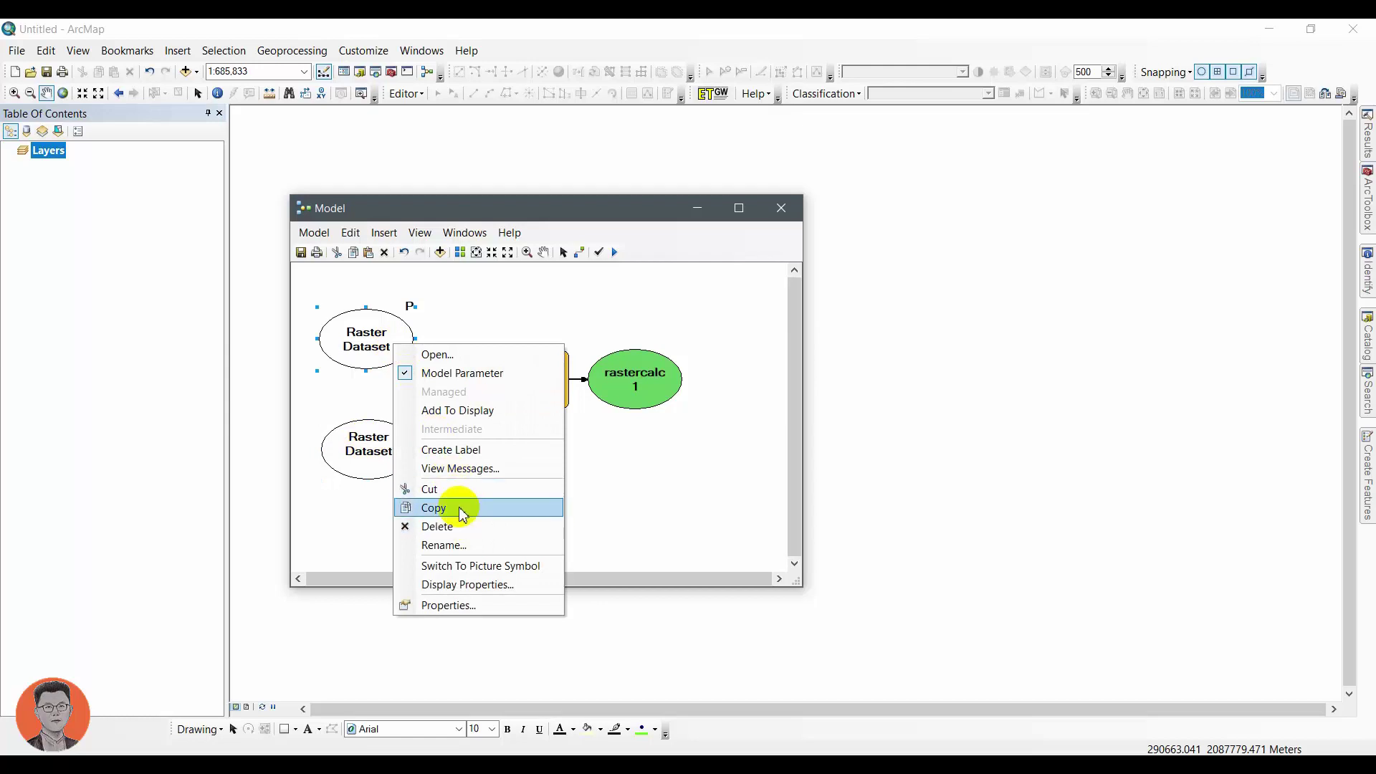
{"action": "left_click", "coordinate": [462, 545]}
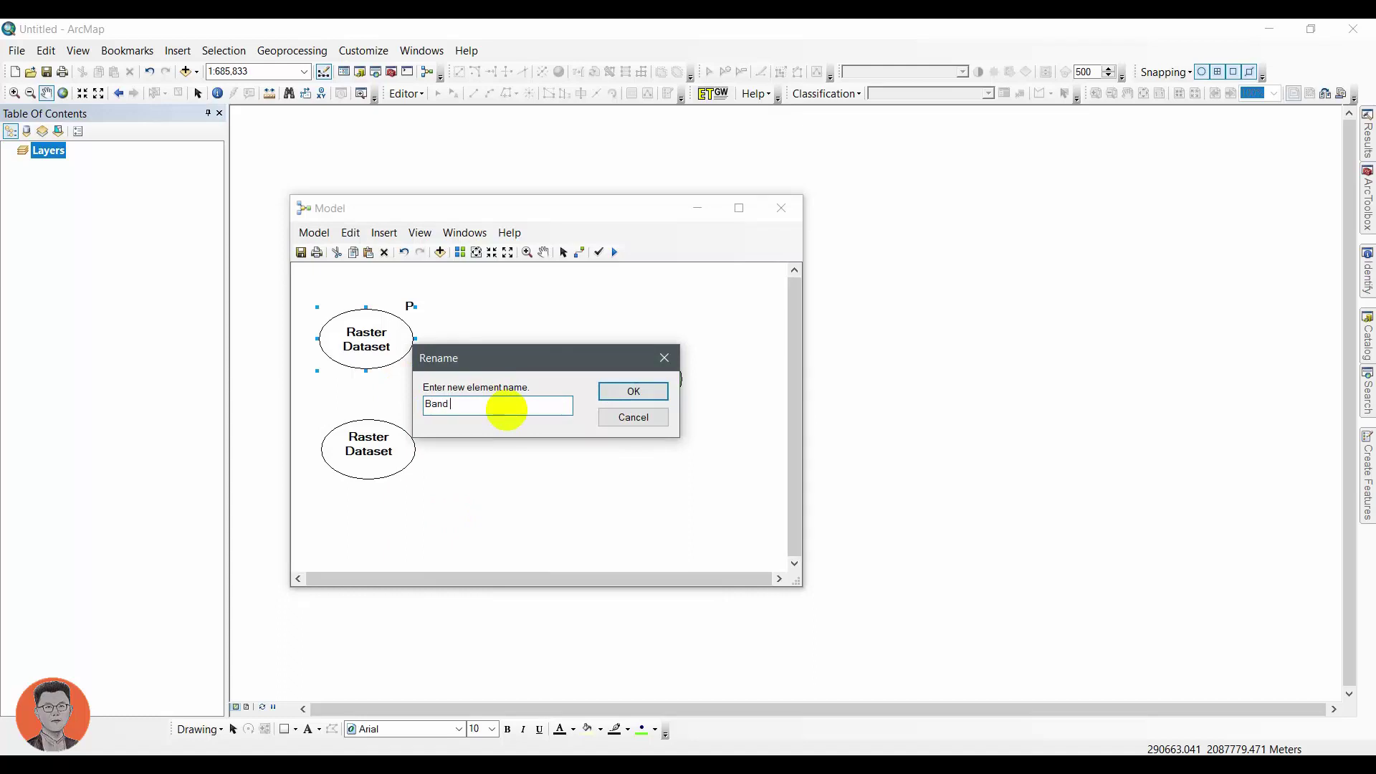
{"action": "key", "text": "Return"}
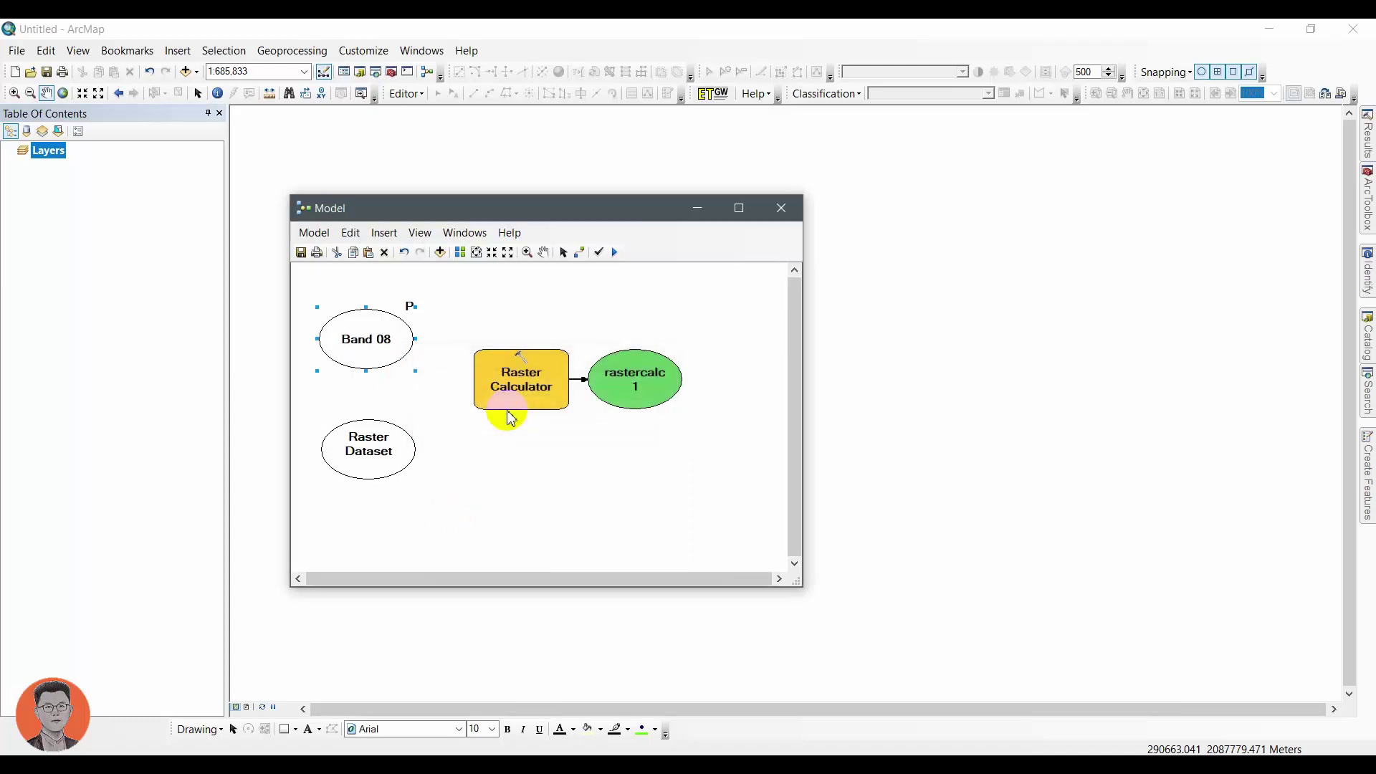
Rename the lower Raster Dataset variable as "Band 04" and mark it as a model parameter.
{"action": "left_click", "coordinate": [379, 450]}
{"action": "right_click", "coordinate": [380, 449]}
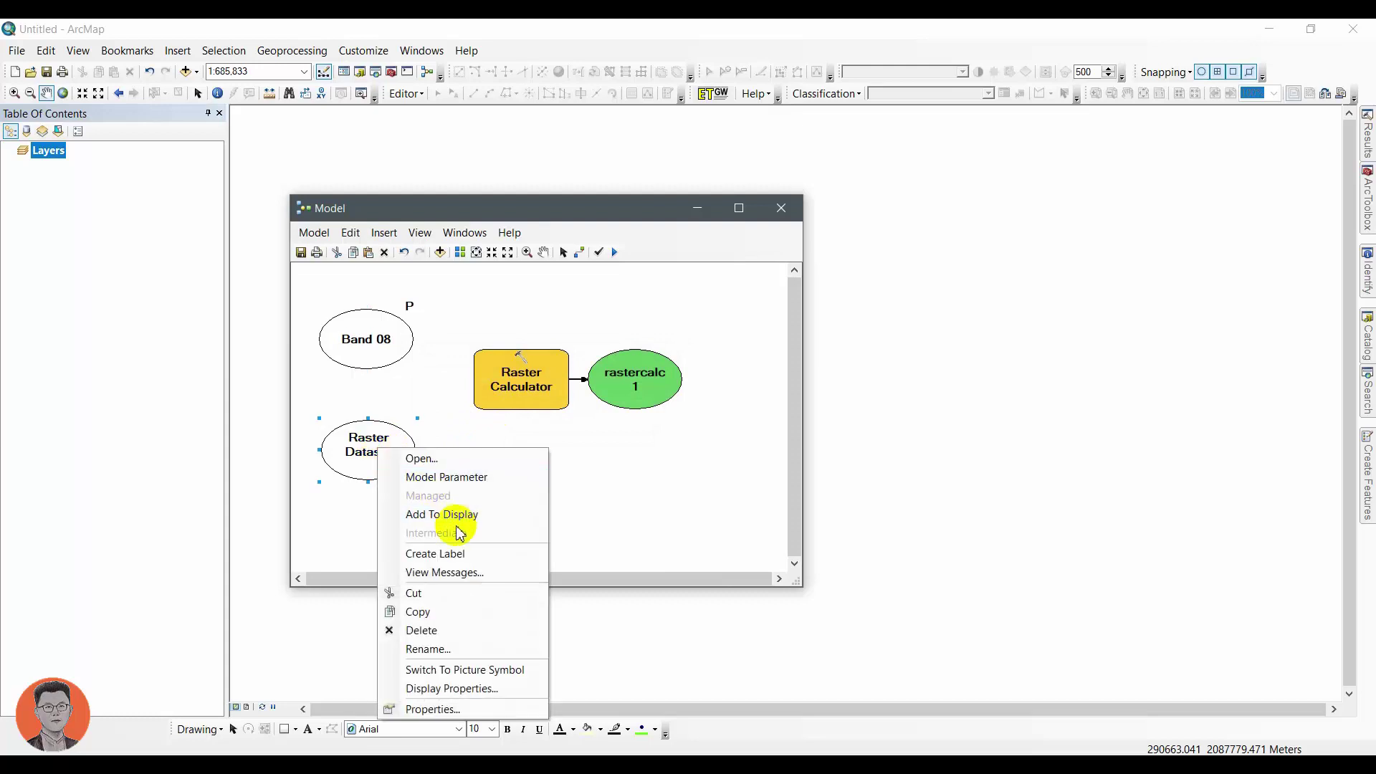
{"action": "left_click", "coordinate": [427, 650]}
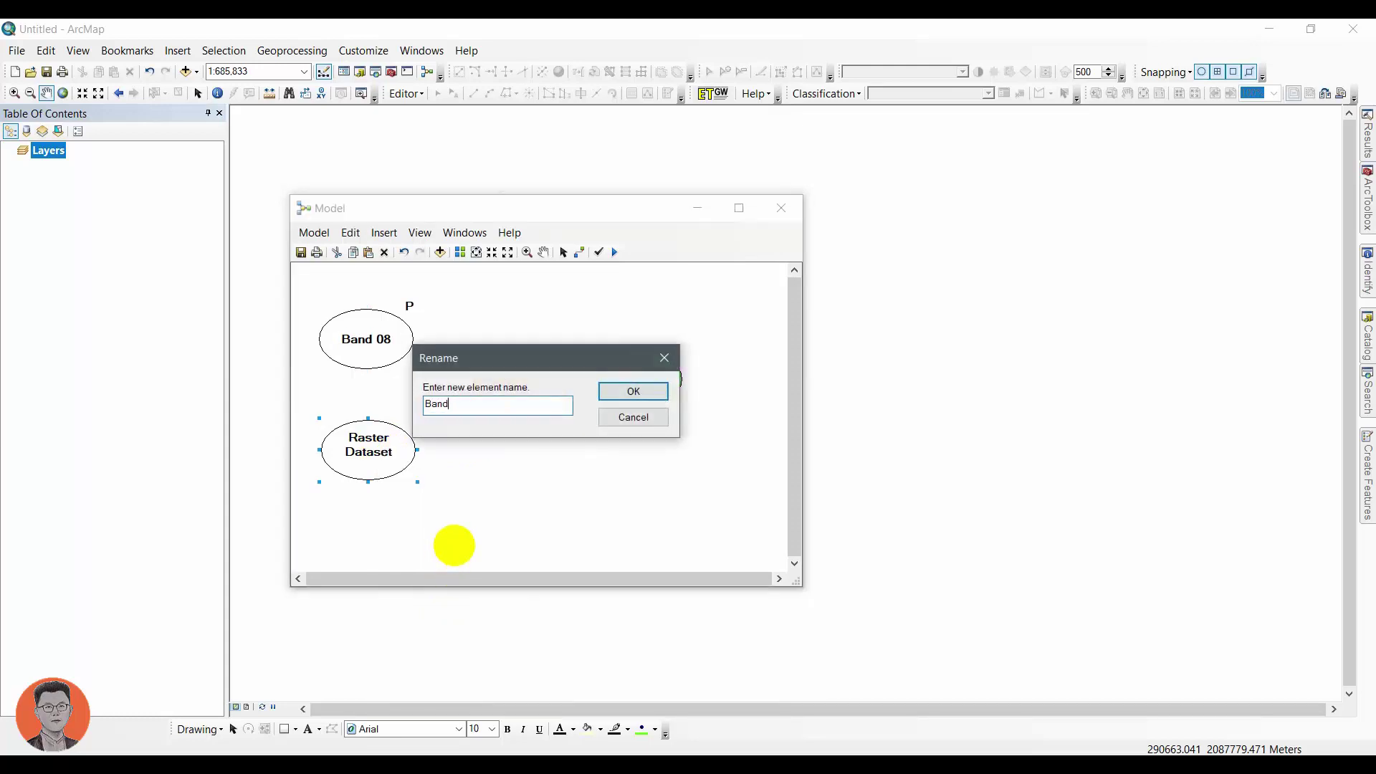
{"action": "type", "text": "Band 04"}
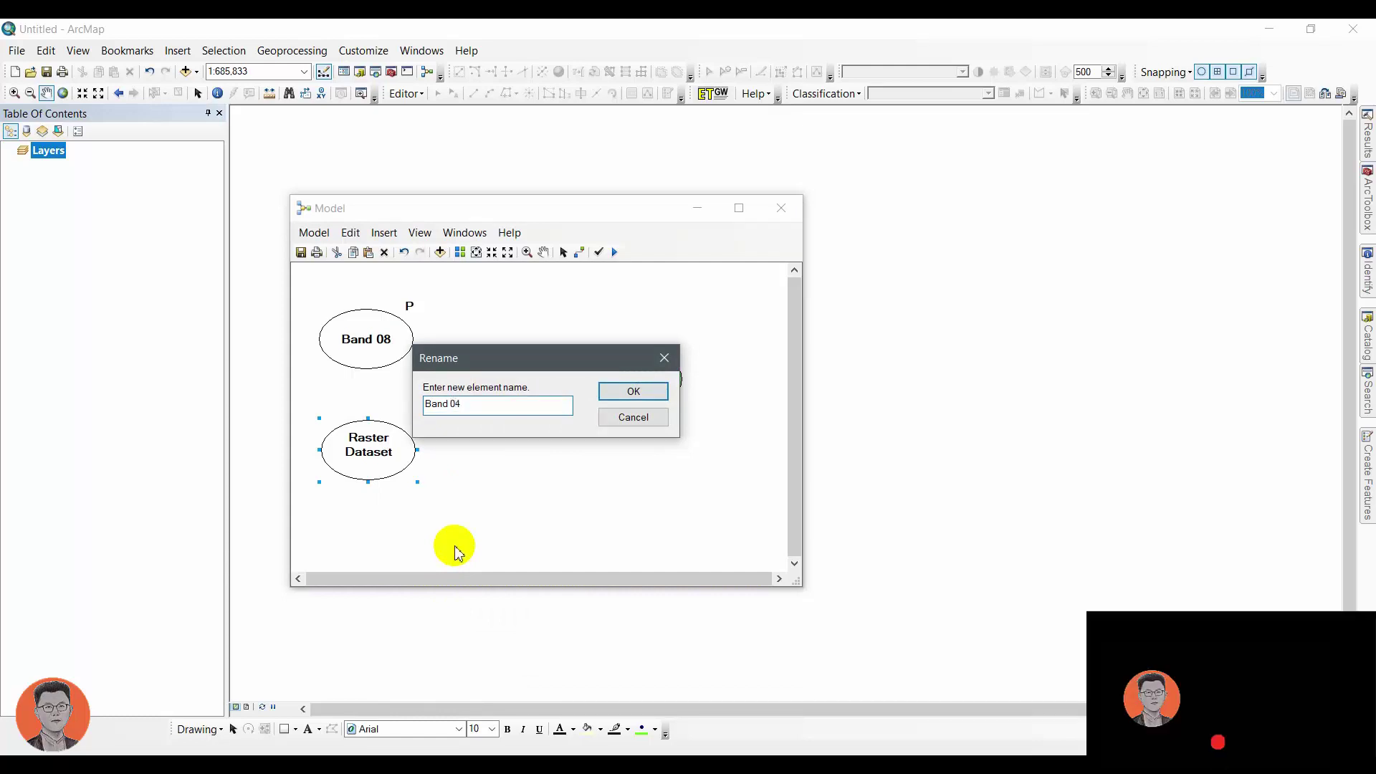
{"action": "key", "text": "Return"}
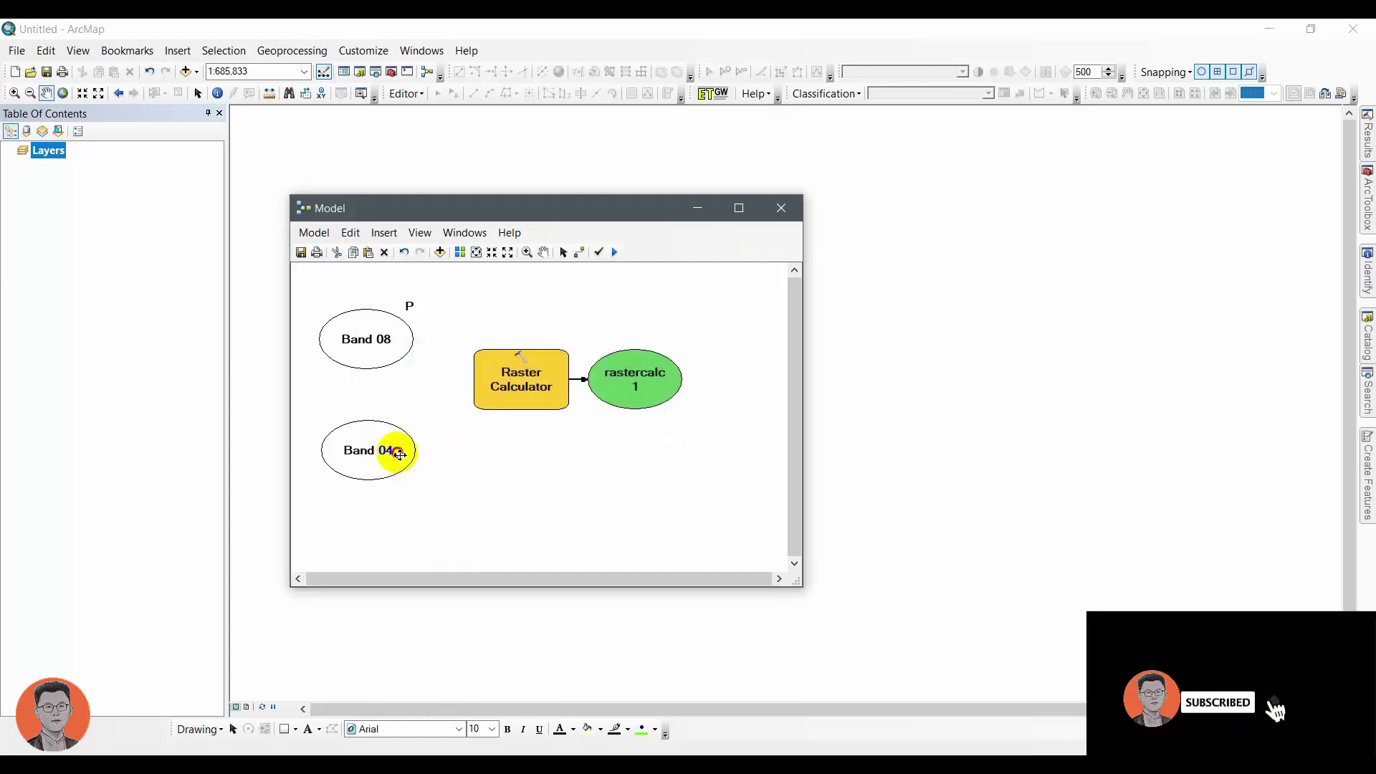
{"action": "right_click", "coordinate": [397, 450]}
{"action": "left_click", "coordinate": [490, 484]}
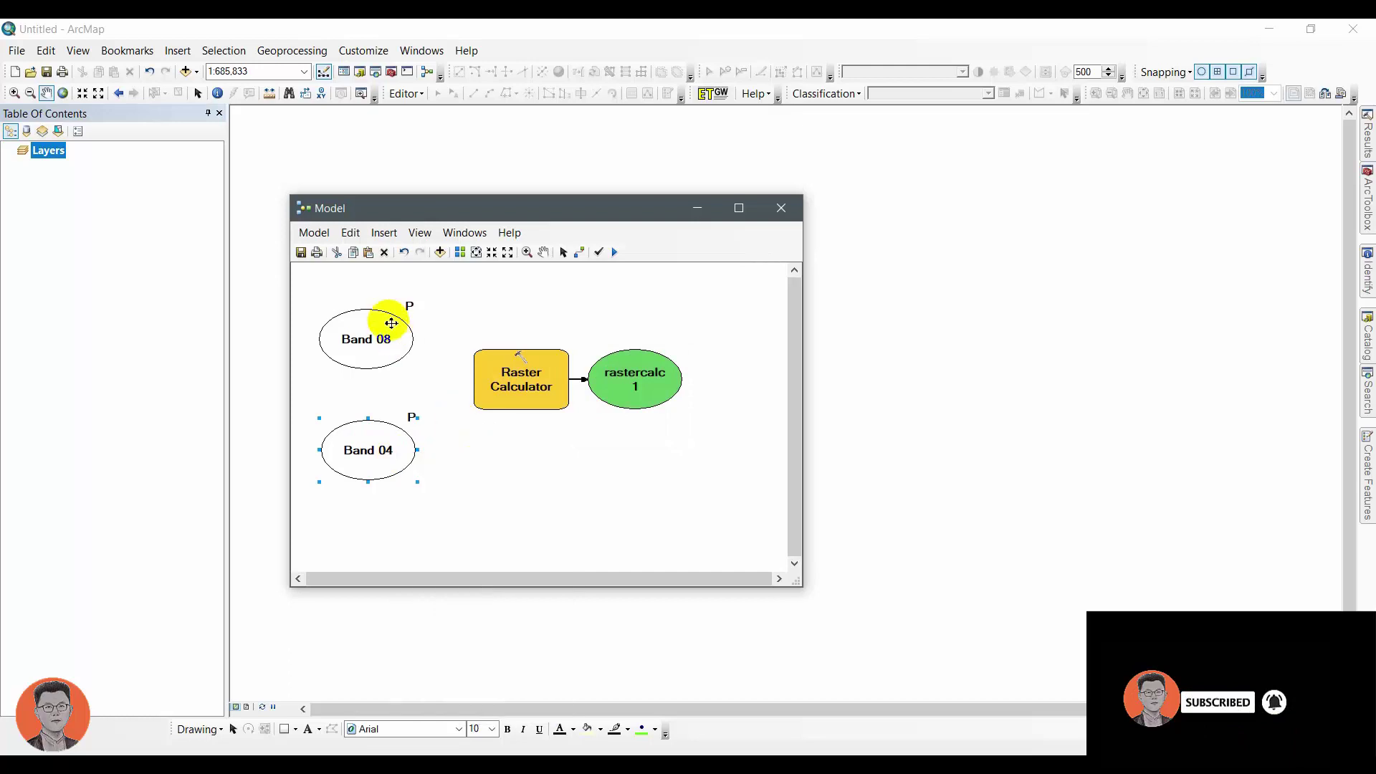
{"action": "left_click", "coordinate": [390, 320]}
{"action": "right_click", "coordinate": [392, 326]}
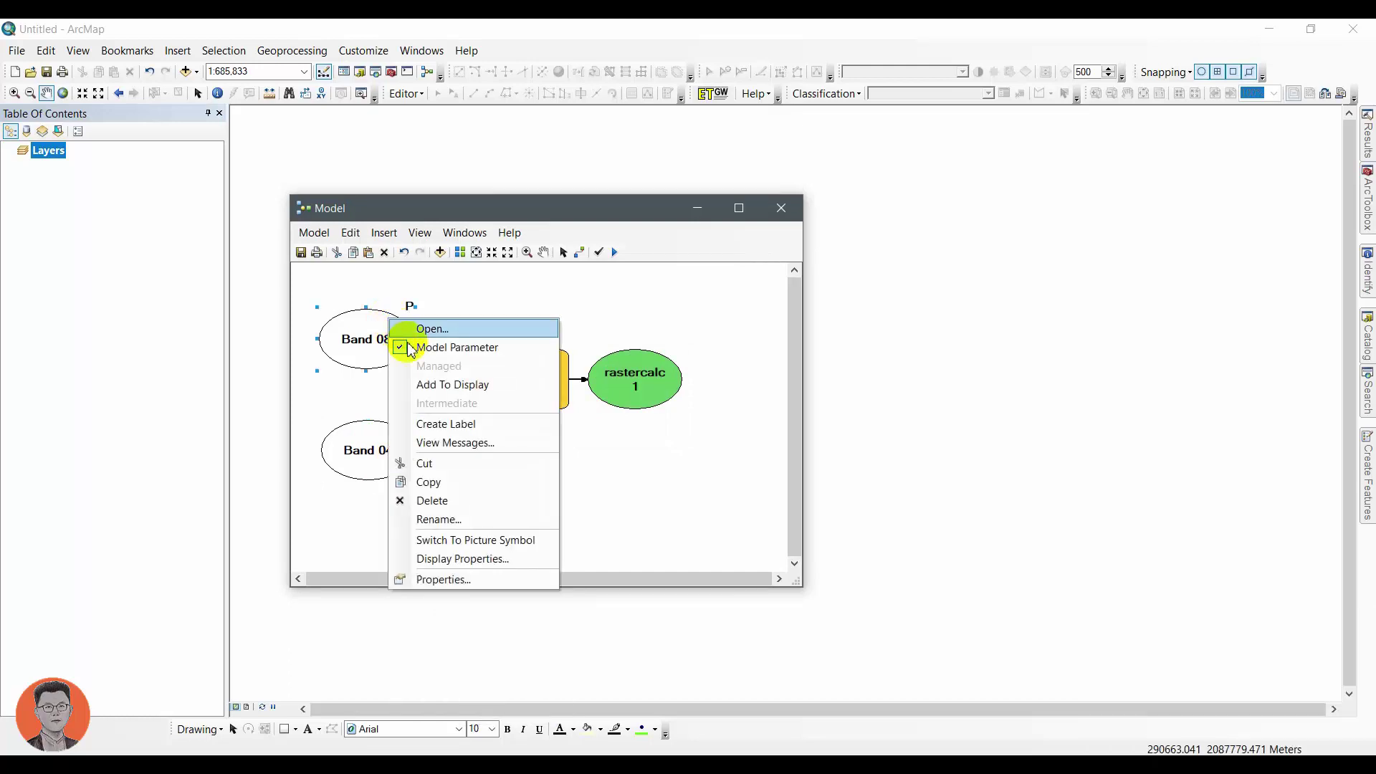
{"action": "left_click", "coordinate": [423, 351]}
{"action": "right_click", "coordinate": [391, 327]}
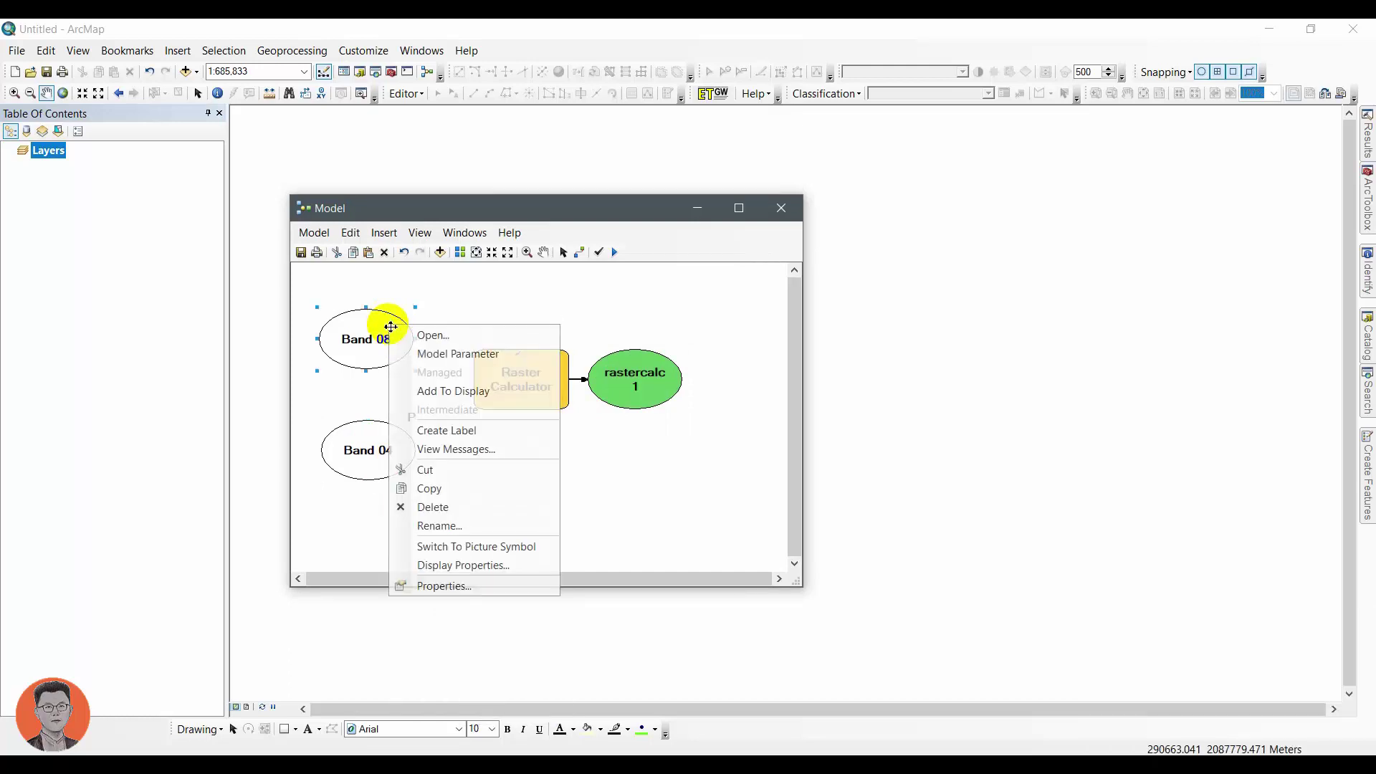
{"action": "left_click", "coordinate": [433, 353]}
{"action": "left_click", "coordinate": [493, 442]}
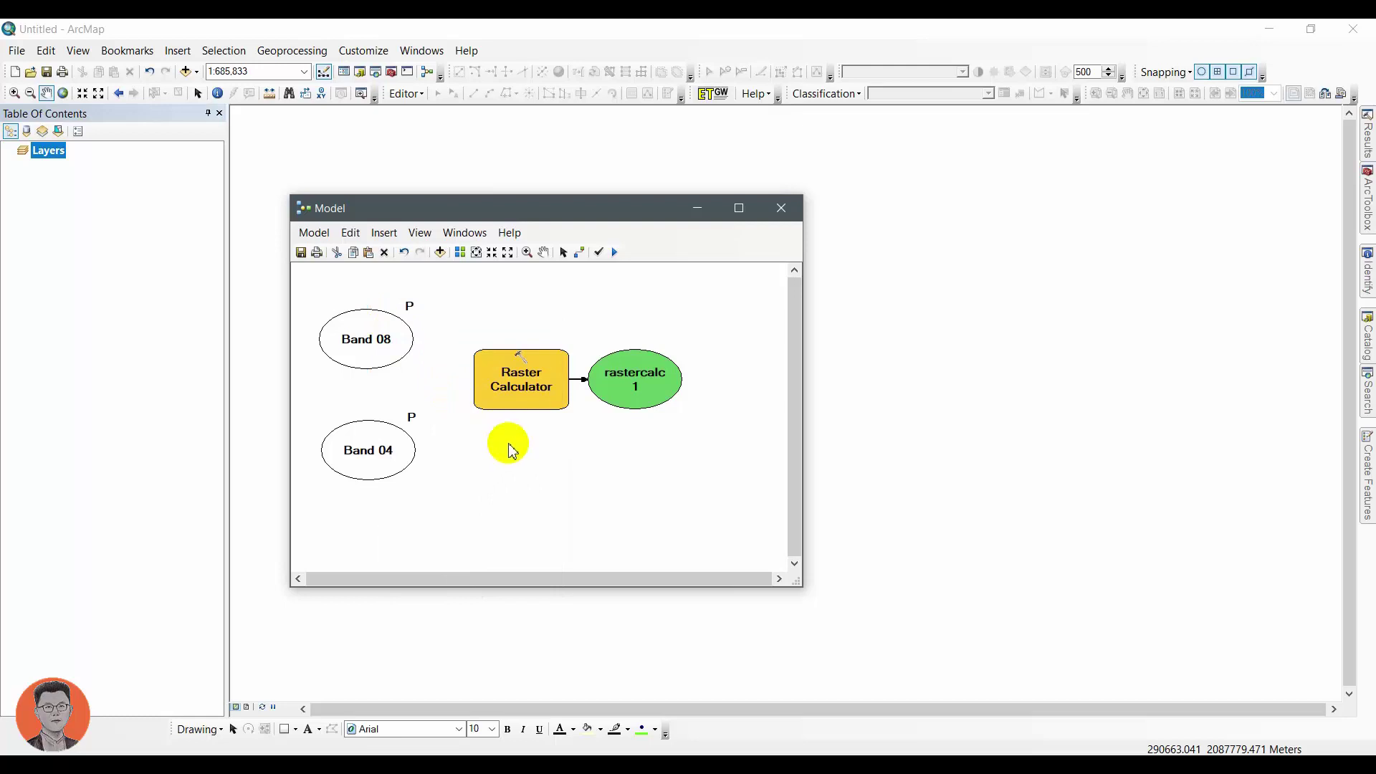
Mark the Raster Calculator's output variable as a model parameter and rename it as "Output NDVI".
{"action": "right_click", "coordinate": [642, 386]}
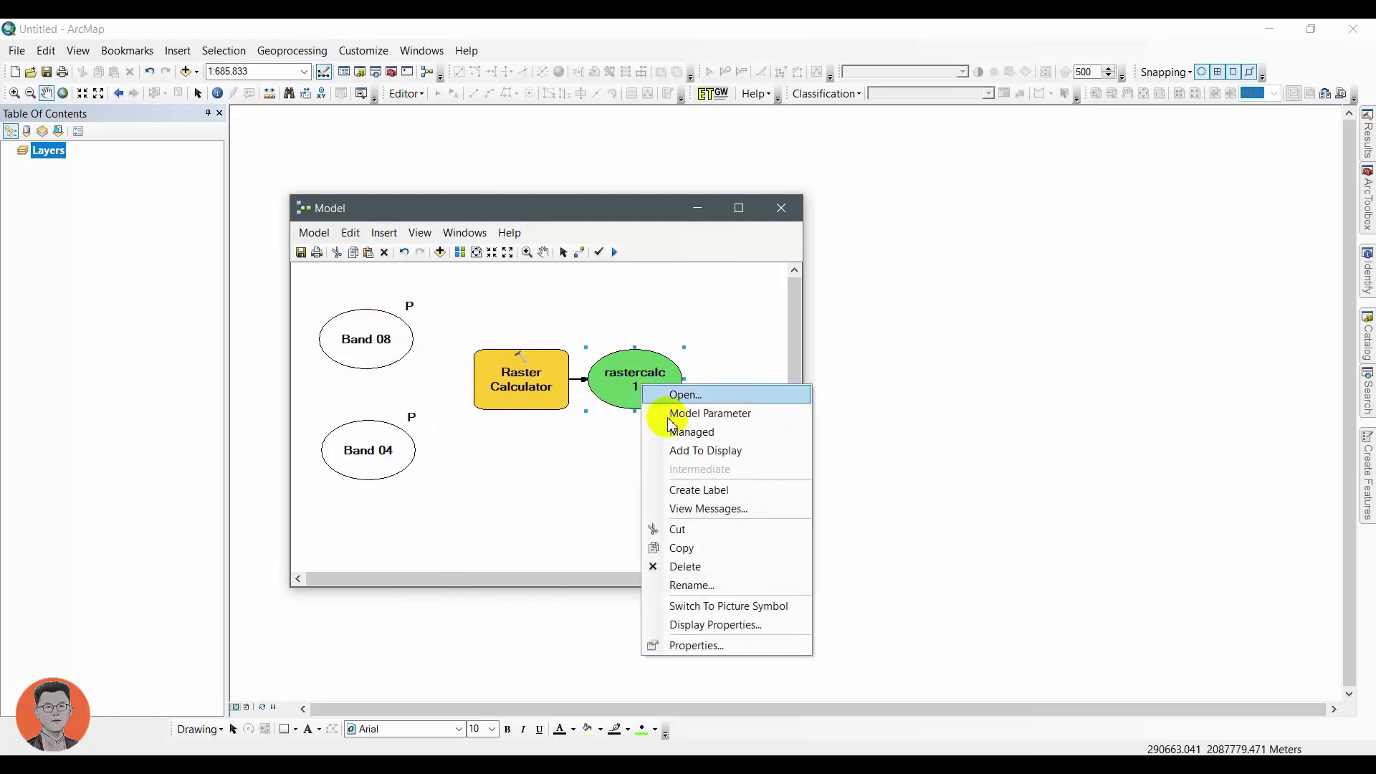
{"action": "left_click", "coordinate": [723, 413]}
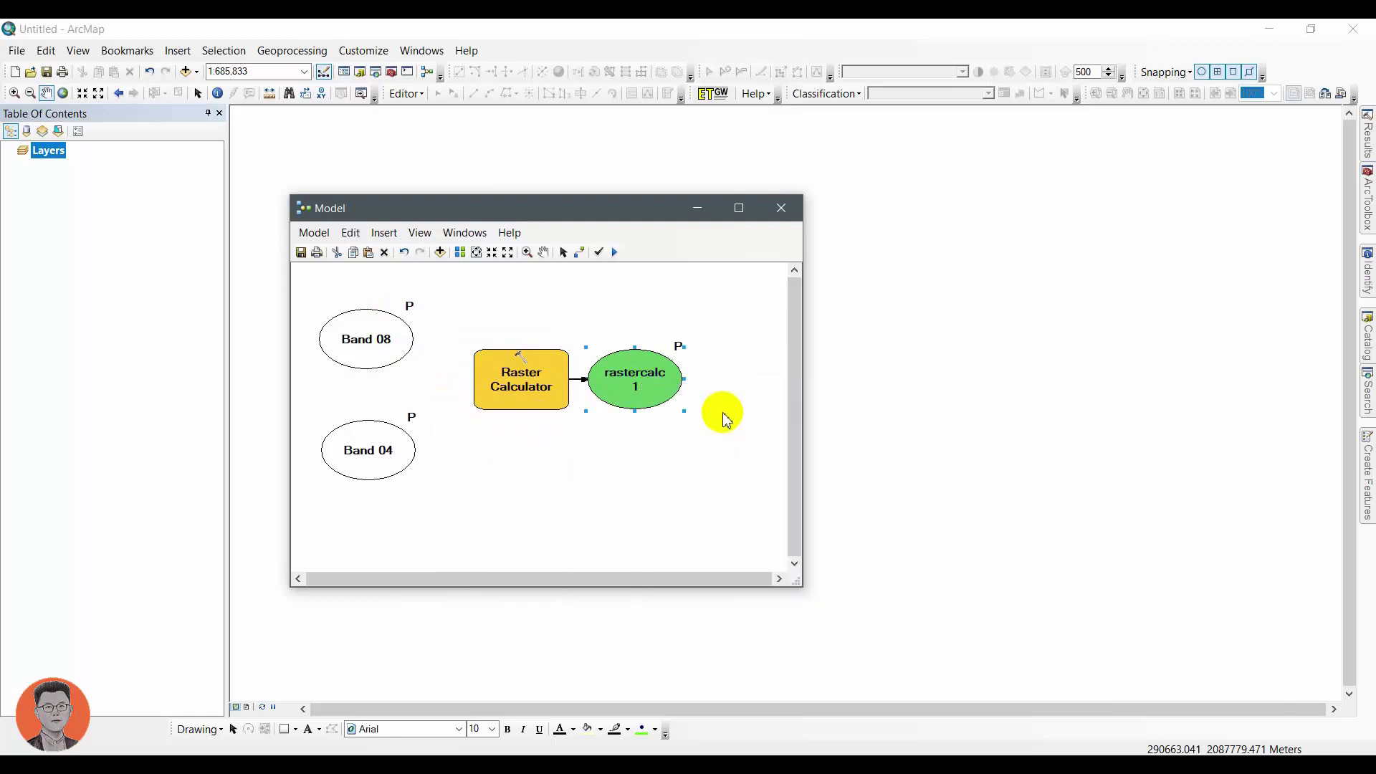
{"action": "left_click", "coordinate": [722, 419]}
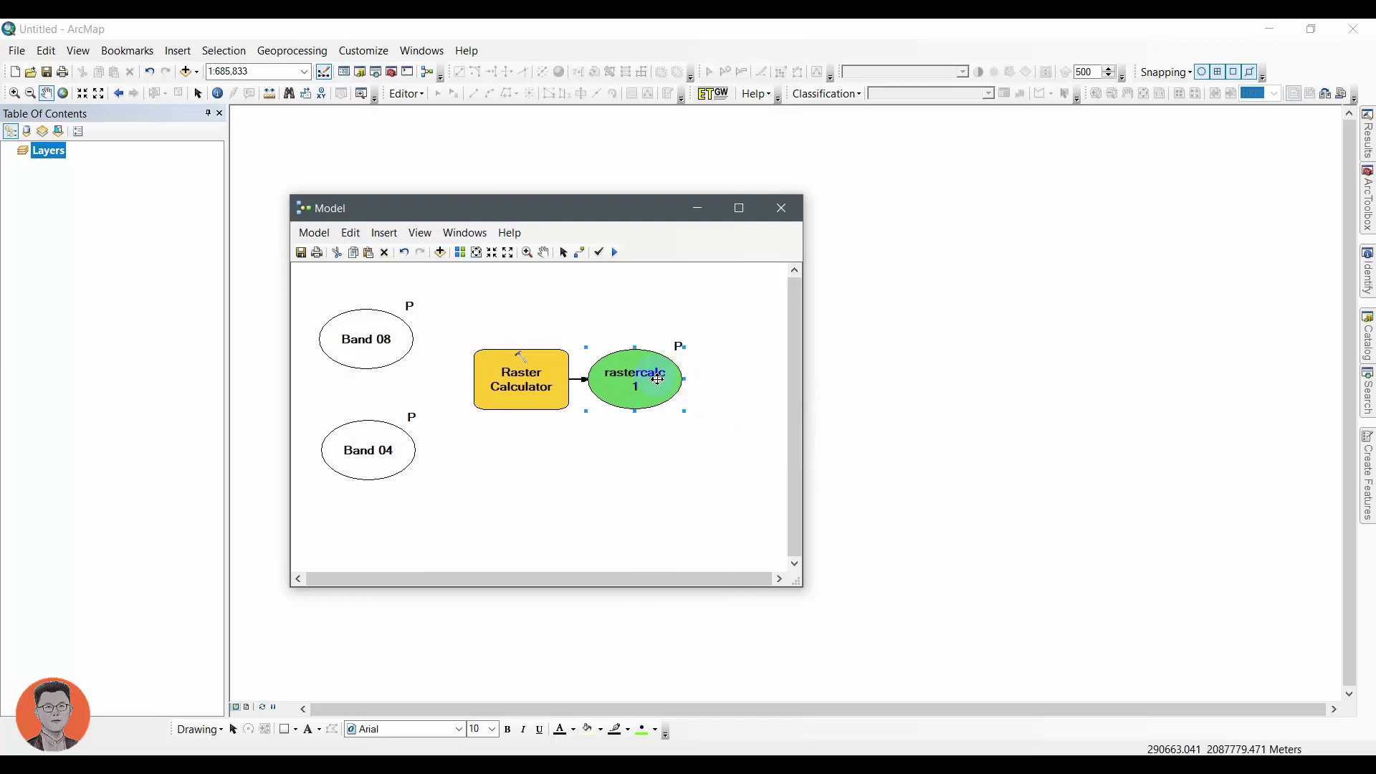
{"action": "right_click", "coordinate": [658, 378]}
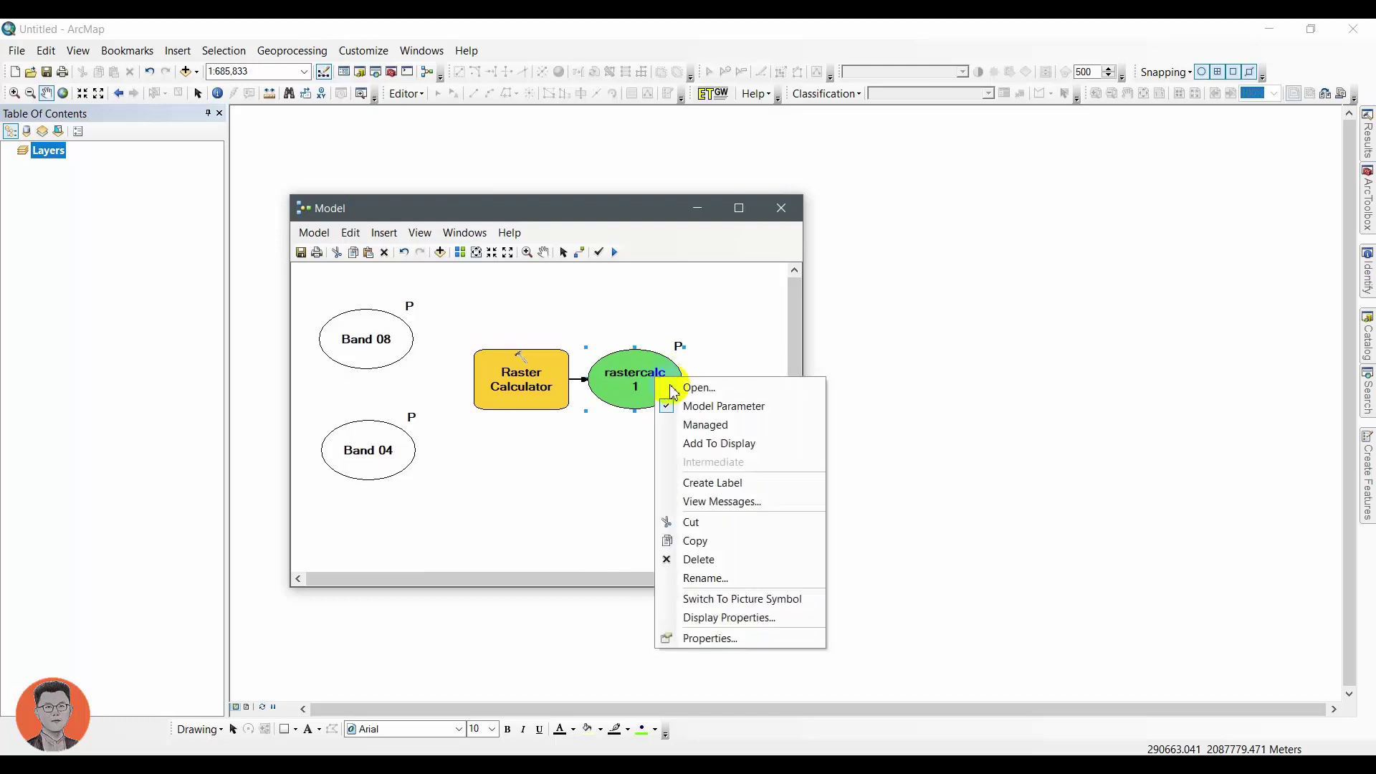
{"action": "left_click", "coordinate": [719, 579]}
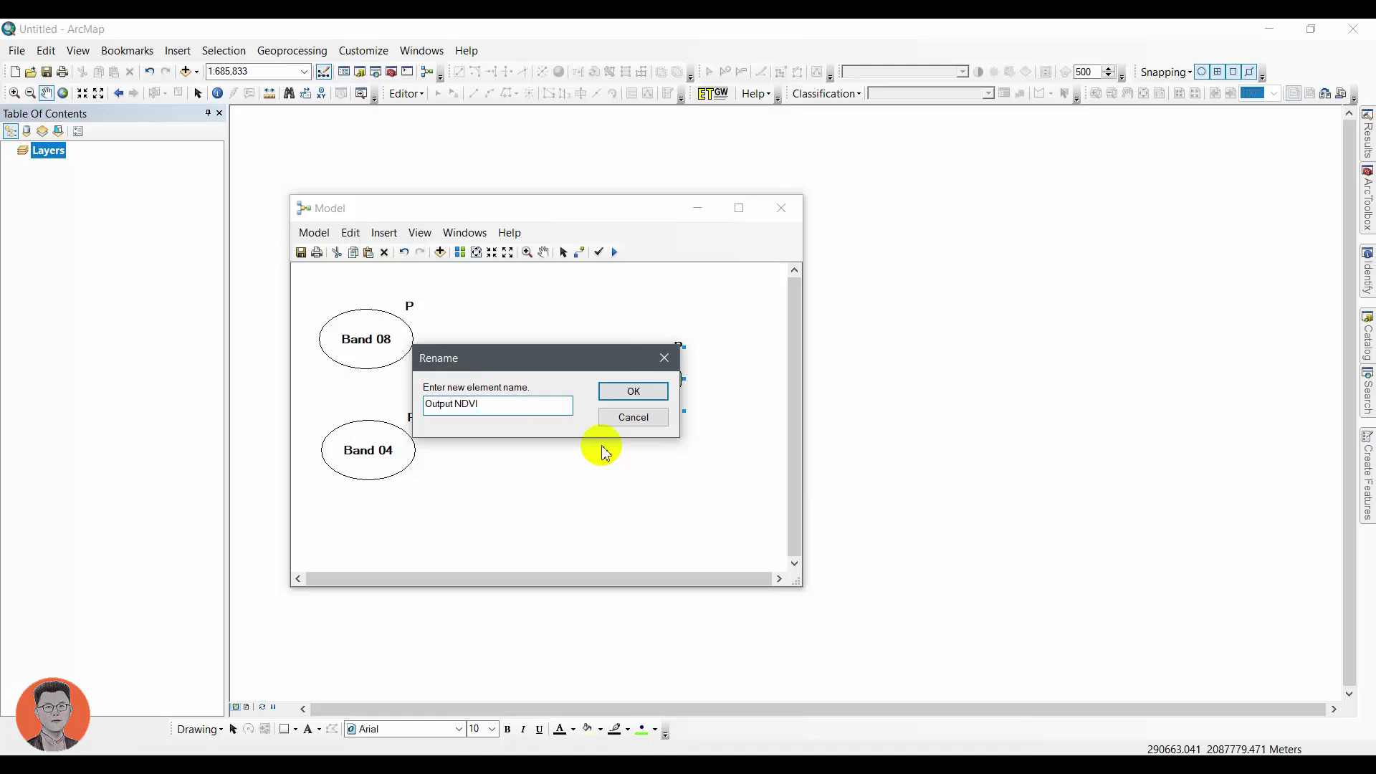
{"action": "key", "text": "Return"}
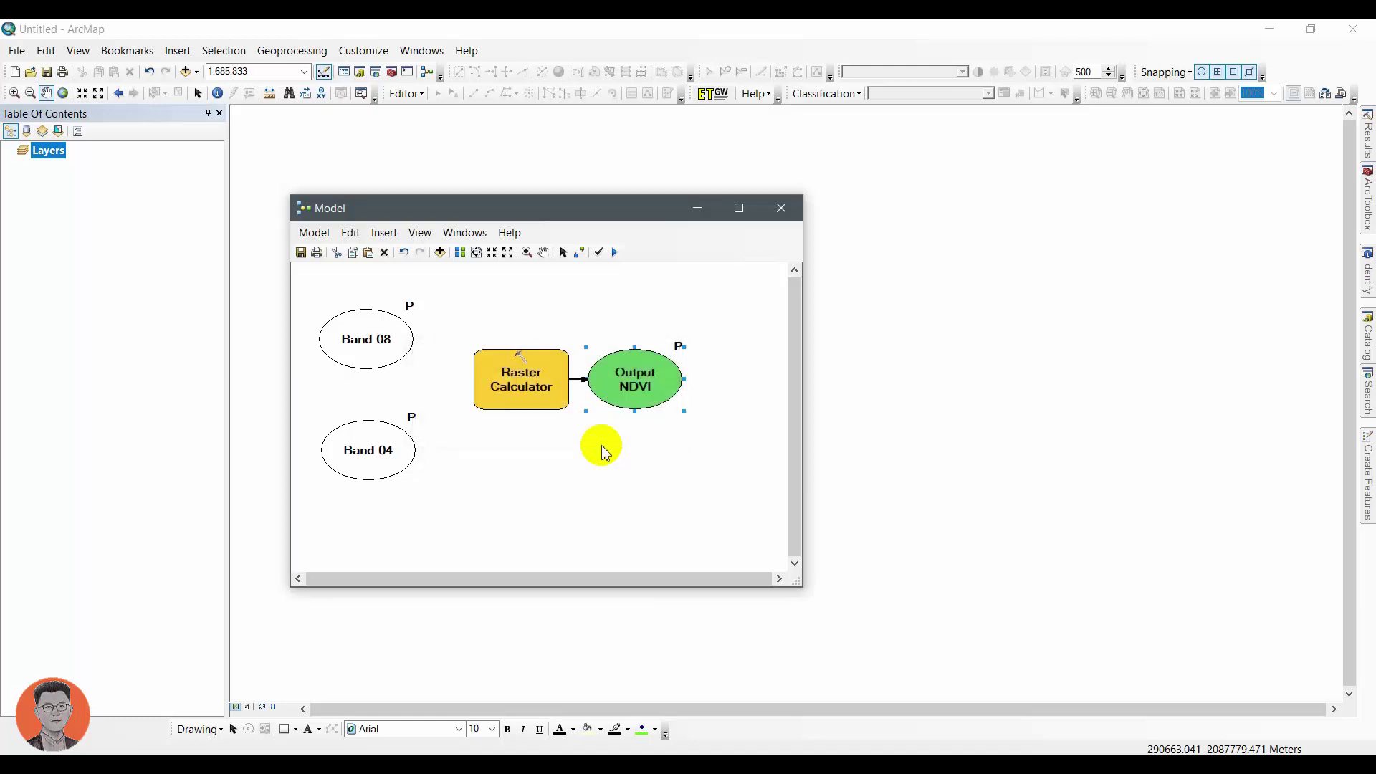
{"action": "right_click", "coordinate": [653, 403]}
{"action": "left_click", "coordinate": [709, 468]}
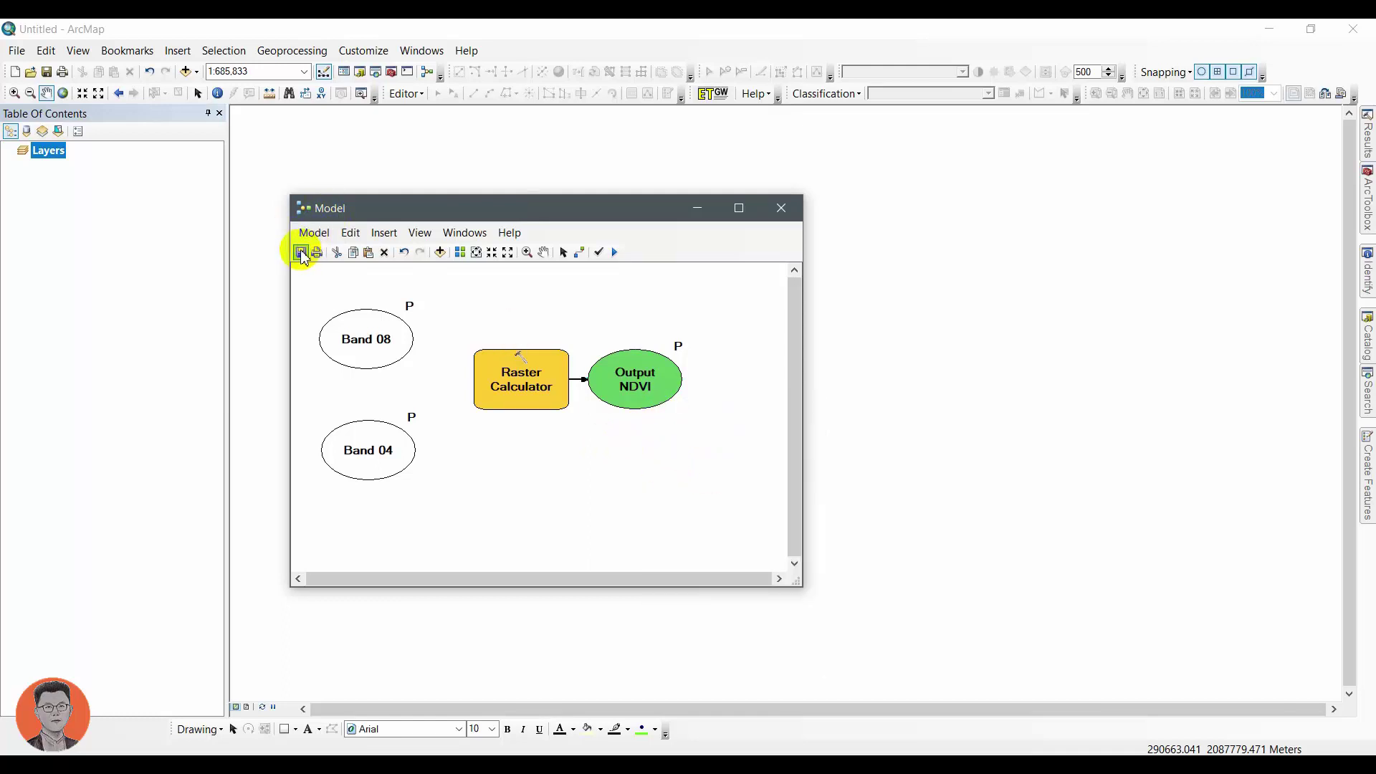
Save and close the model, and open it as a tool from Toolbox.tbx in the Model_builder folder.
{"action": "left_click", "coordinate": [782, 208]}
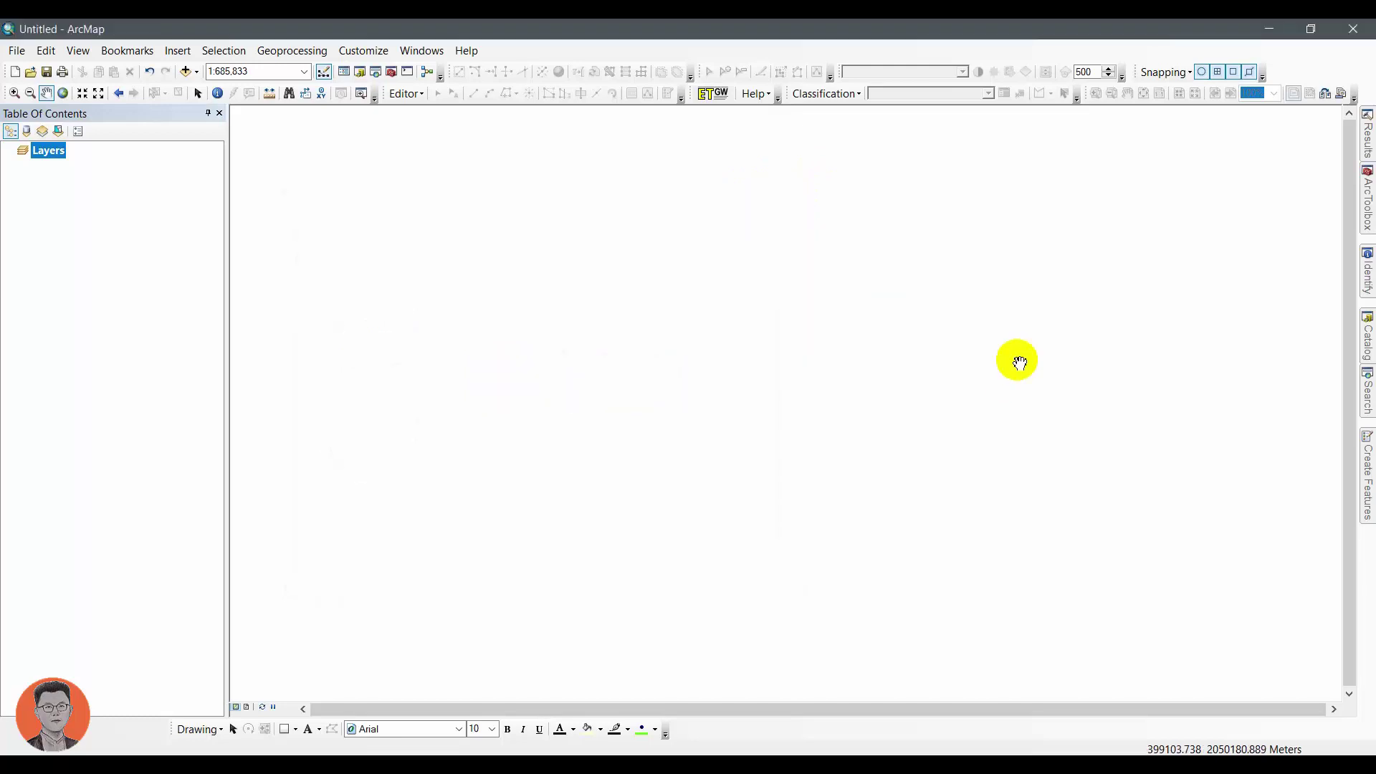
{"action": "left_click", "coordinate": [1367, 335]}
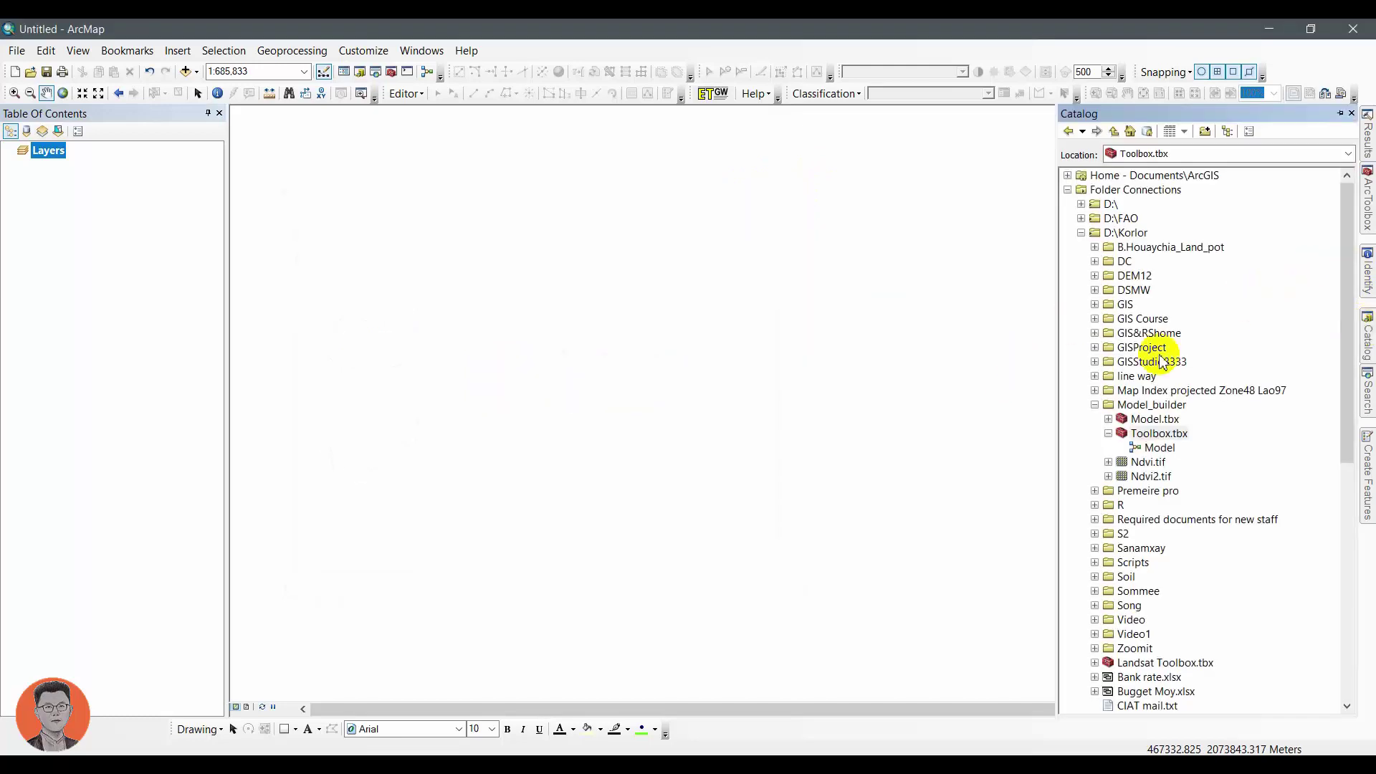
{"action": "double_click", "coordinate": [1157, 448]}
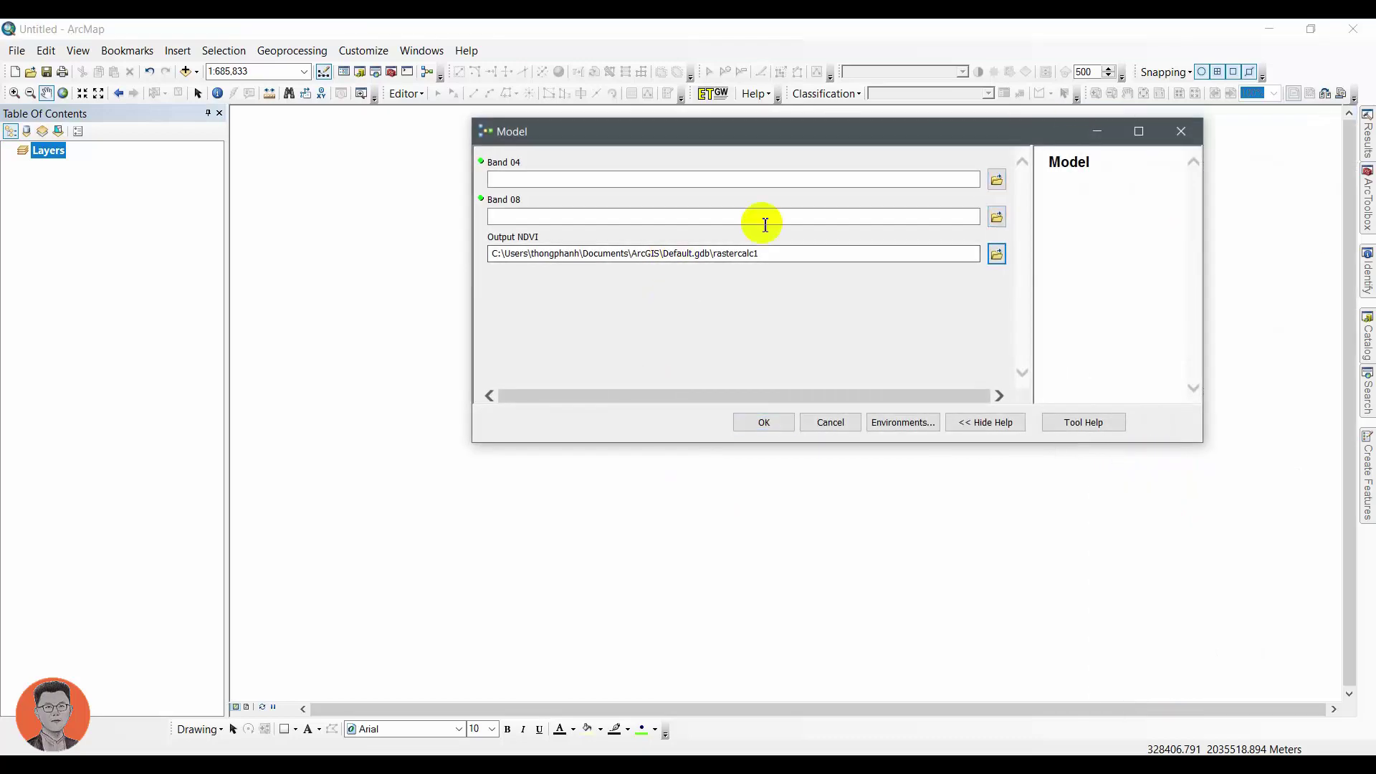
{"action": "left_click_drag", "start_coordinate": [797, 139], "coordinate": [632, 196]}
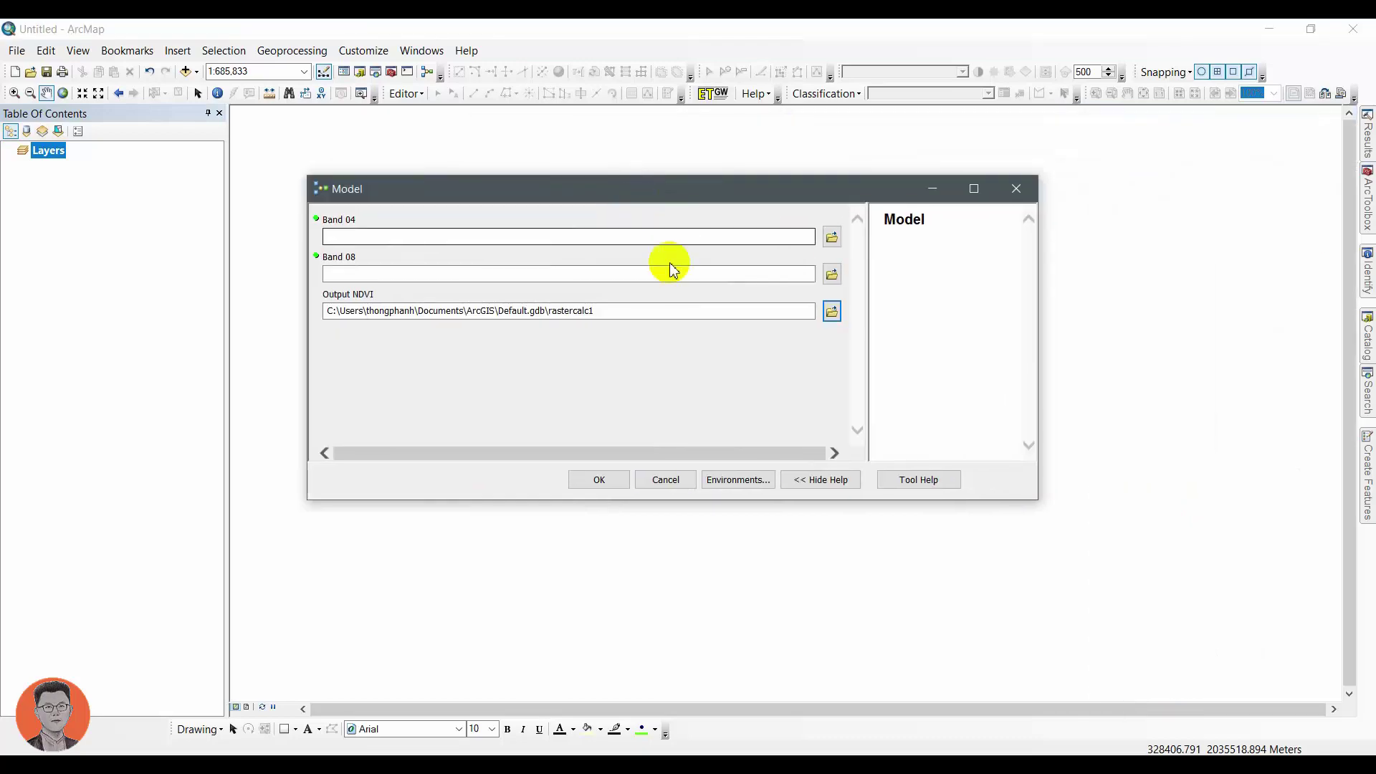
Set Band 04 to T48QUF_20210207T032919_B04.jp2 and Band 08 to T48QUF_20210207T032919_B08.jp2 from the IMG_DATA folder.
{"action": "left_click", "coordinate": [831, 236]}
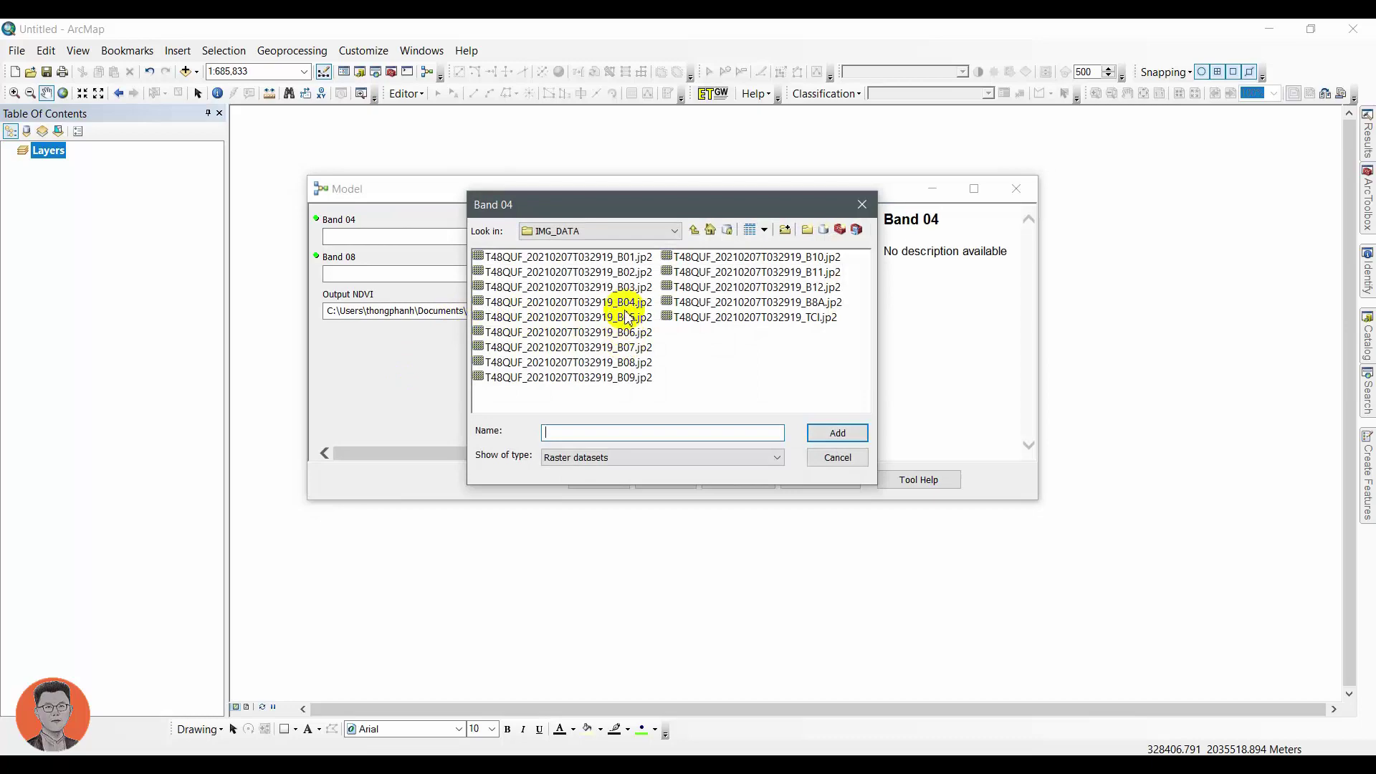
{"action": "left_click", "coordinate": [624, 302]}
{"action": "left_click", "coordinate": [831, 433]}
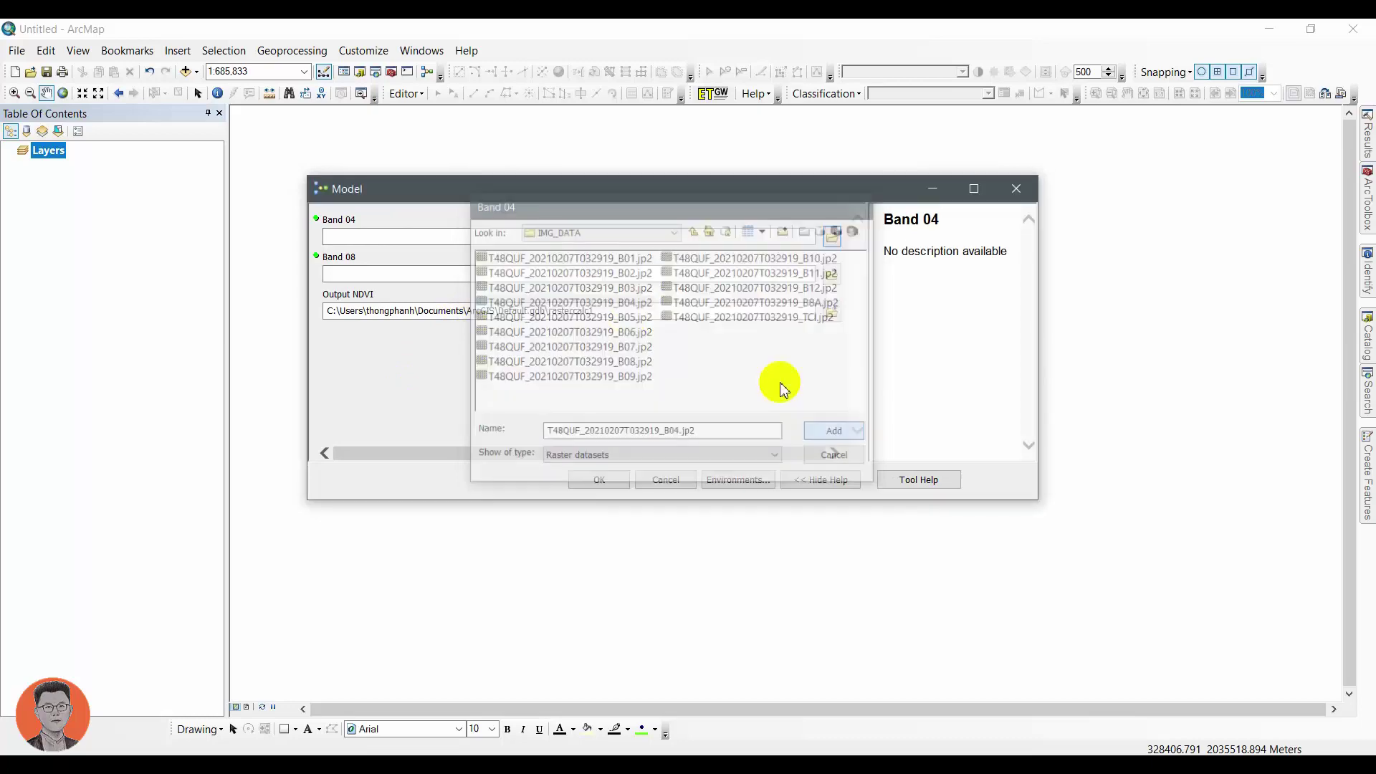
{"action": "left_click", "coordinate": [831, 274]}
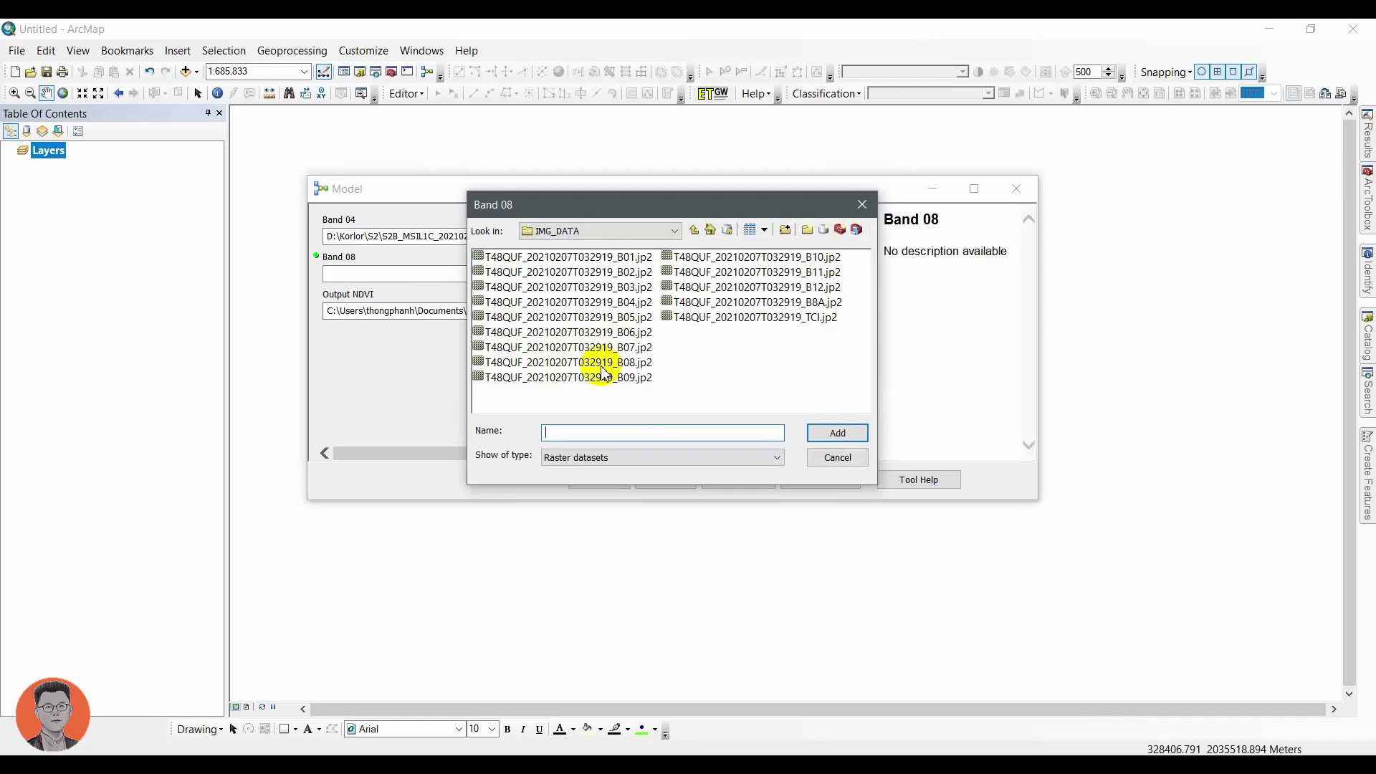
{"action": "left_click", "coordinate": [602, 363]}
{"action": "left_click", "coordinate": [835, 433]}
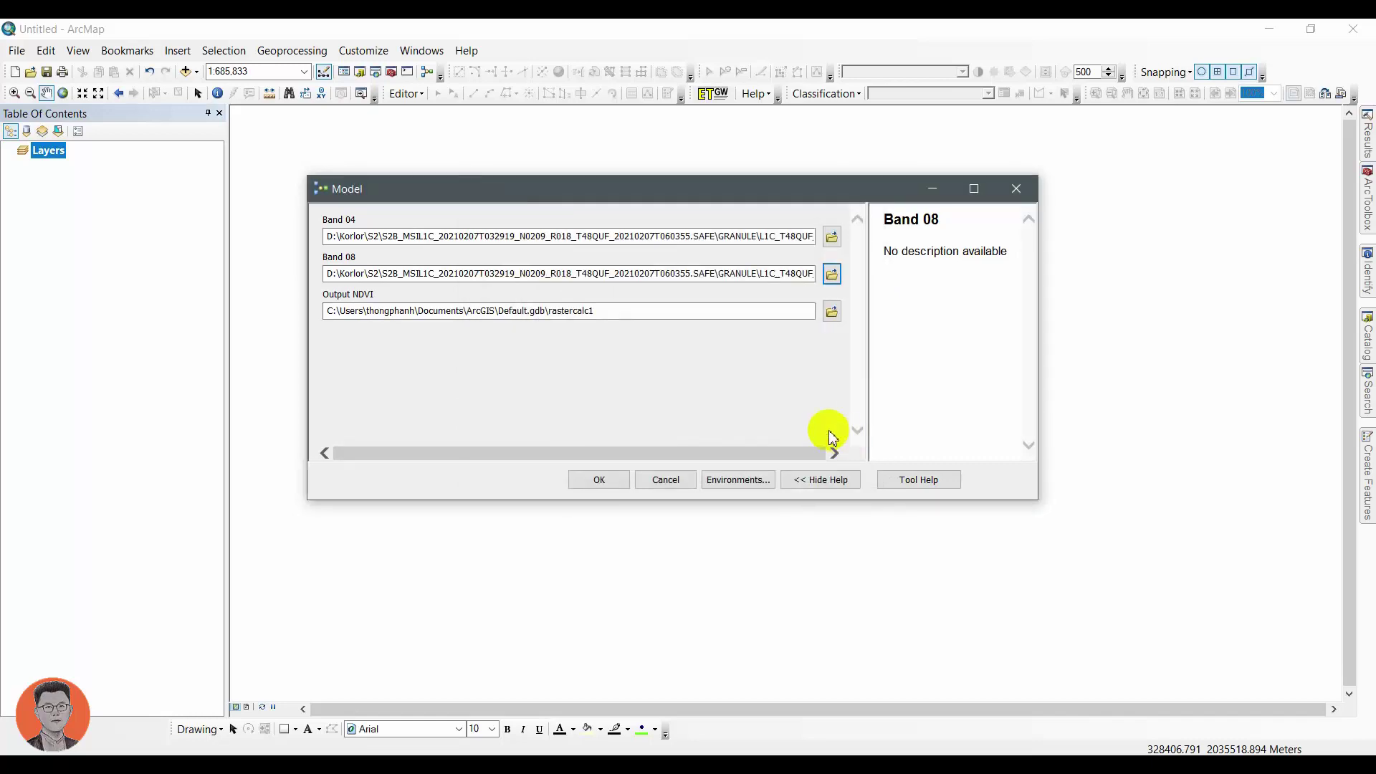
Set the NDVI output to Ndvi3.tif in the Model_builder folder, run the model and close its progress report.
{"action": "left_click", "coordinate": [832, 311]}
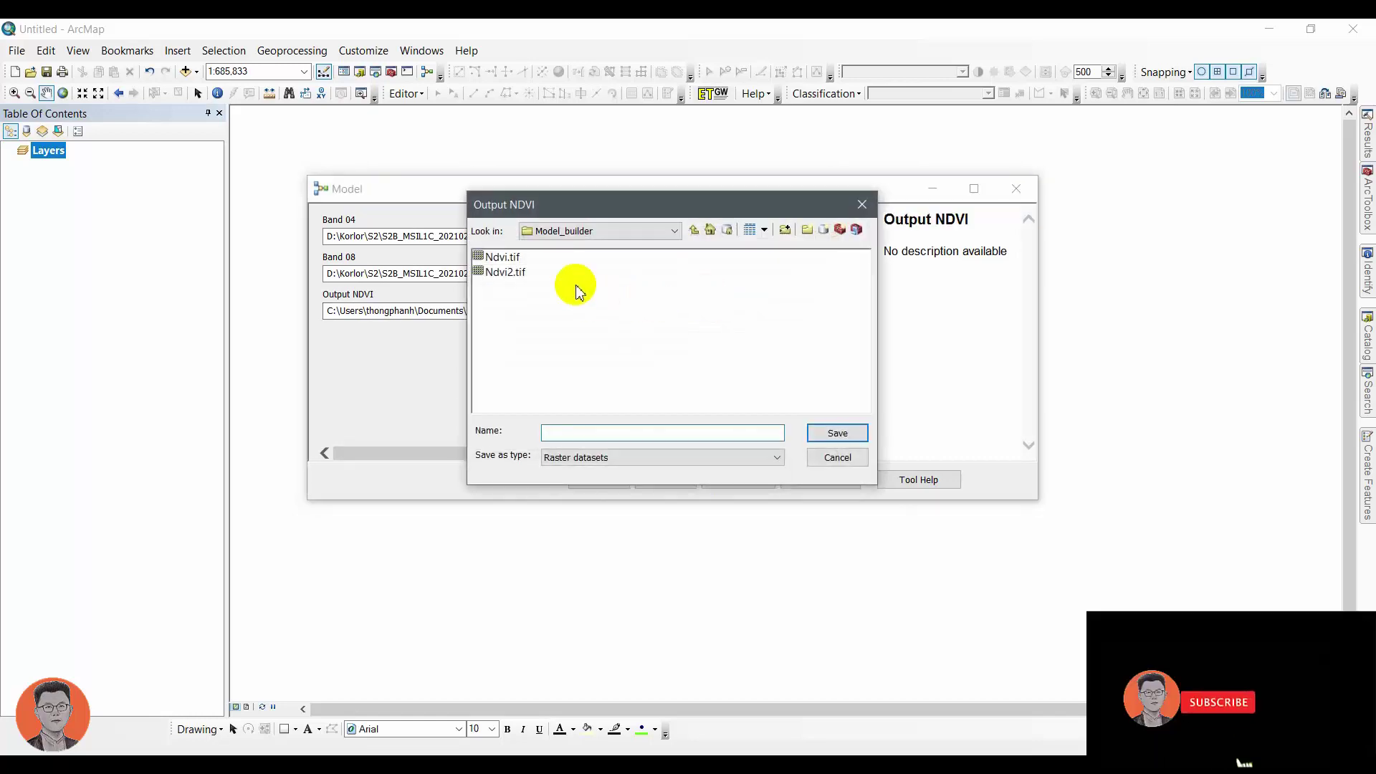
{"action": "left_click", "coordinate": [499, 257]}
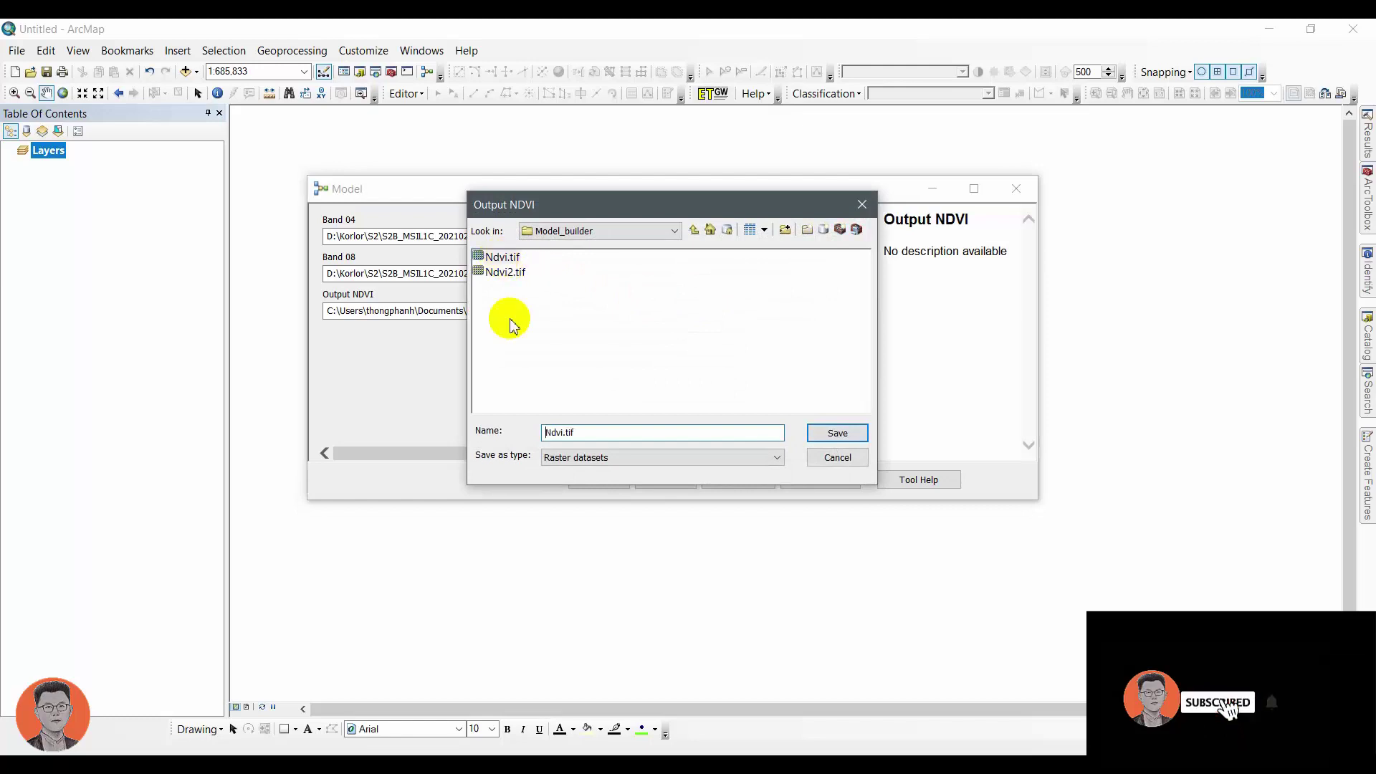
{"action": "left_click", "coordinate": [562, 434]}
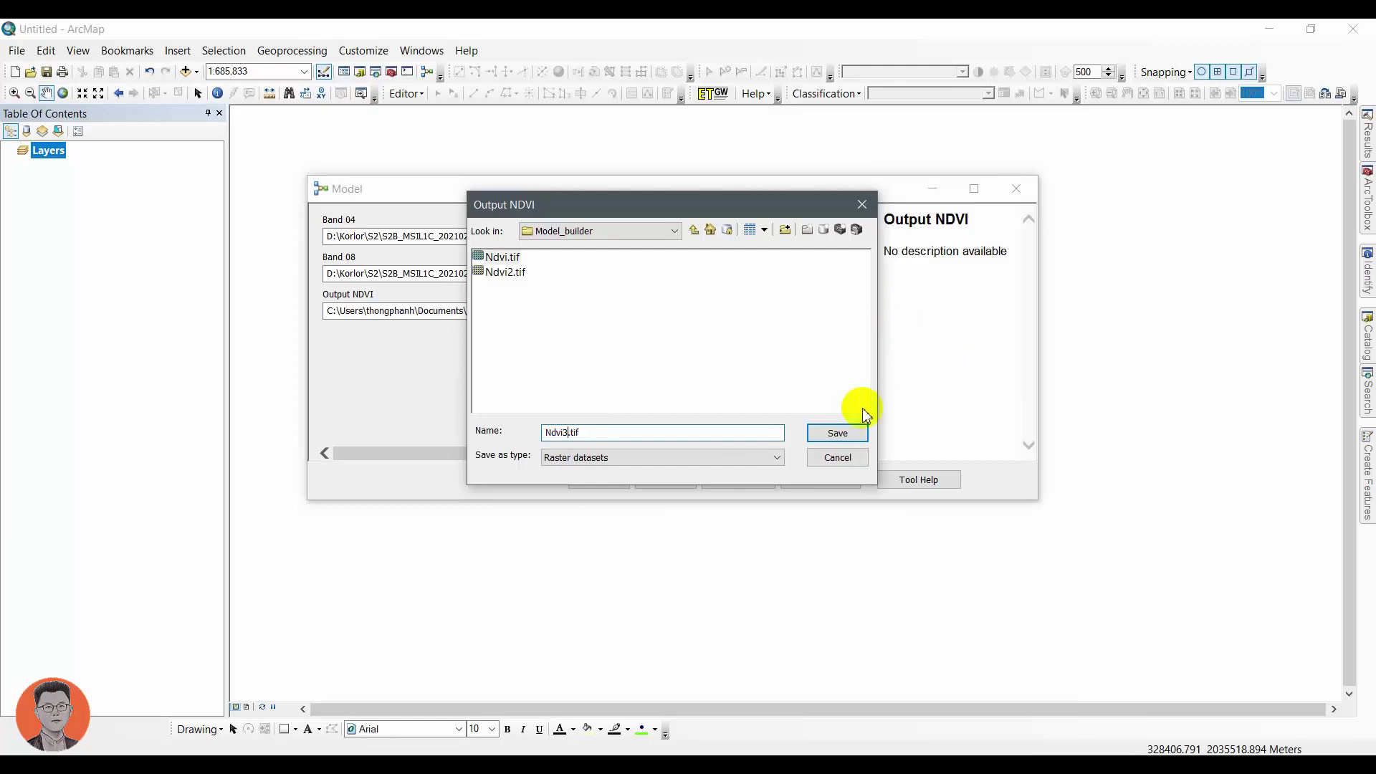
{"action": "left_click", "coordinate": [833, 433]}
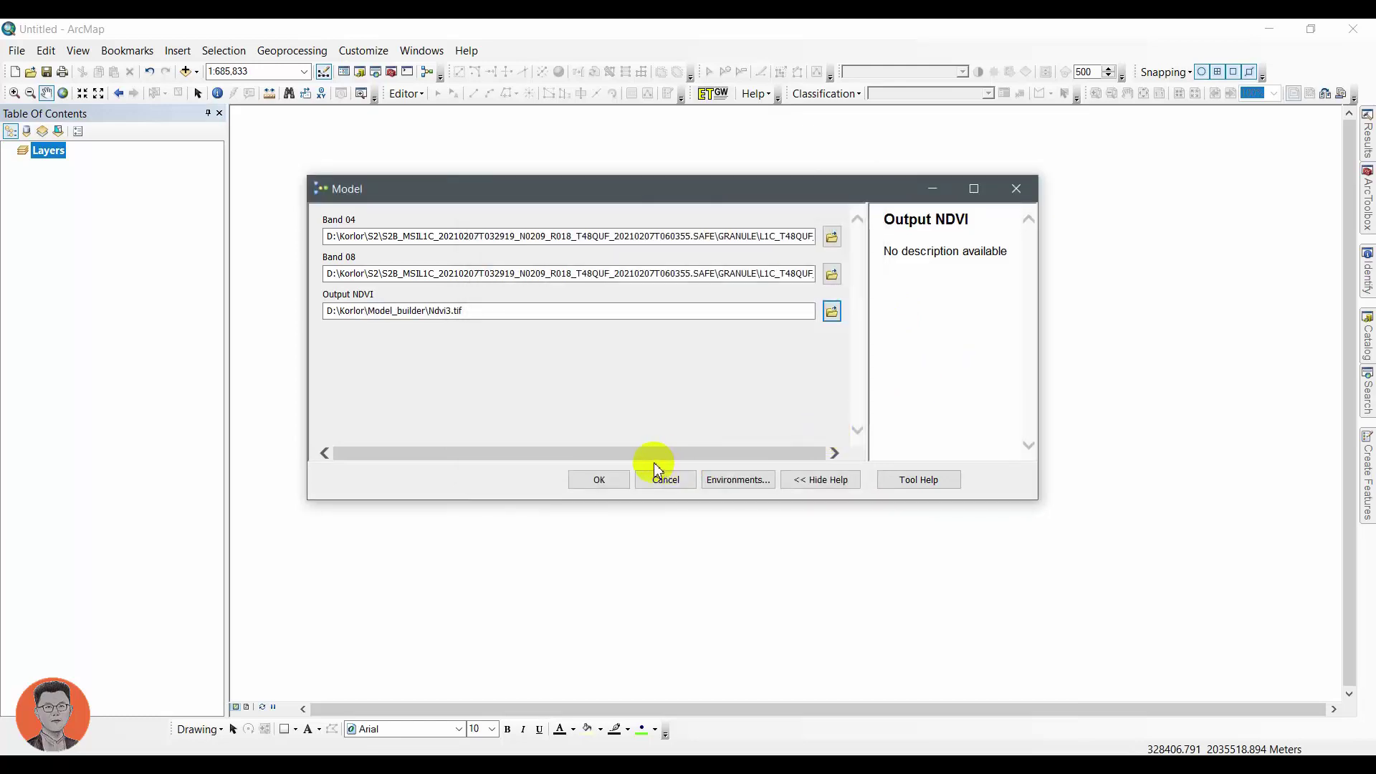
{"action": "left_click", "coordinate": [618, 477]}
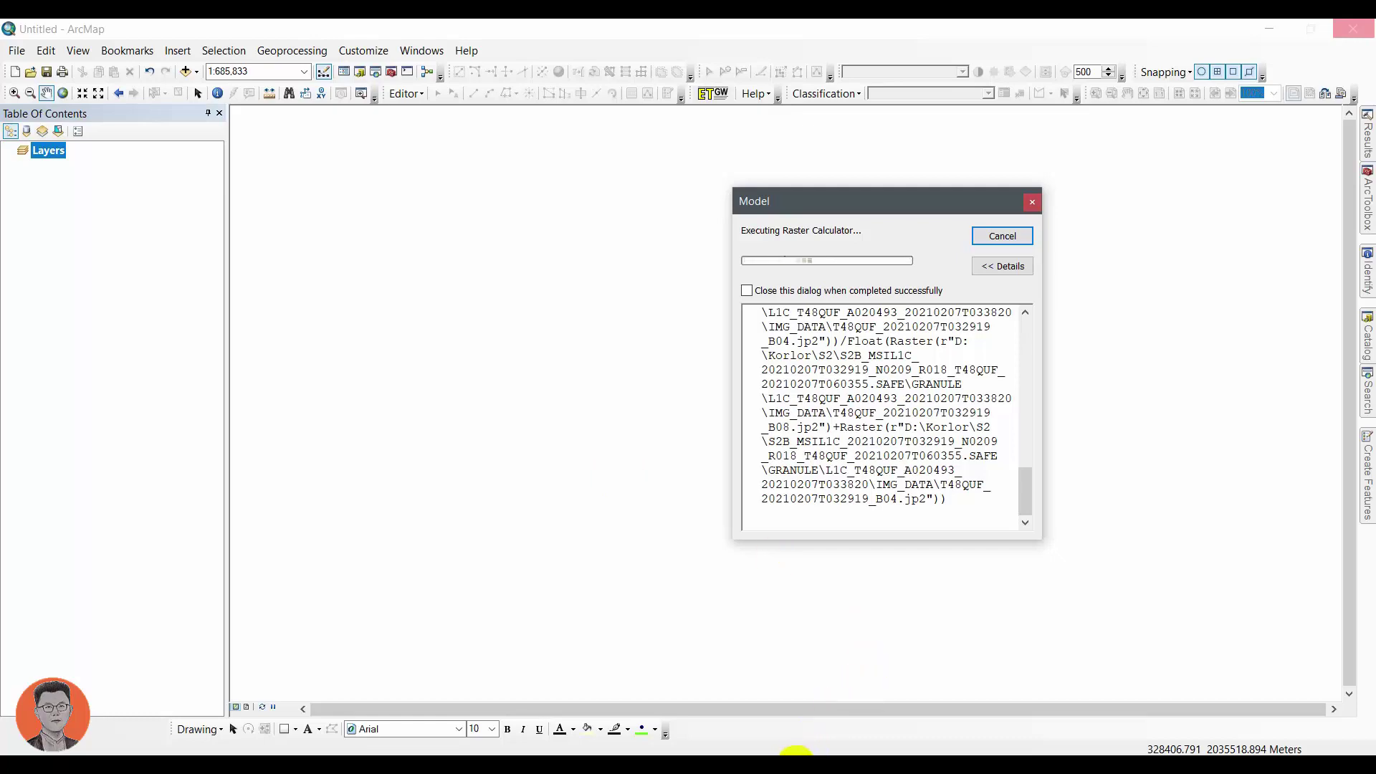
{"action": "left_click", "coordinate": [914, 213]}
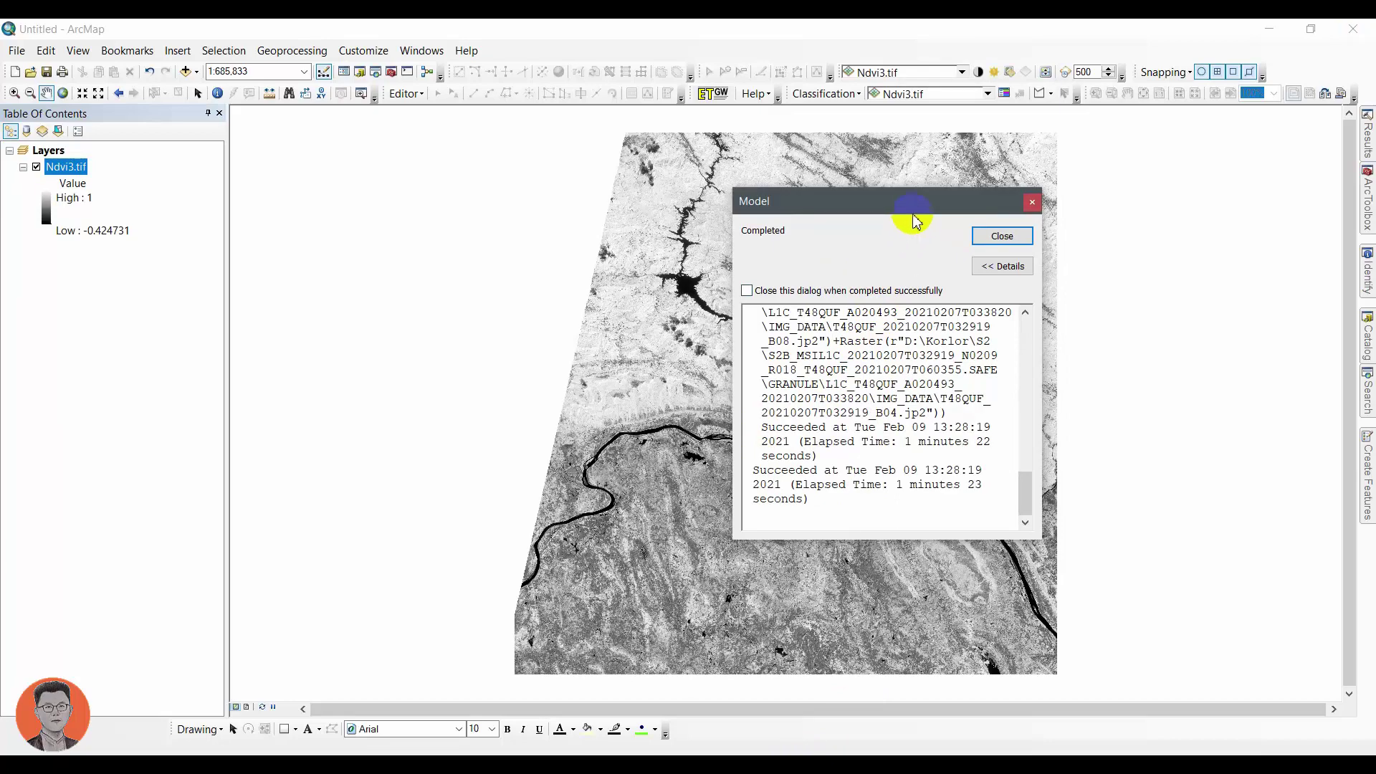
{"action": "left_click_drag", "start_coordinate": [914, 213], "coordinate": [738, 283]}
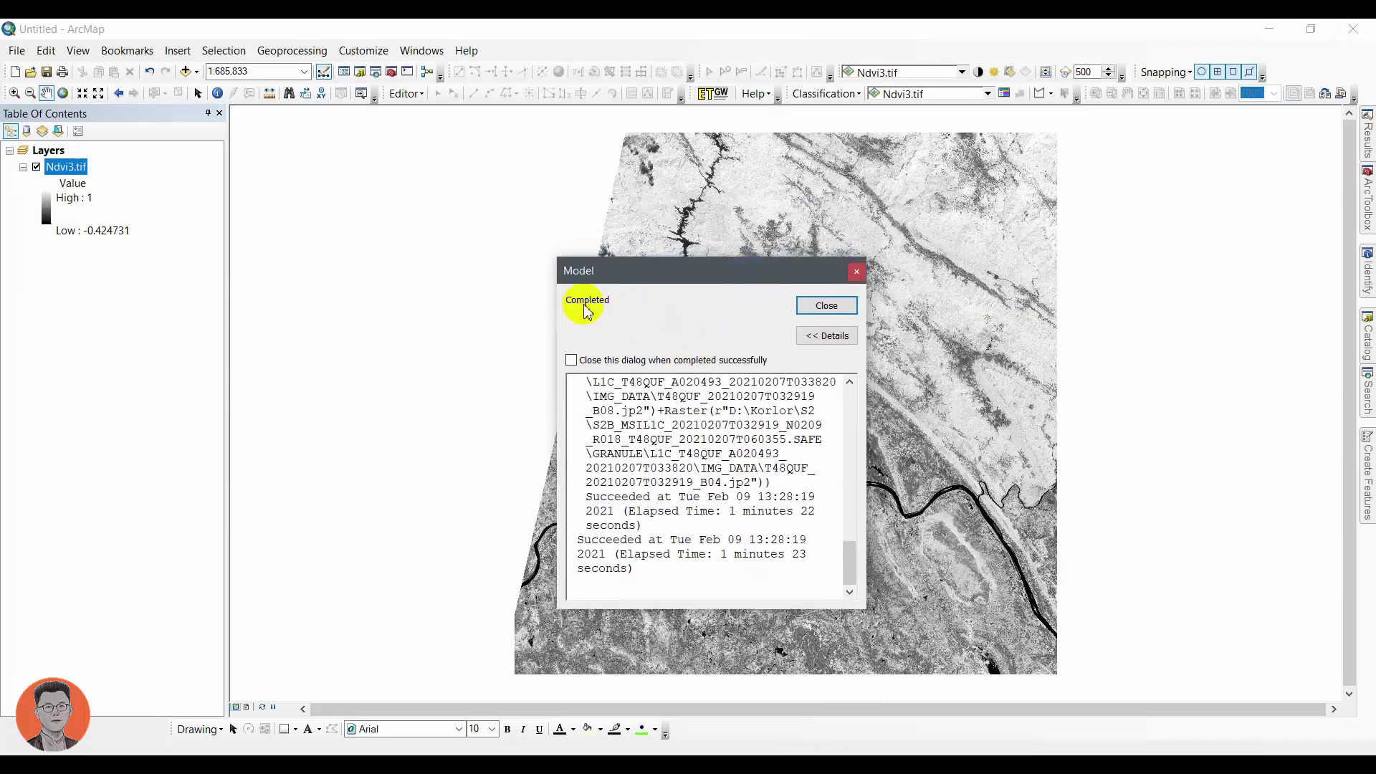
{"action": "left_click", "coordinate": [826, 307]}
Examine the Ndvi3.tif raster closely around the large reservoir and the river flowing out of it.
{"action": "scroll", "coordinate": [759, 267], "scroll_direction": "up", "scroll_amount": 3}
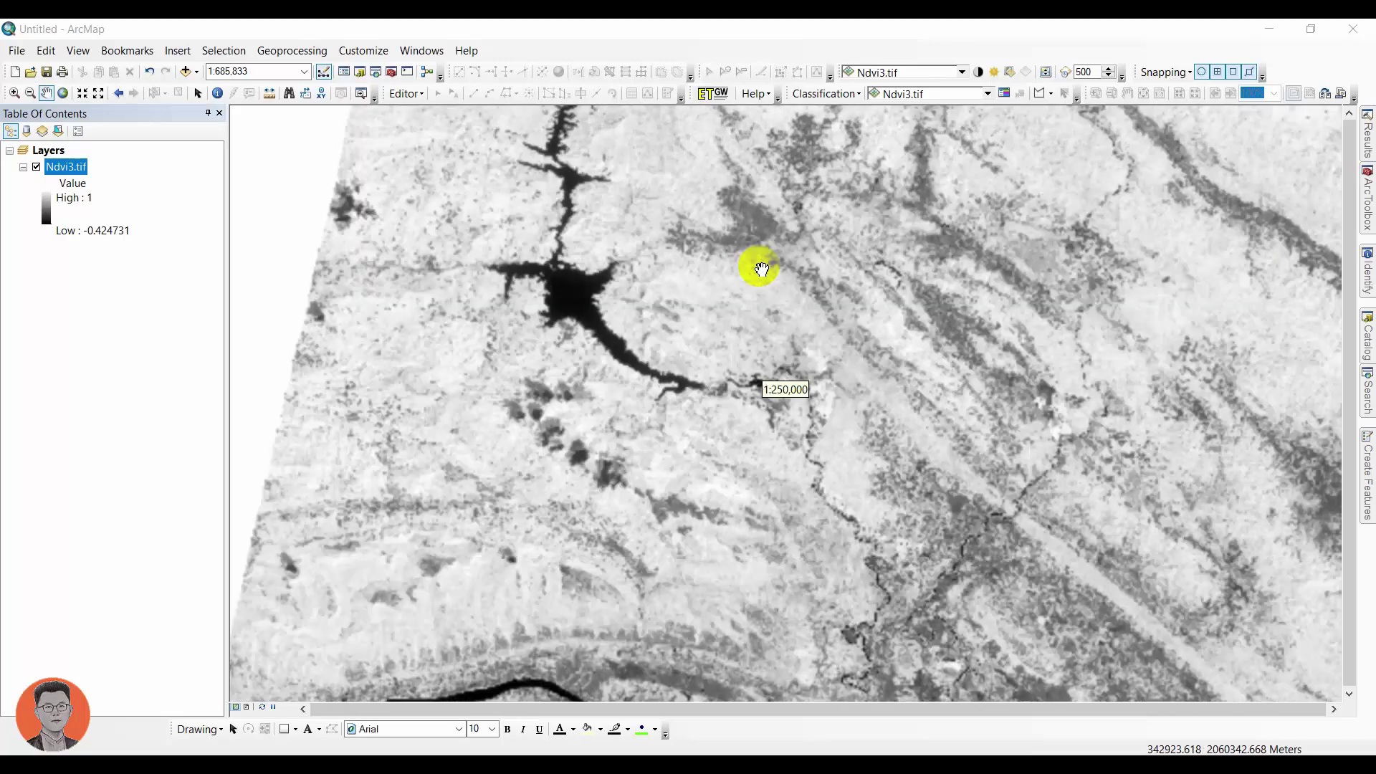
{"action": "scroll", "coordinate": [825, 245], "scroll_direction": "up", "scroll_amount": 2}
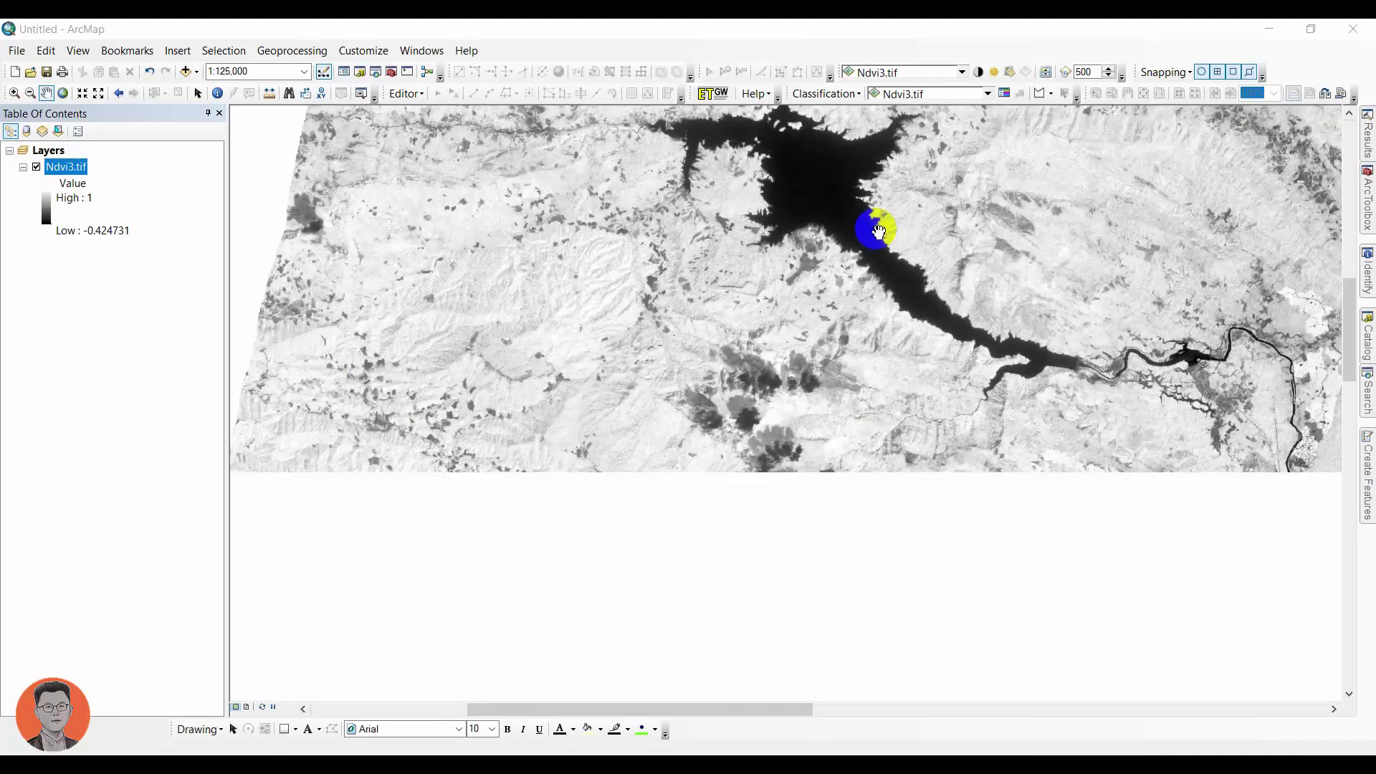
{"action": "left_click_drag", "start_coordinate": [744, 303], "coordinate": [551, 421]}
{"action": "left_click_drag", "start_coordinate": [784, 294], "coordinate": [699, 379]}
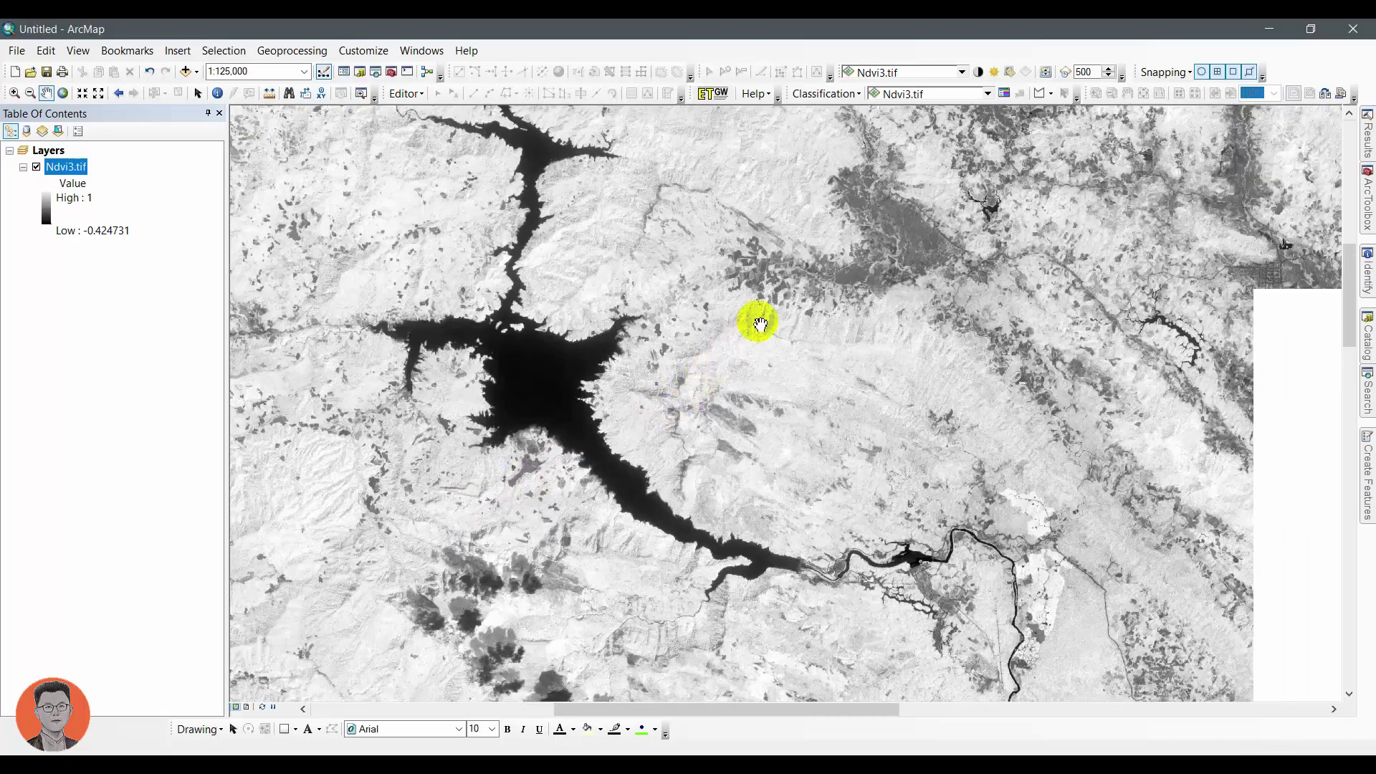
{"action": "left_click_drag", "start_coordinate": [685, 456], "coordinate": [720, 329]}
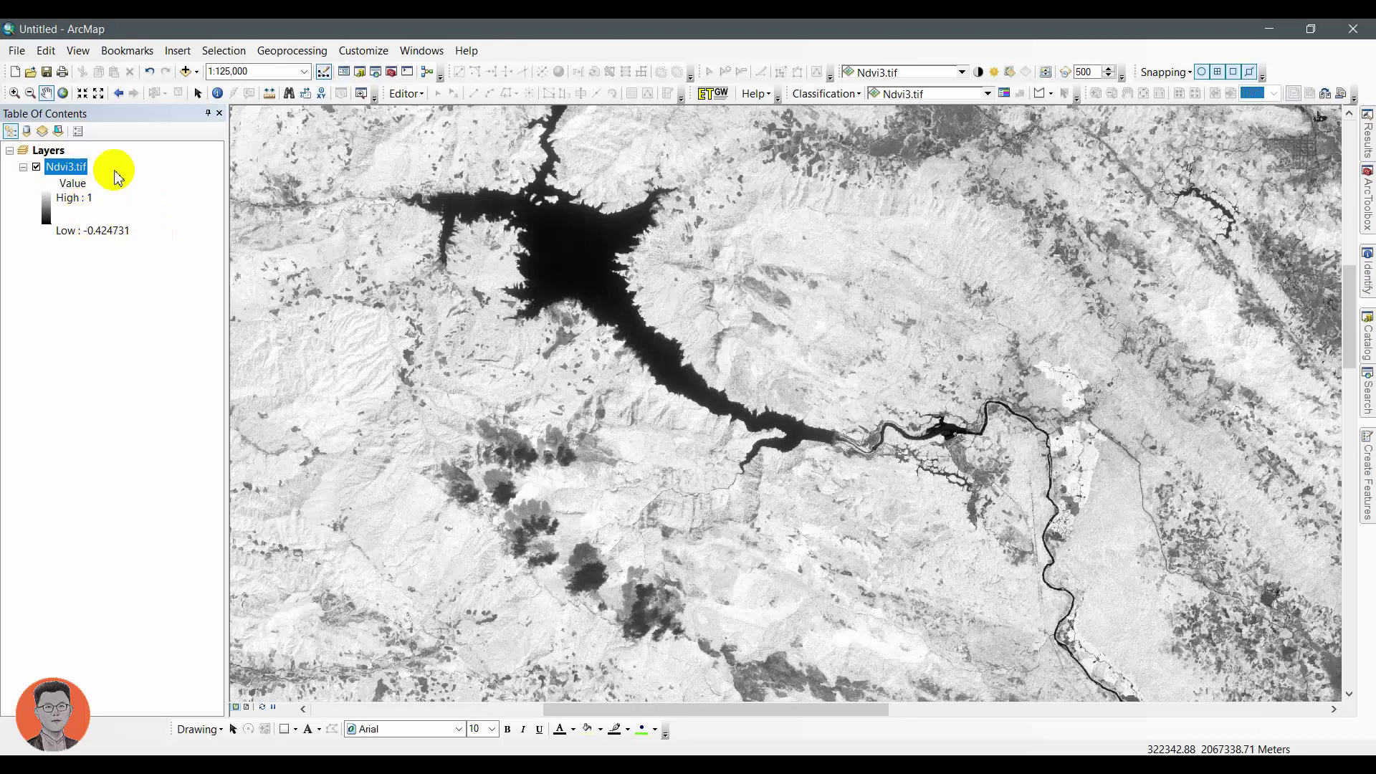
{"action": "scroll", "coordinate": [776, 297], "scroll_direction": "down", "scroll_amount": 3}
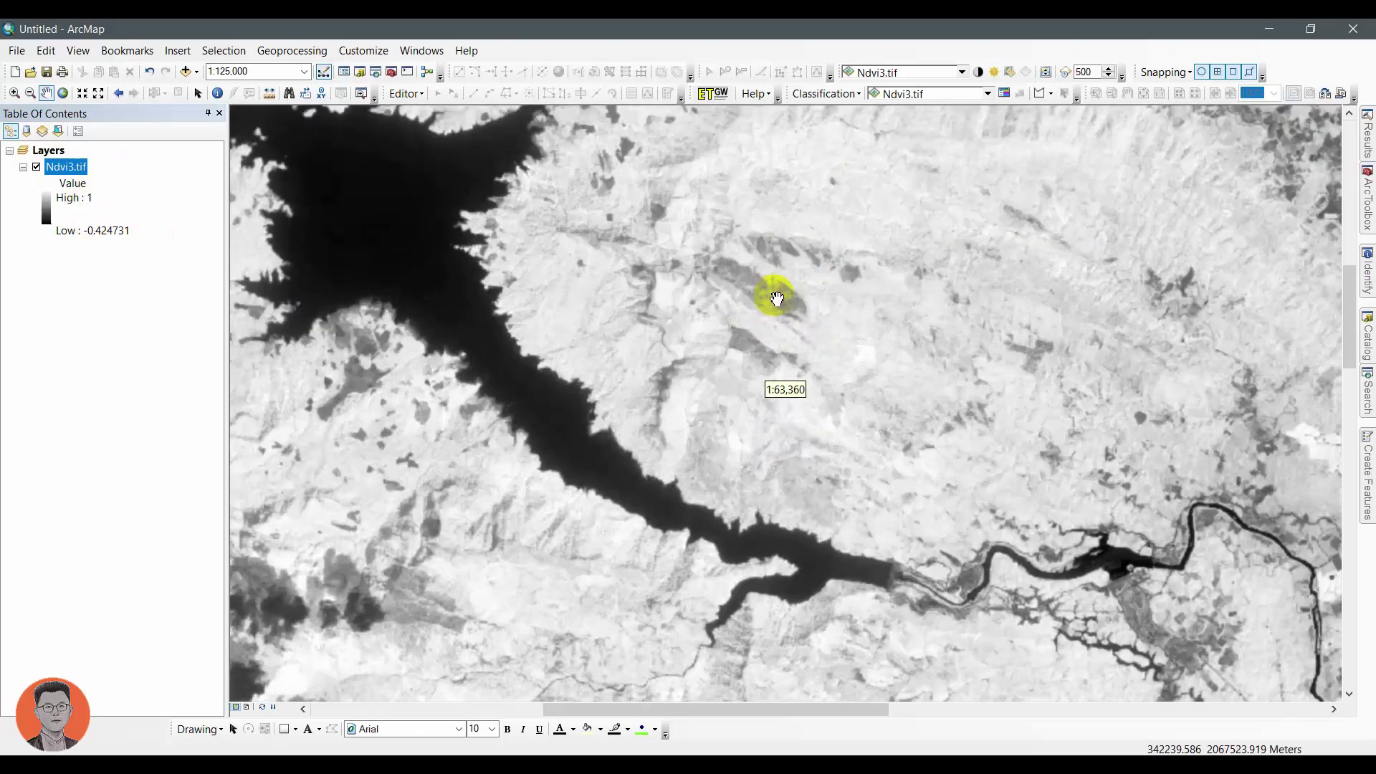
{"action": "scroll", "coordinate": [777, 298], "scroll_direction": "up", "scroll_amount": 1}
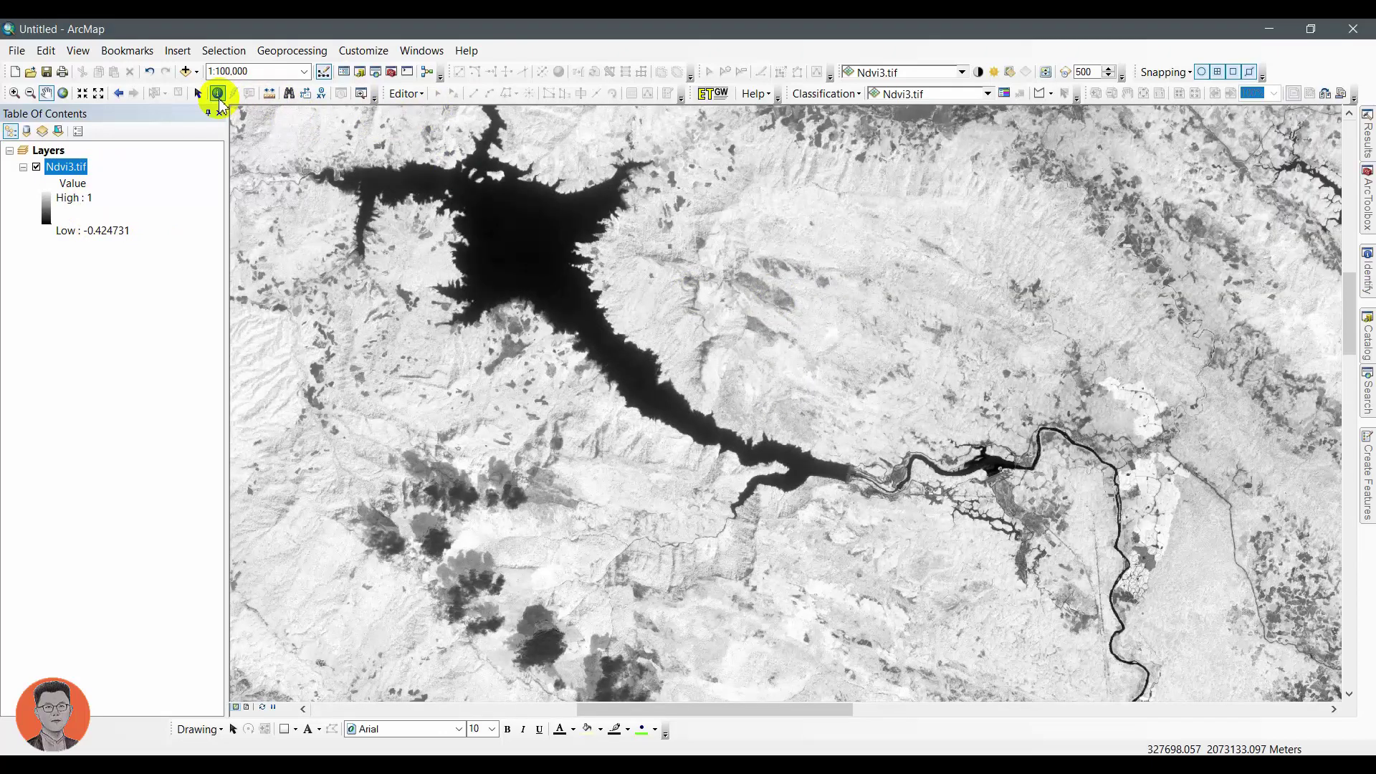
Identify the Ndvi3.tif pixel values inside the reservoir and at several points on the bright land east of it.
{"action": "left_click", "coordinate": [218, 100]}
{"action": "left_click", "coordinate": [504, 260]}
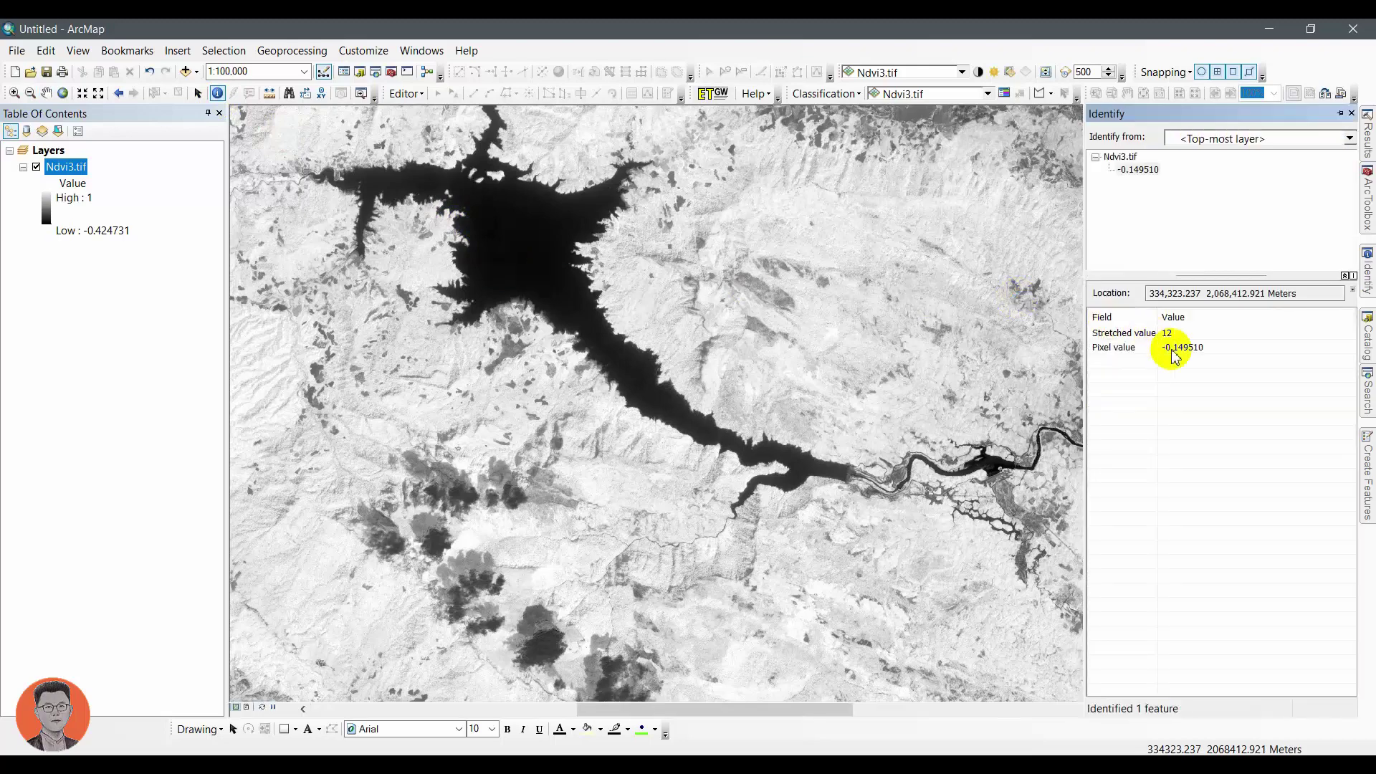
{"action": "left_click", "coordinate": [1185, 348]}
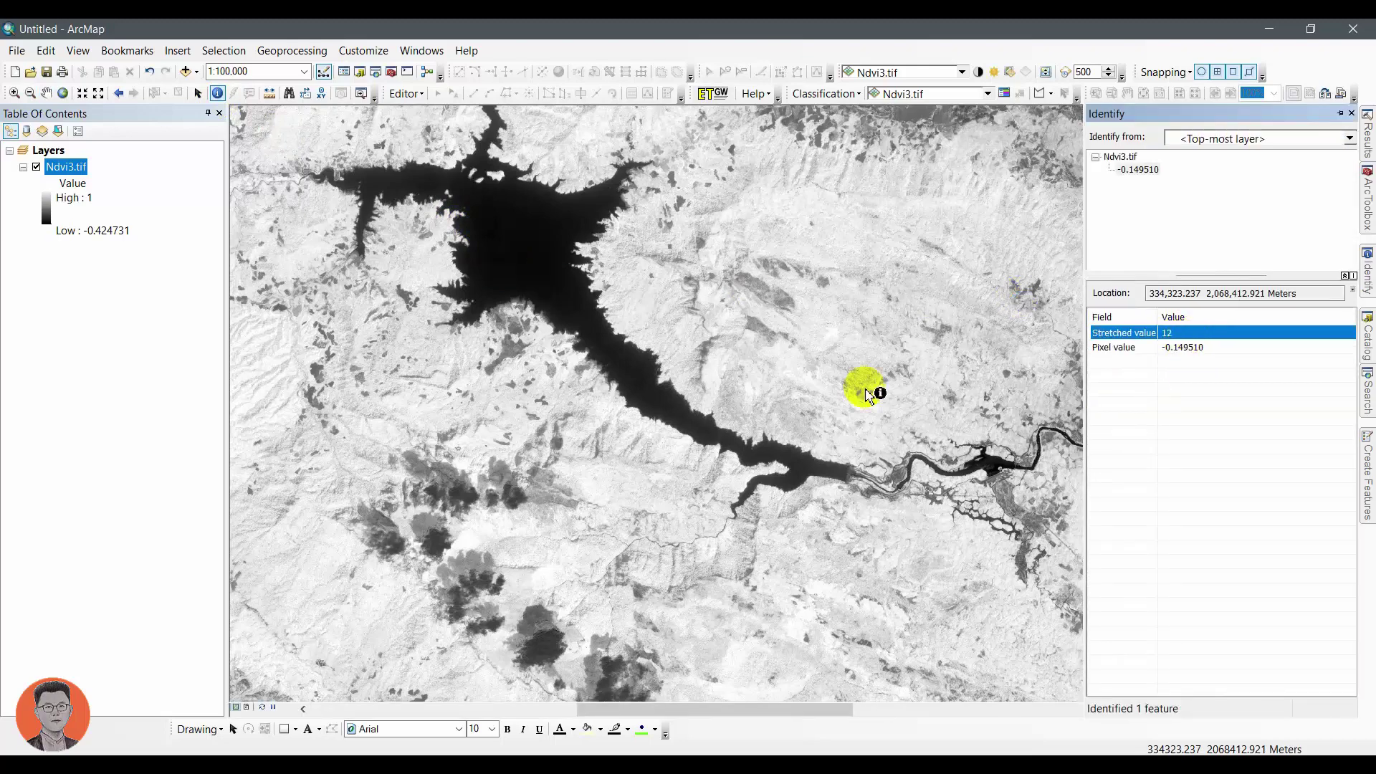
{"action": "left_click", "coordinate": [824, 333]}
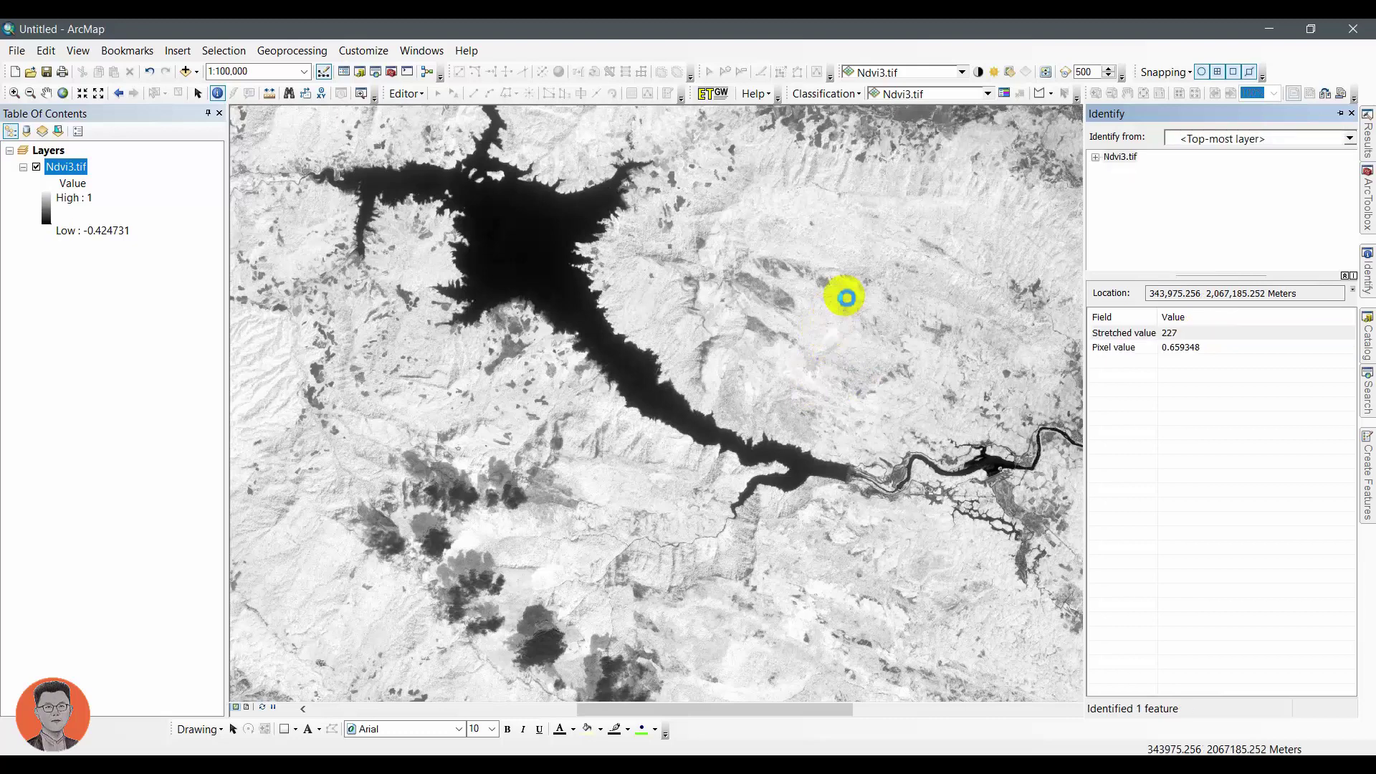
{"action": "left_click", "coordinate": [862, 266]}
{"action": "left_click", "coordinate": [884, 232]}
Identify the pixel values at the reservoir's southeastern arm, the dark patches south of the reservoir and the dark pool on the river.
{"action": "left_click", "coordinate": [792, 467]}
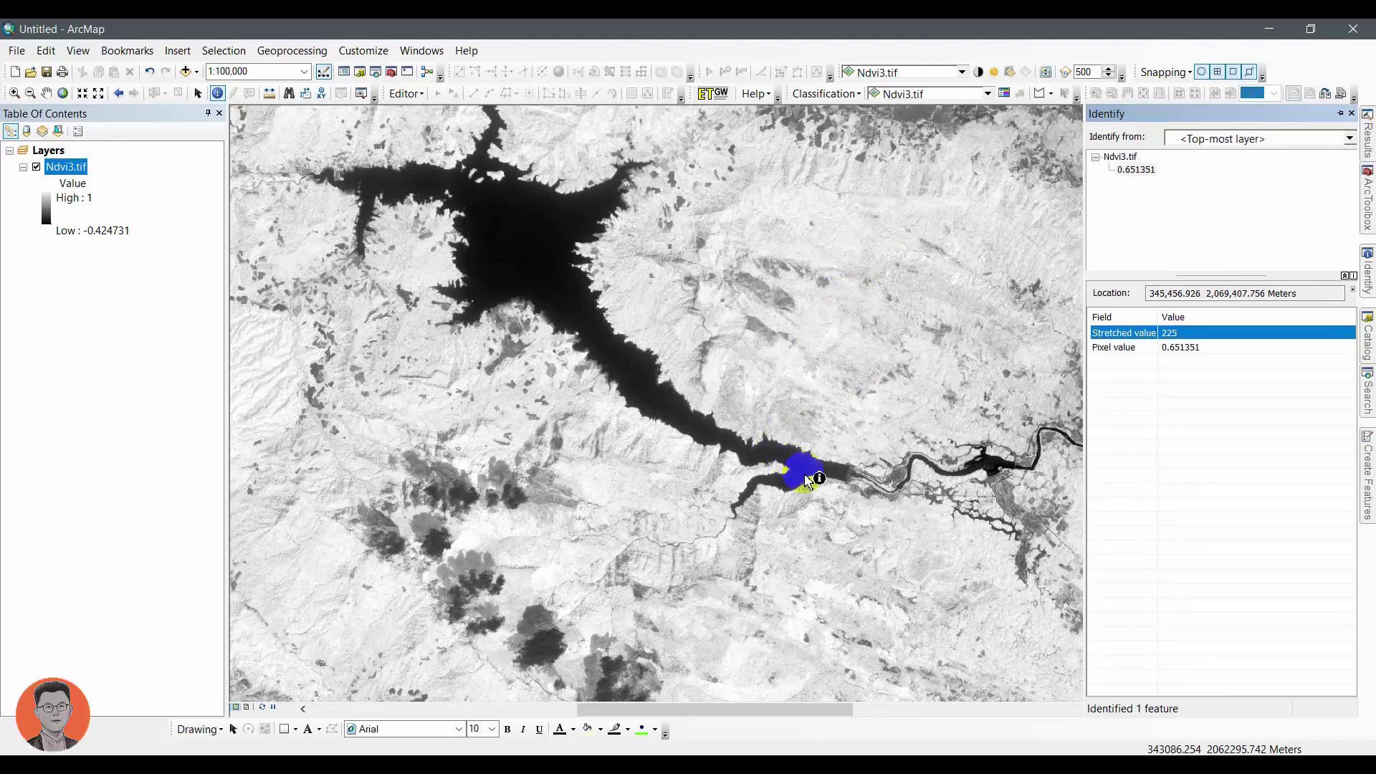
{"action": "left_click", "coordinate": [539, 654]}
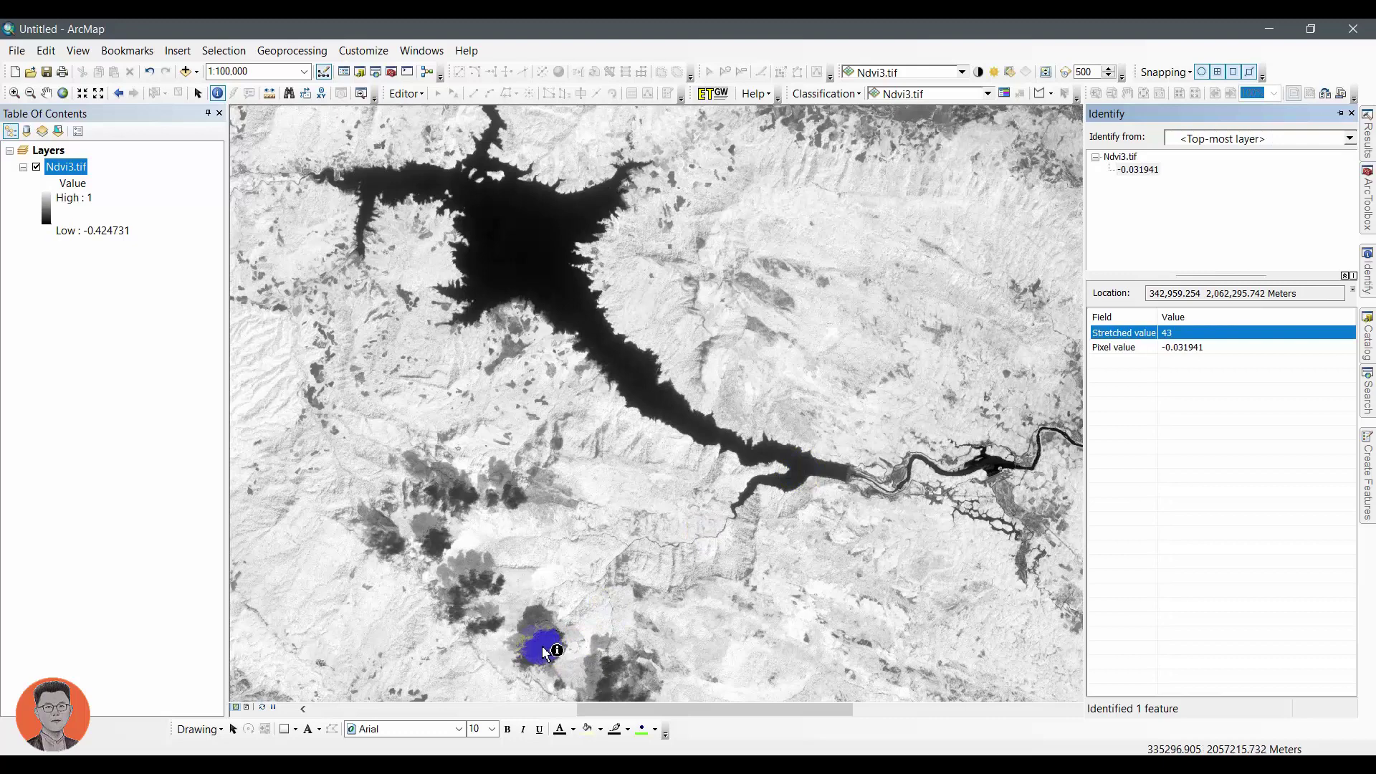
{"action": "left_click", "coordinate": [544, 648]}
{"action": "left_click", "coordinate": [542, 648]}
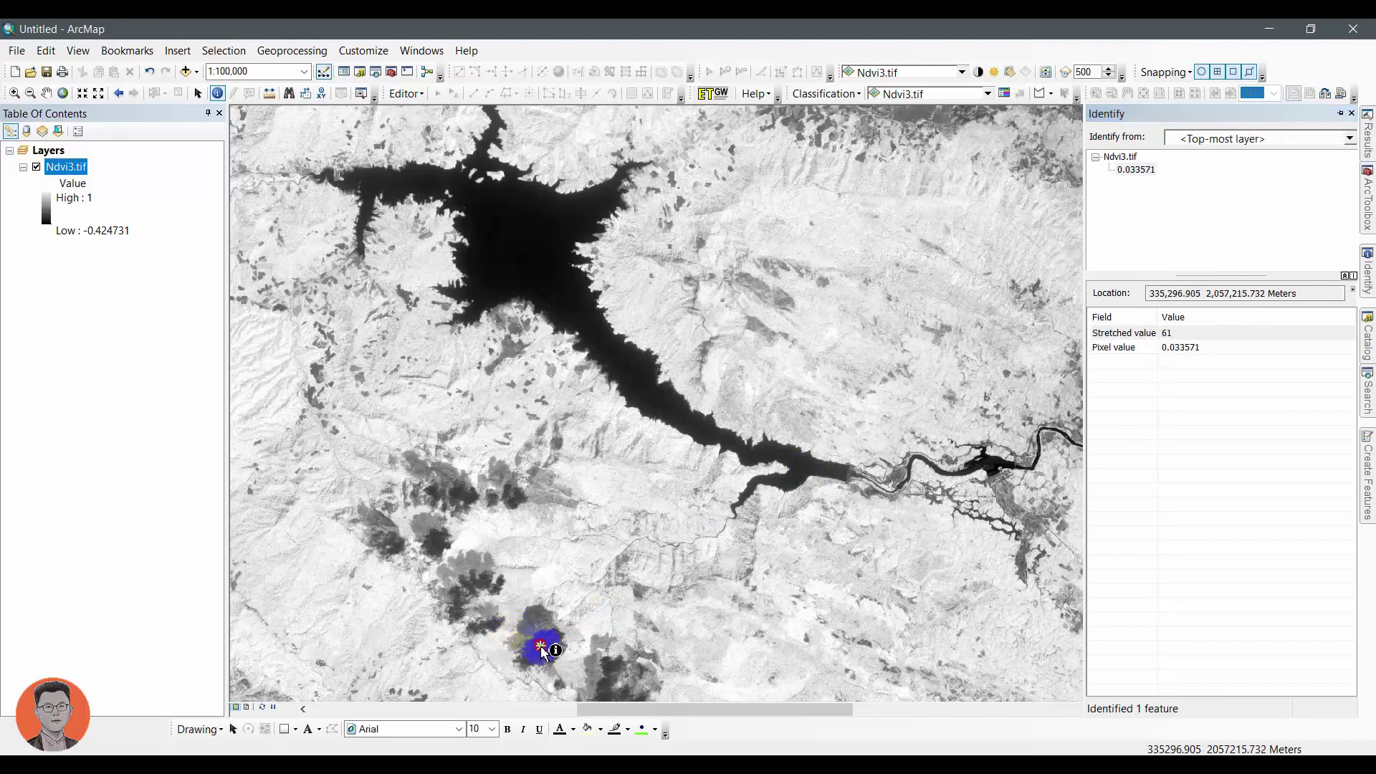
{"action": "left_click", "coordinate": [462, 489]}
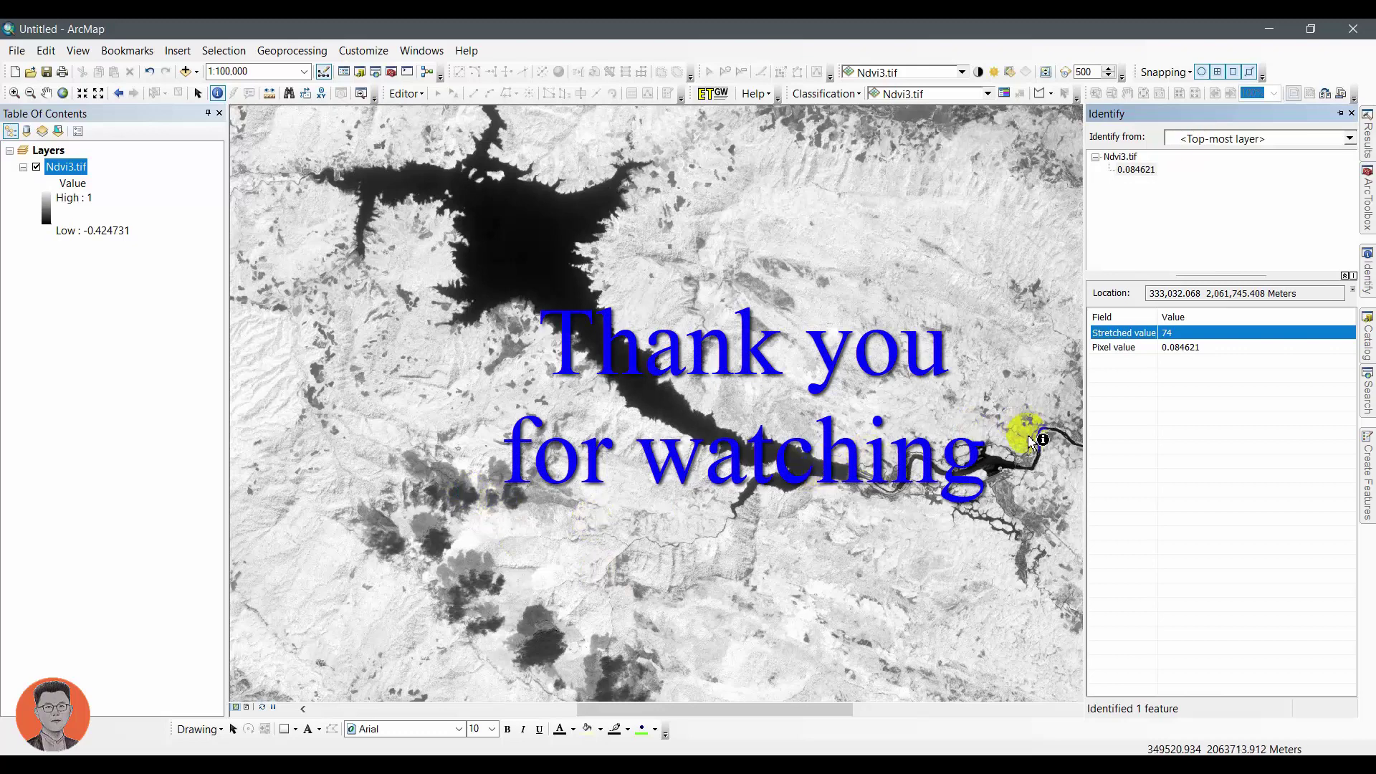
{"action": "left_click", "coordinate": [994, 469]}
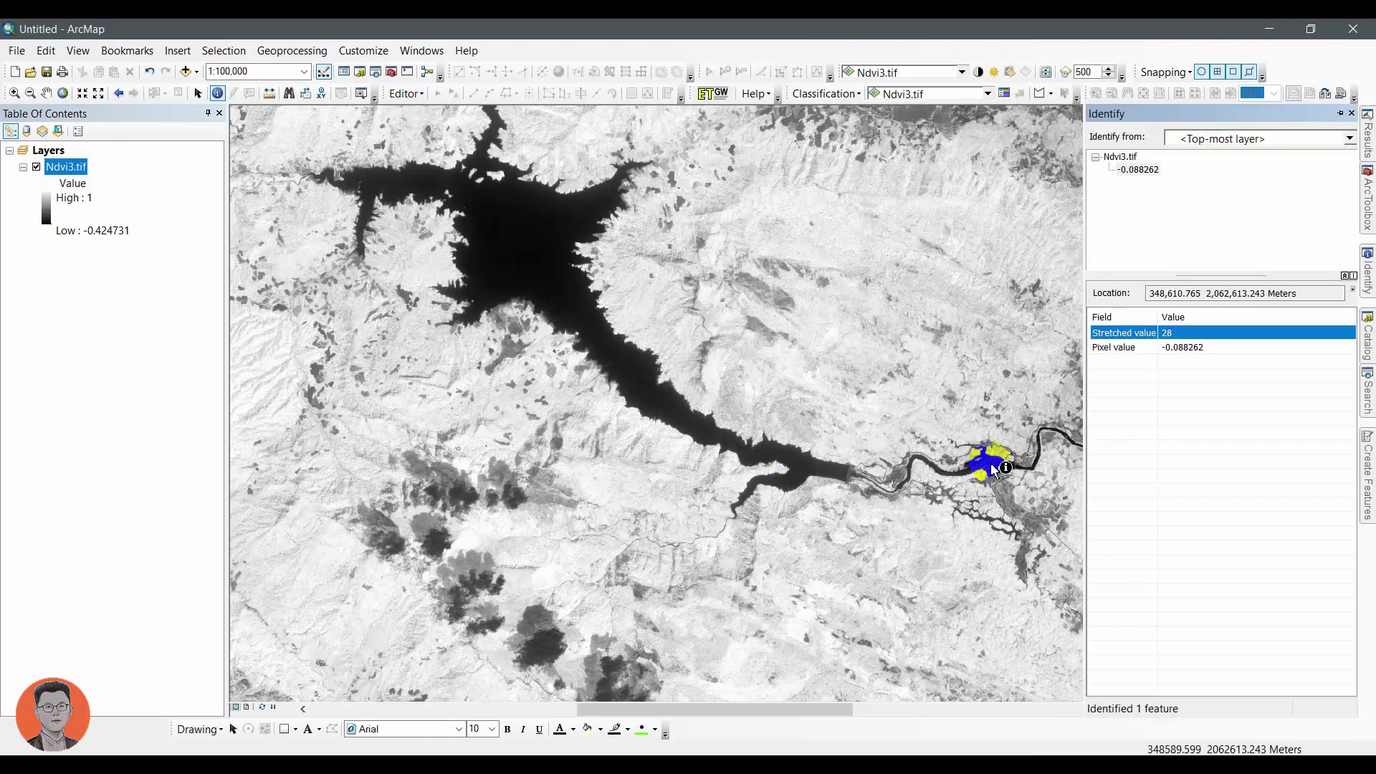
Identify the pixel values of the fields and river channels around the two winding rivers southeast of the reservoir.
{"action": "left_click_drag", "start_coordinate": [992, 464], "coordinate": [442, 380]}
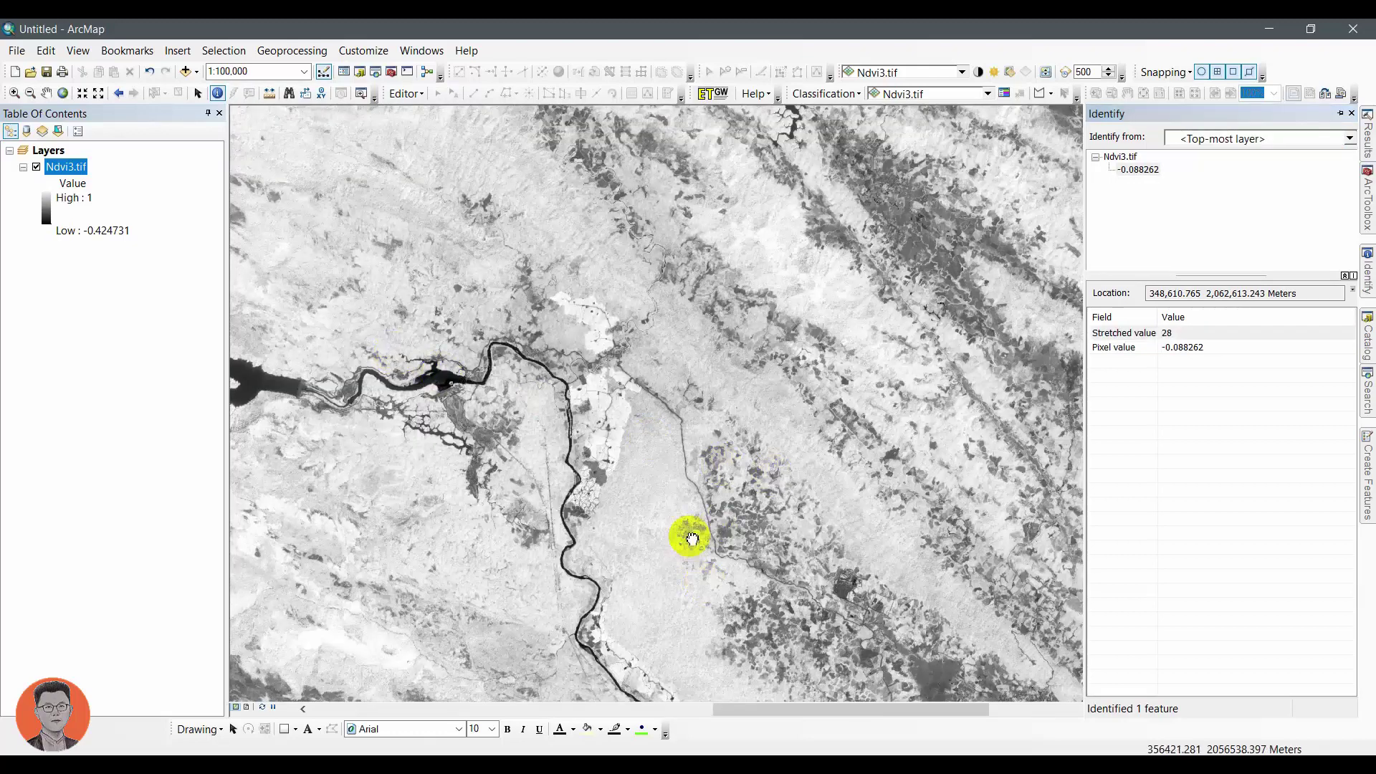
{"action": "left_click_drag", "start_coordinate": [691, 534], "coordinate": [540, 283]}
{"action": "left_click_drag", "start_coordinate": [613, 416], "coordinate": [767, 349]}
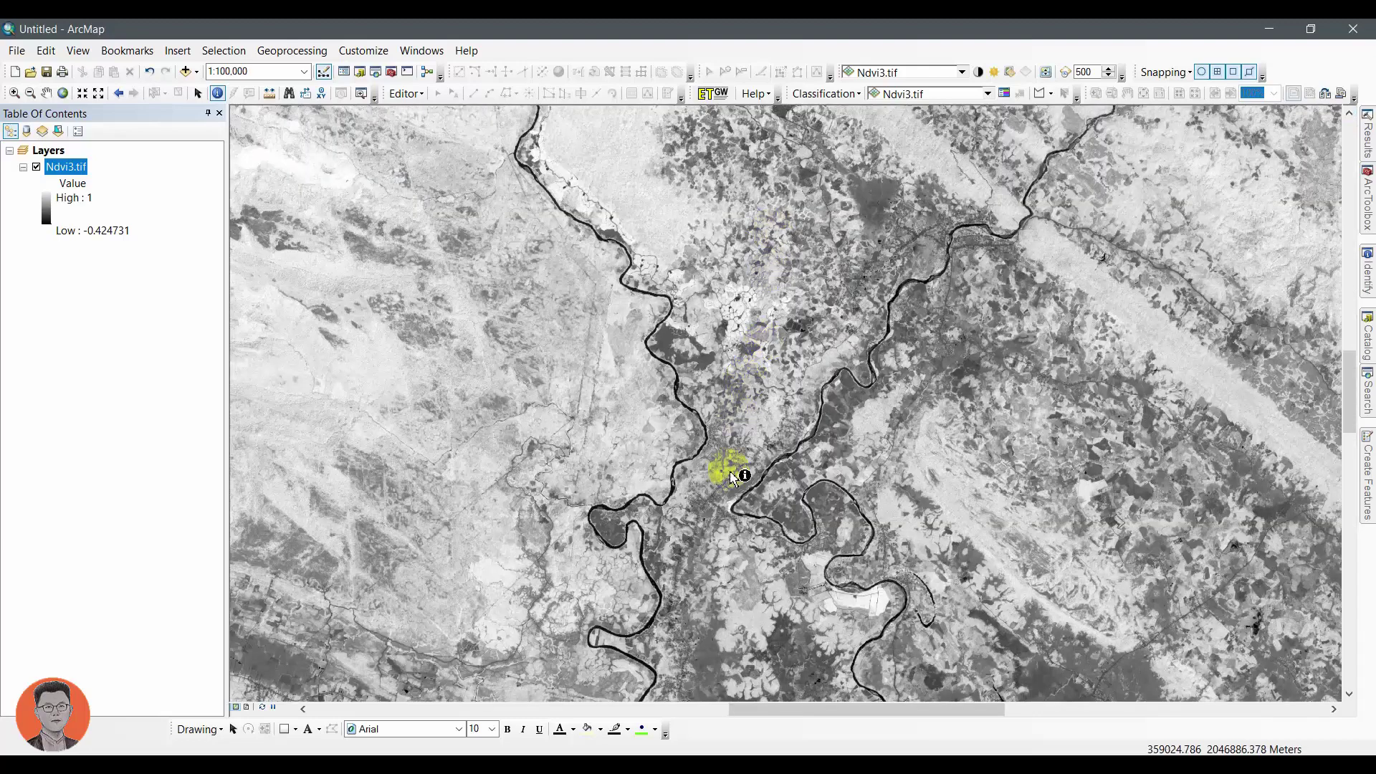
{"action": "scroll", "coordinate": [732, 477], "scroll_direction": "up", "scroll_amount": 5}
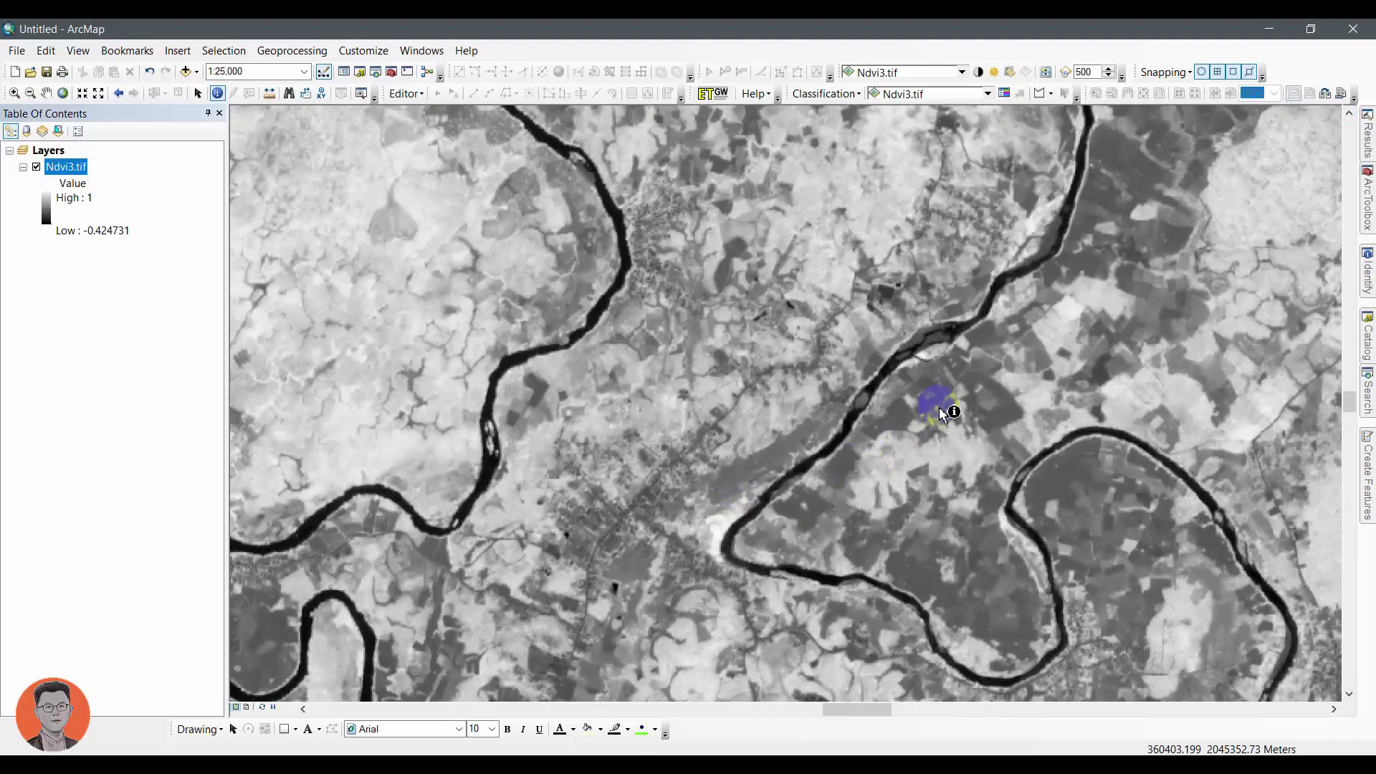
{"action": "left_click", "coordinate": [977, 384]}
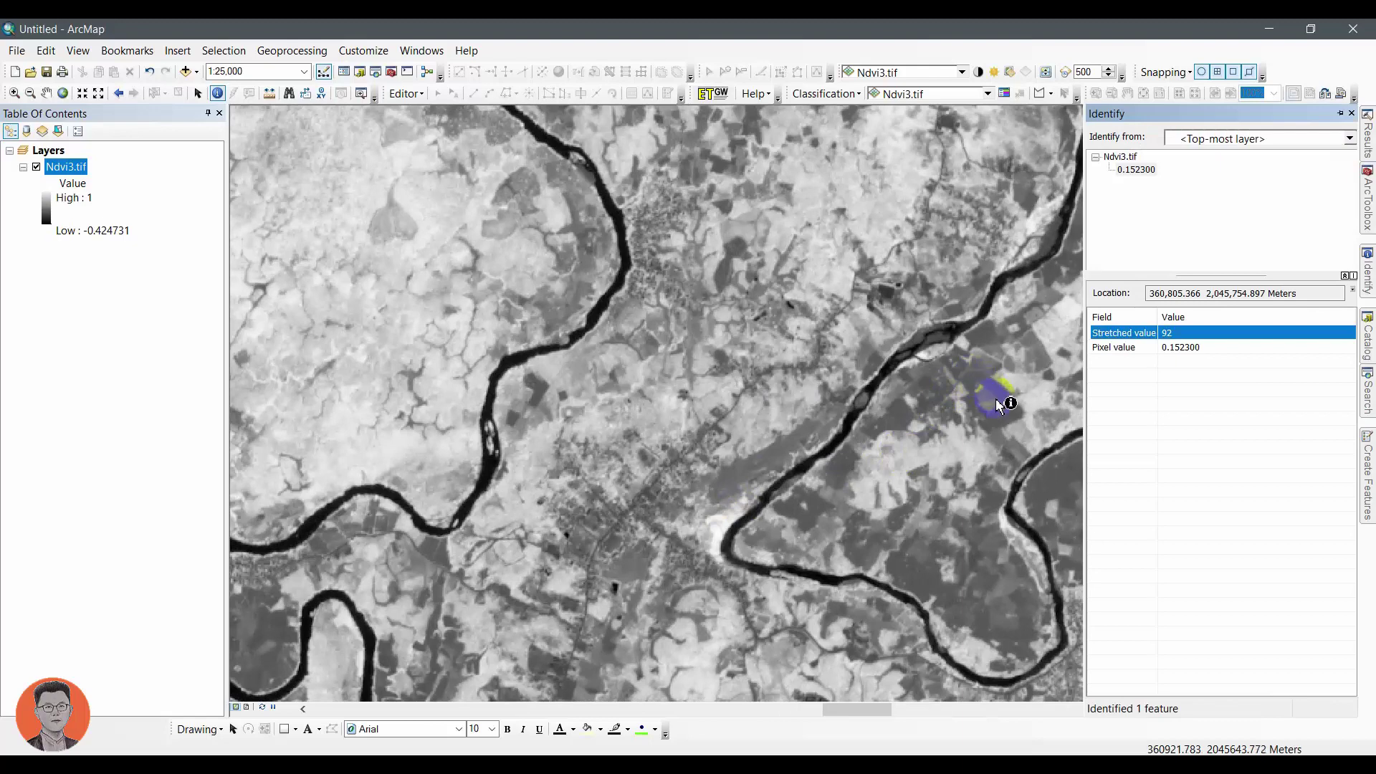
{"action": "left_click", "coordinate": [1013, 473]}
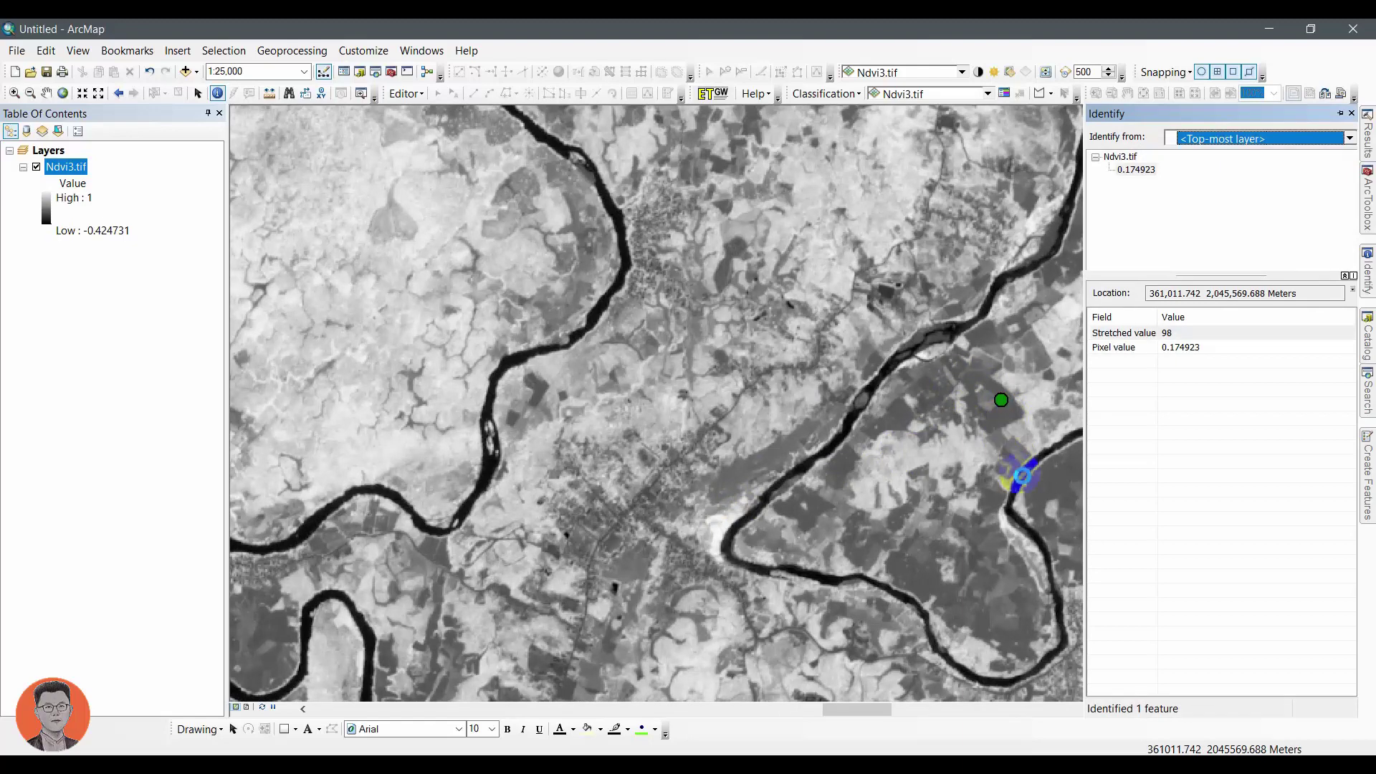
{"action": "left_click", "coordinate": [1043, 494]}
{"action": "left_click", "coordinate": [1022, 525]}
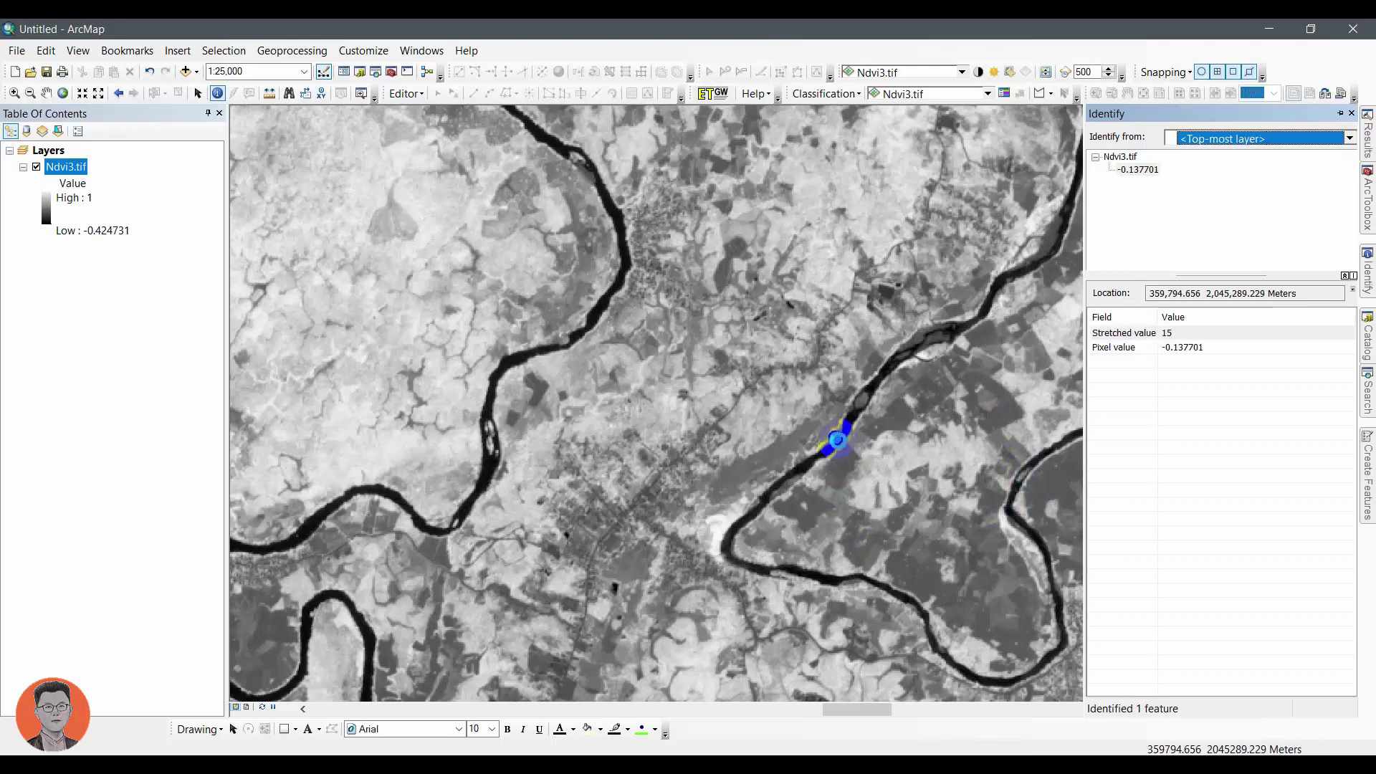
{"action": "left_click", "coordinate": [640, 471]}
{"action": "scroll", "coordinate": [516, 369], "scroll_direction": "down", "scroll_amount": 4}
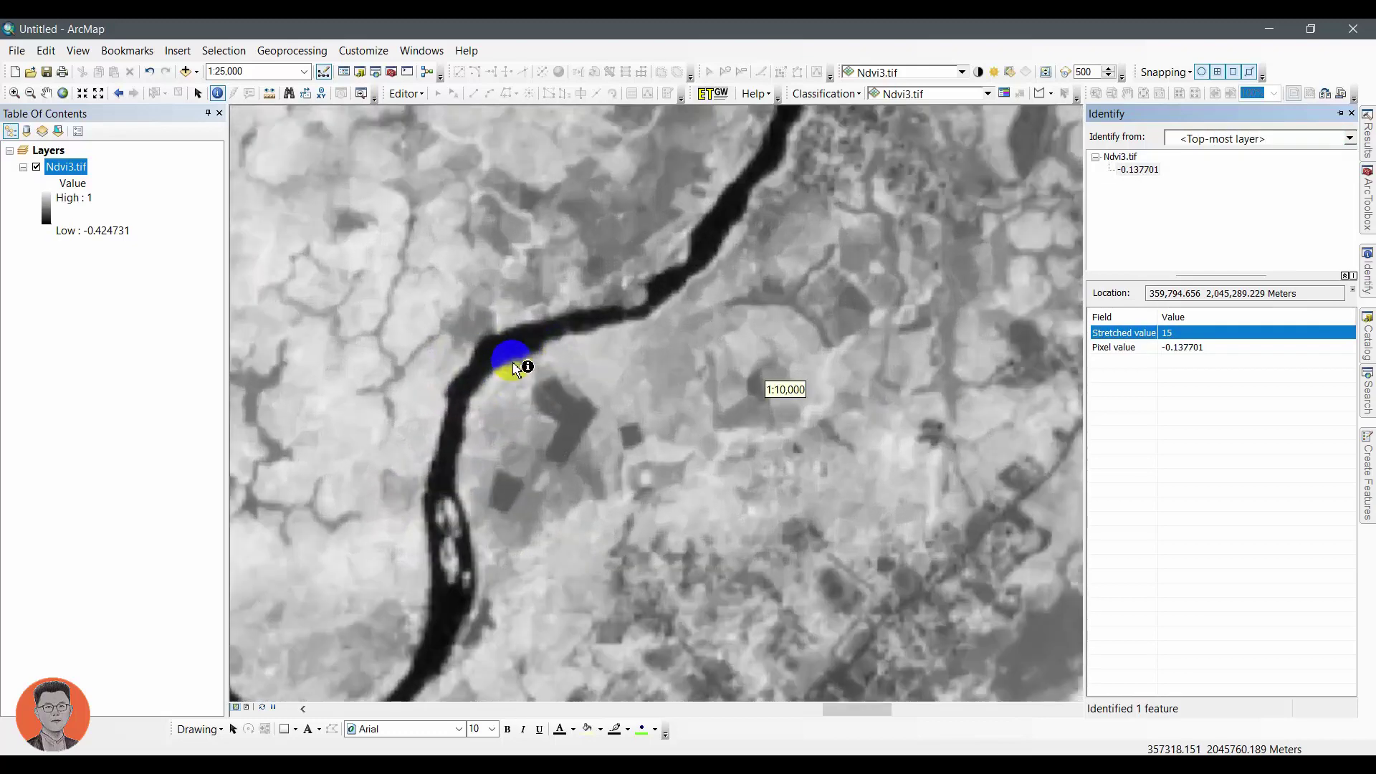
{"action": "left_click", "coordinate": [503, 357]}
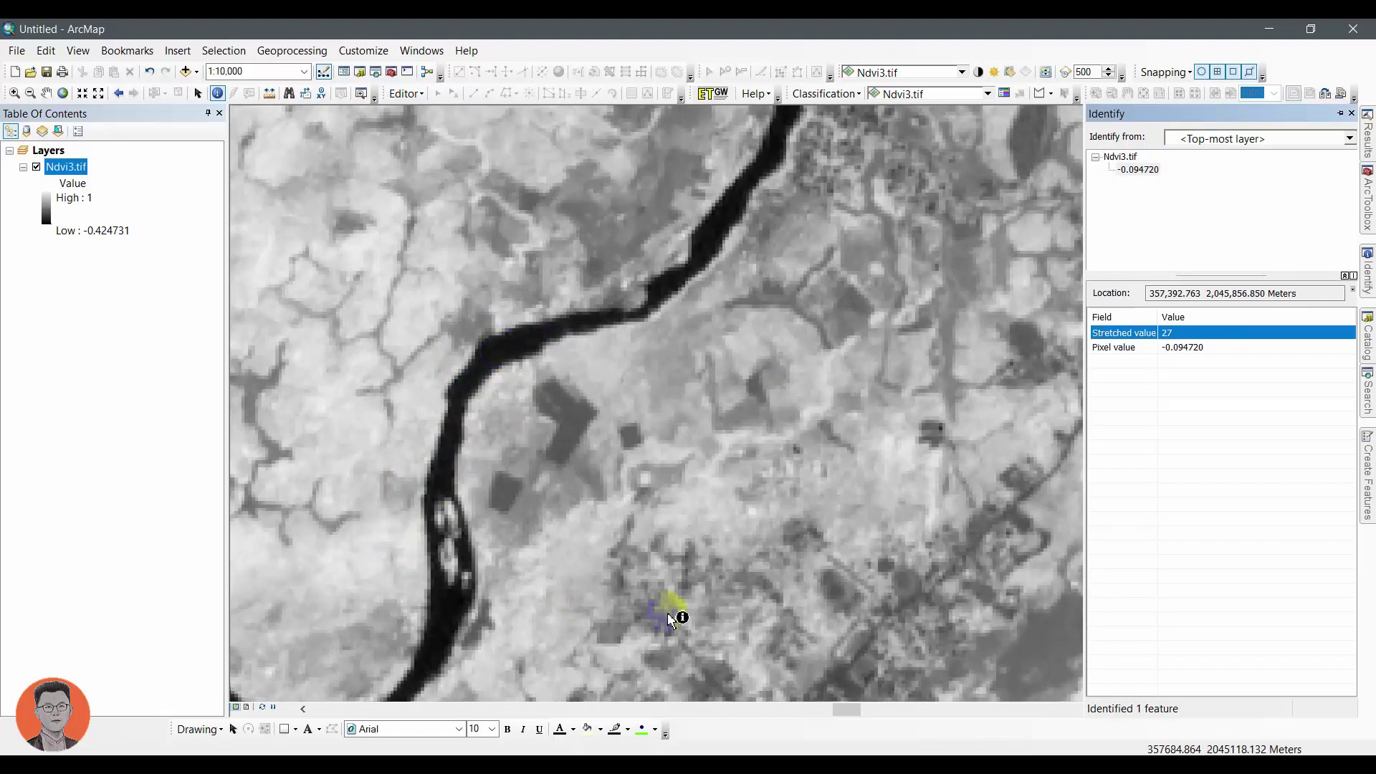
Examine the Ndvi3.tif raster upstream from the two winding rivers back to the large reservoir.
{"action": "scroll", "coordinate": [609, 516], "scroll_direction": "up", "scroll_amount": 5}
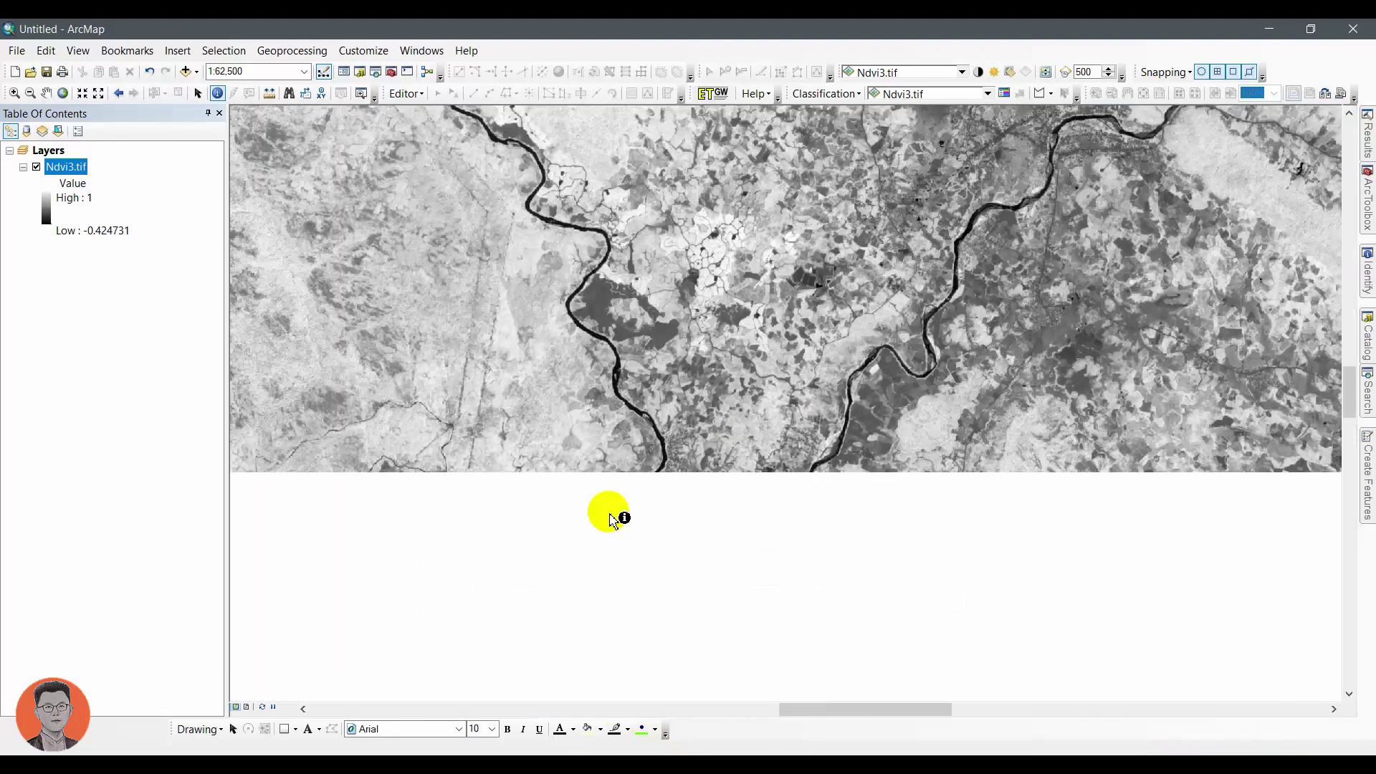
{"action": "left_click_drag", "start_coordinate": [629, 420], "coordinate": [804, 728]}
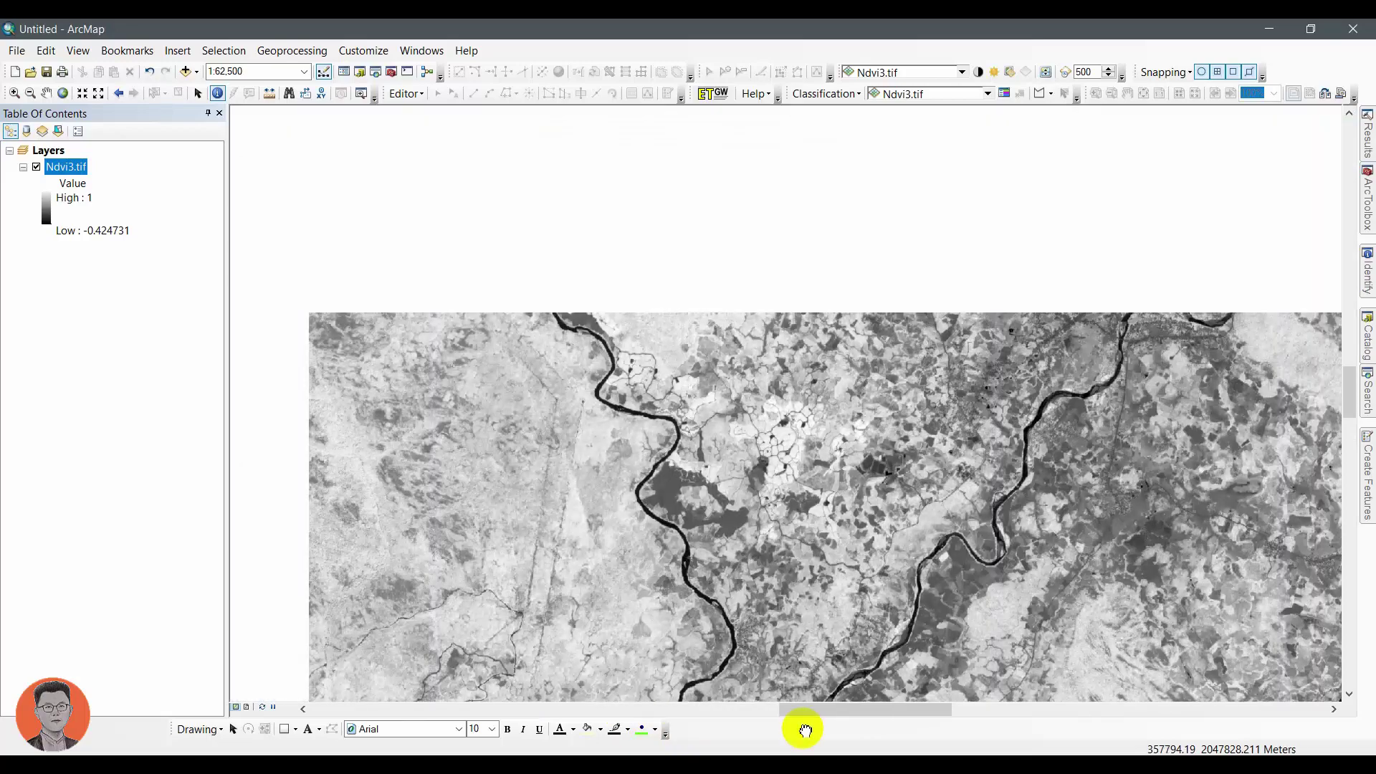
{"action": "left_click_drag", "start_coordinate": [669, 439], "coordinate": [842, 679]}
{"action": "left_click_drag", "start_coordinate": [737, 375], "coordinate": [1035, 501]}
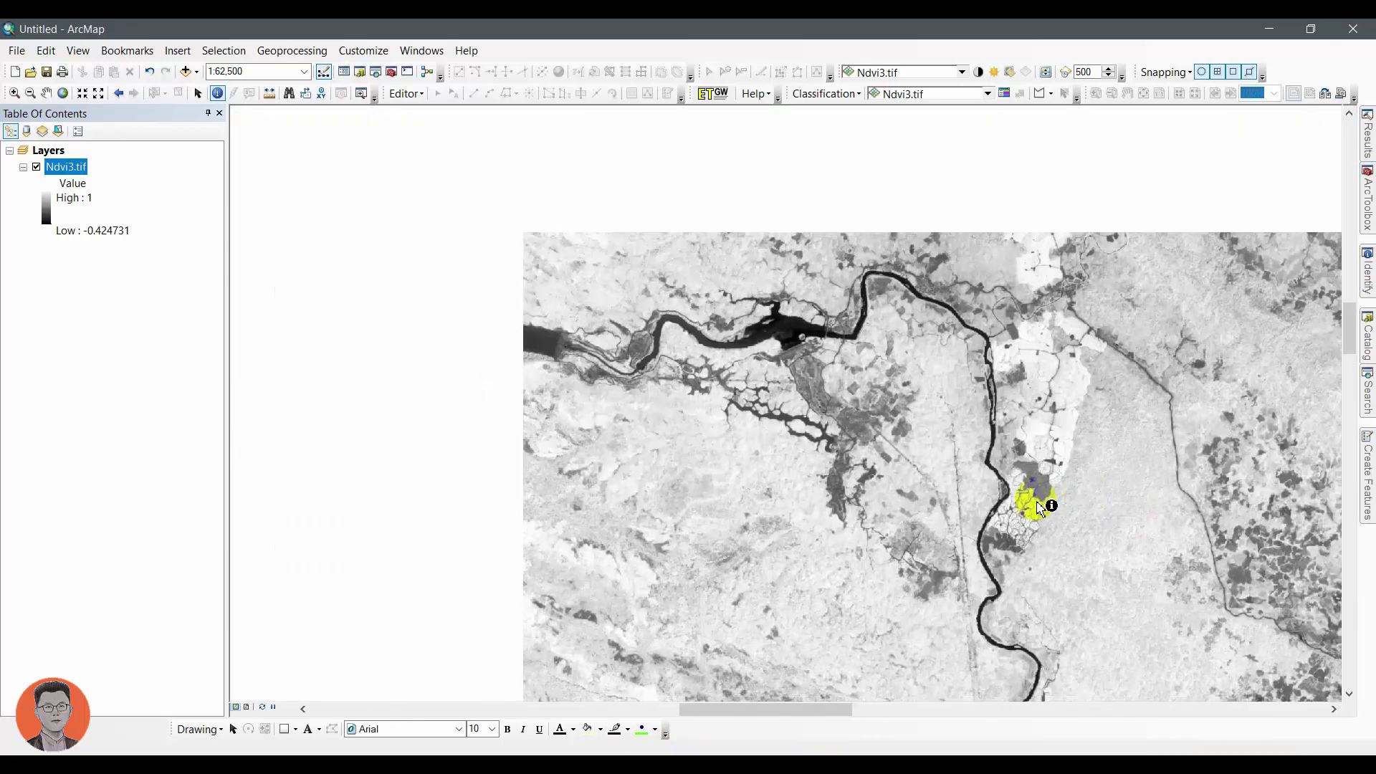
{"action": "left_click_drag", "start_coordinate": [614, 454], "coordinate": [817, 699]}
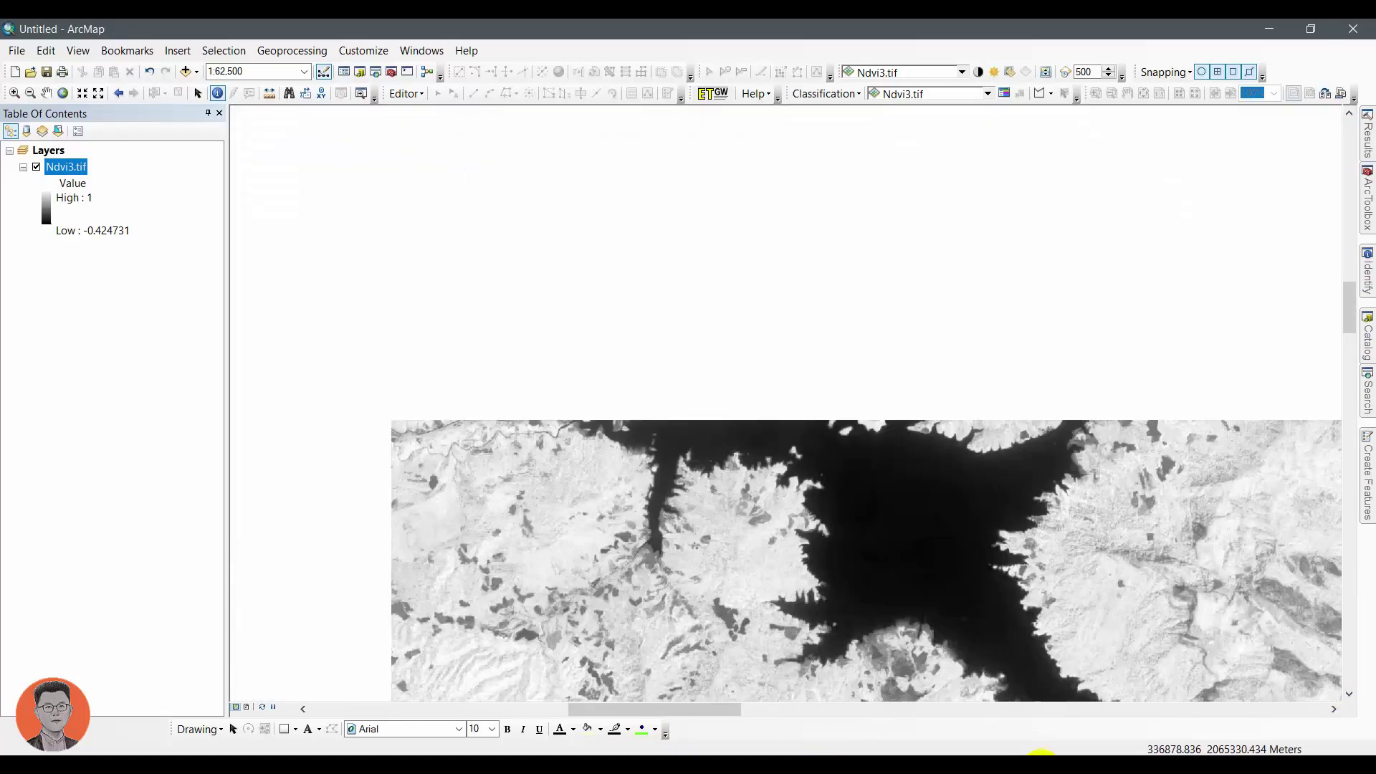
{"action": "left_click_drag", "start_coordinate": [845, 402], "coordinate": [1013, 574]}
{"action": "left_click_drag", "start_coordinate": [1002, 505], "coordinate": [983, 528]}
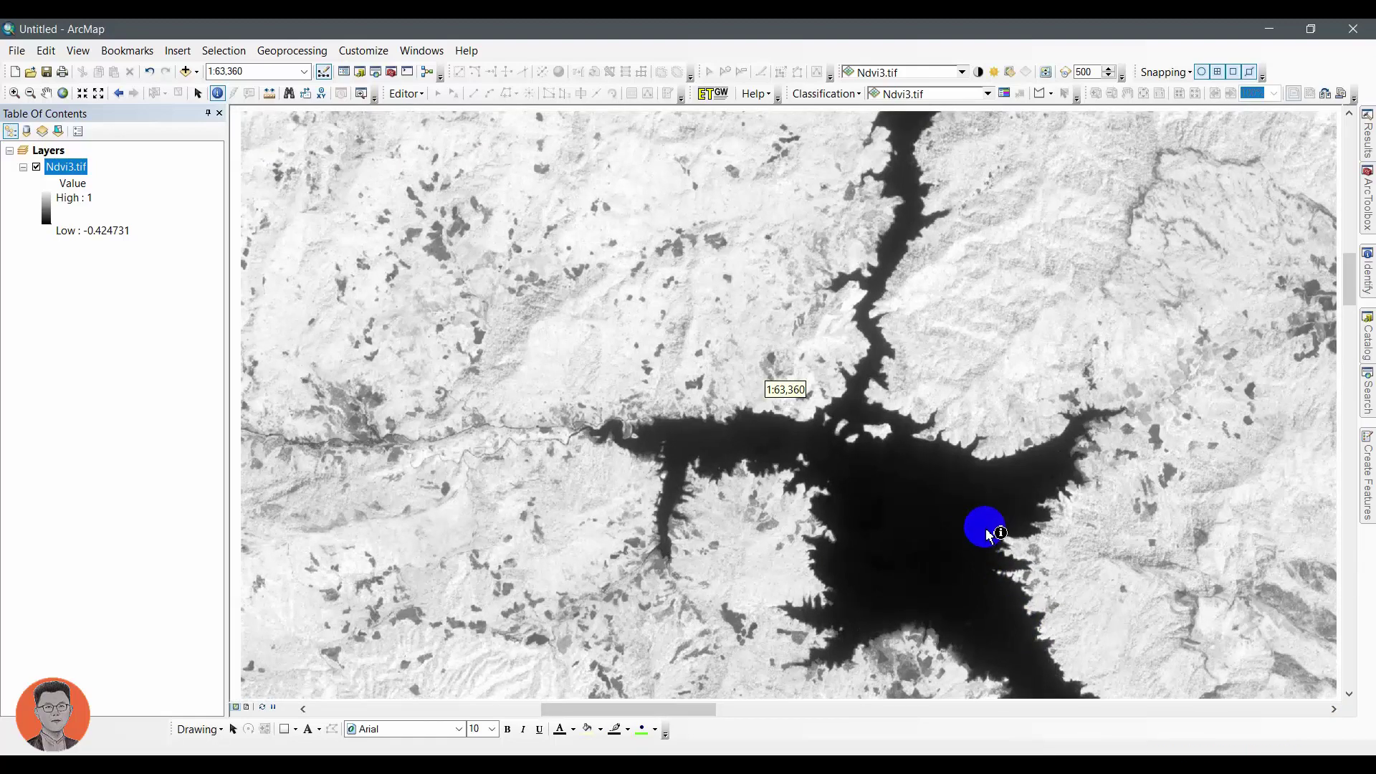